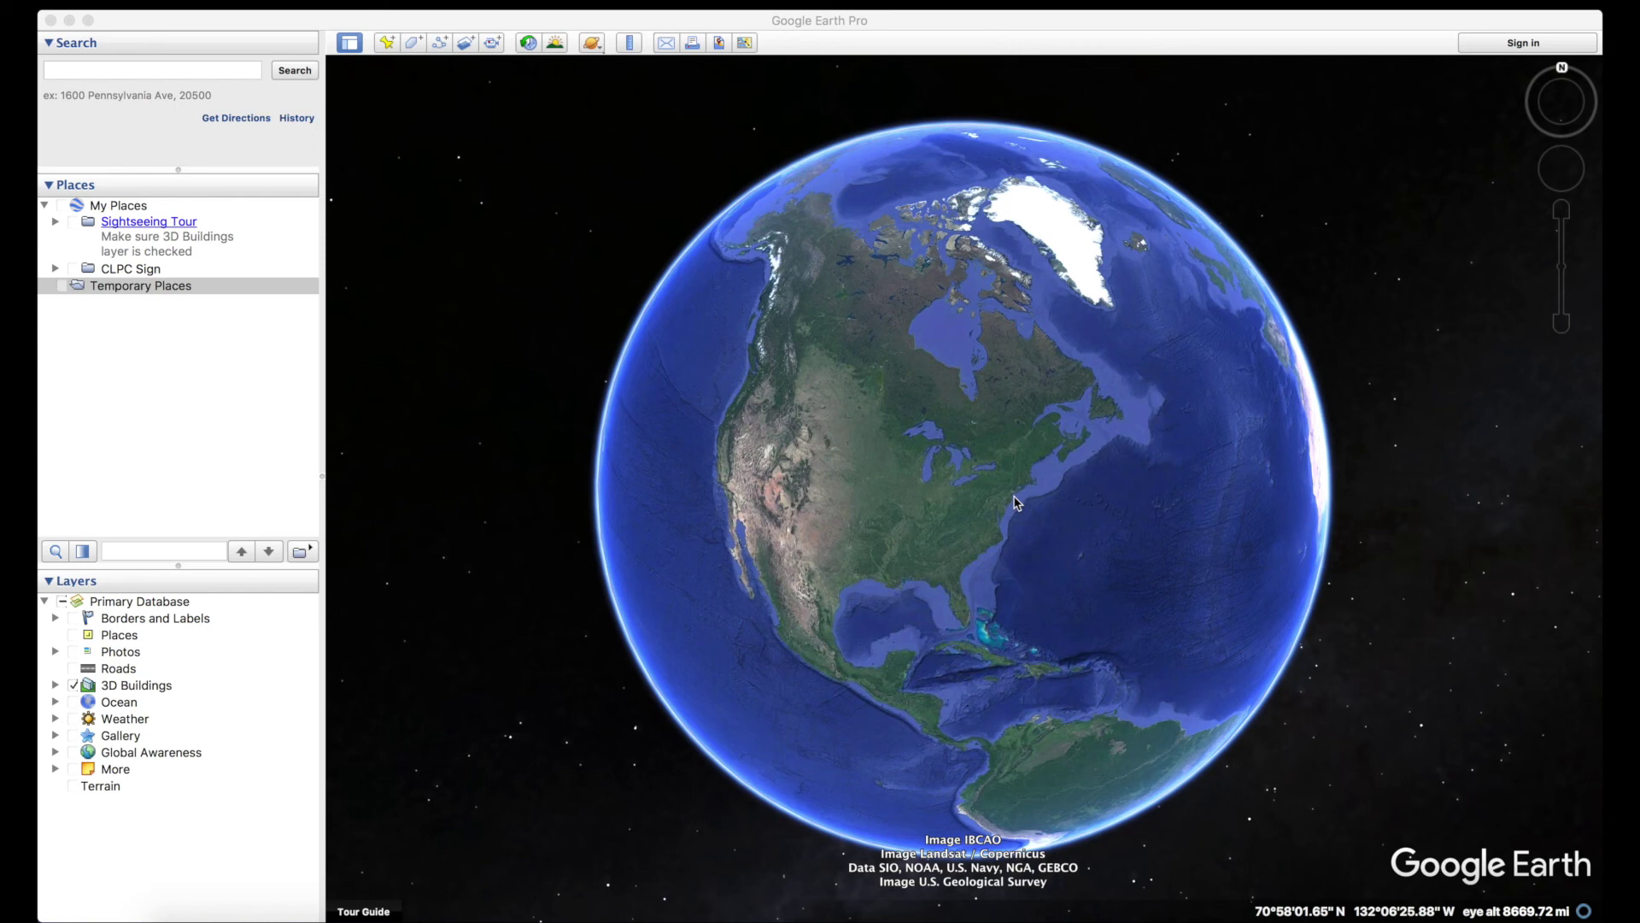
Open the map file bc 2018.kmz from the Desktop.
mouse_move(956, 531)
mouse_down()
mouse_move(963, 487)
mouse_move(959, 501)
mouse_up()
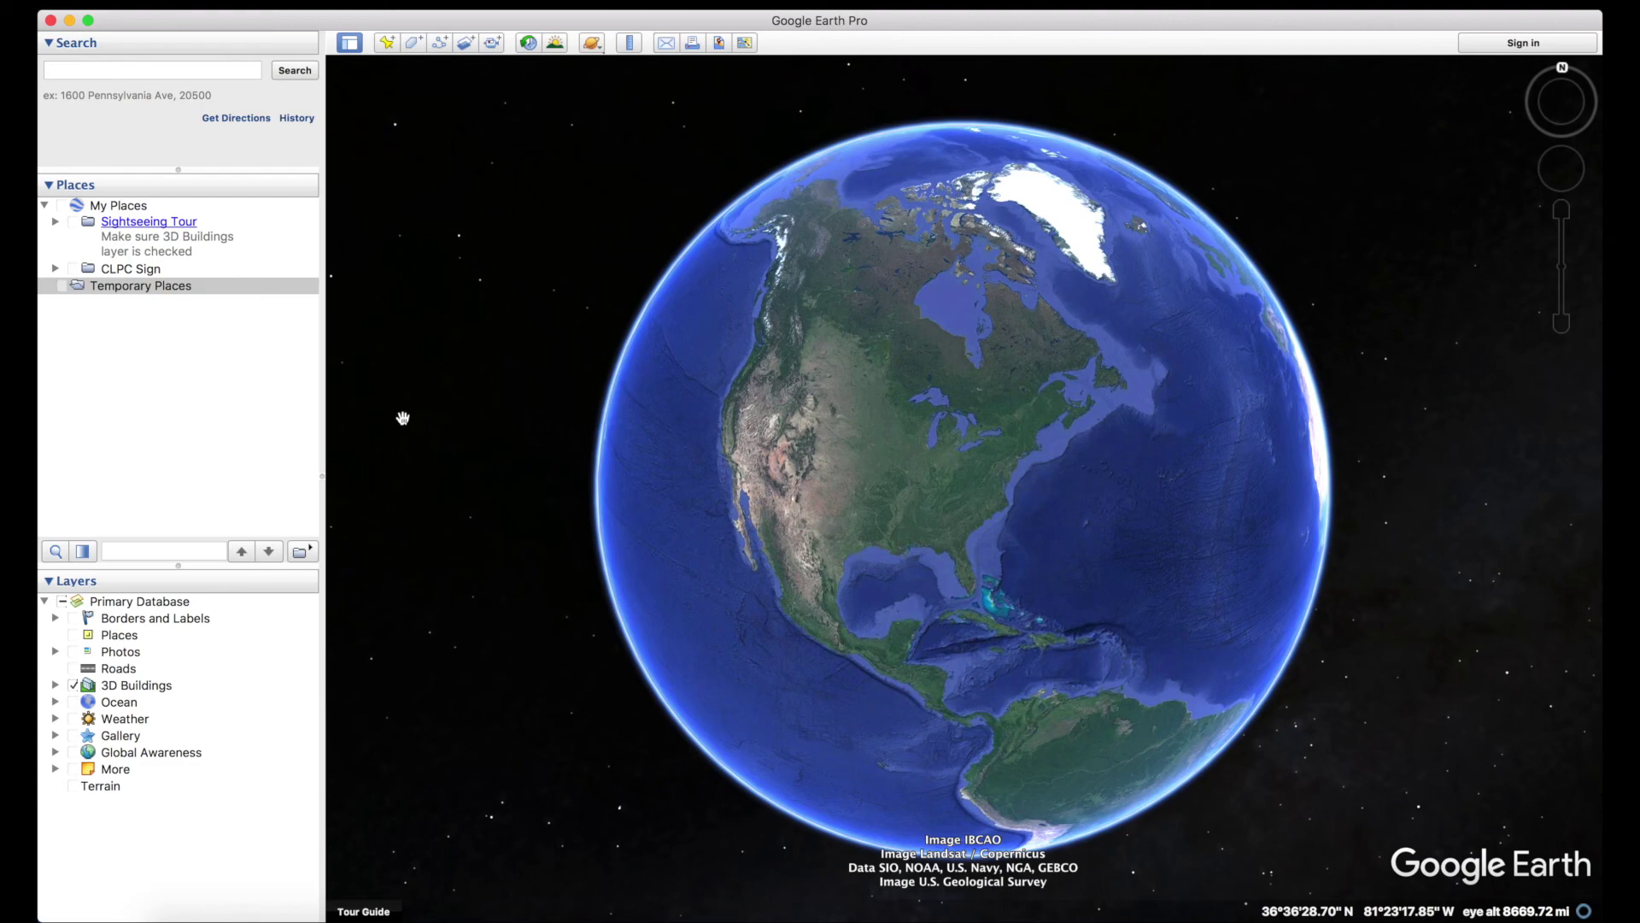
mouse_move(890, 494)
mouse_down()
mouse_move(880, 513)
mouse_move(915, 470)
mouse_move(908, 381)
mouse_move(941, 461)
mouse_move(828, 469)
mouse_move(886, 466)
mouse_move(905, 500)
mouse_up()
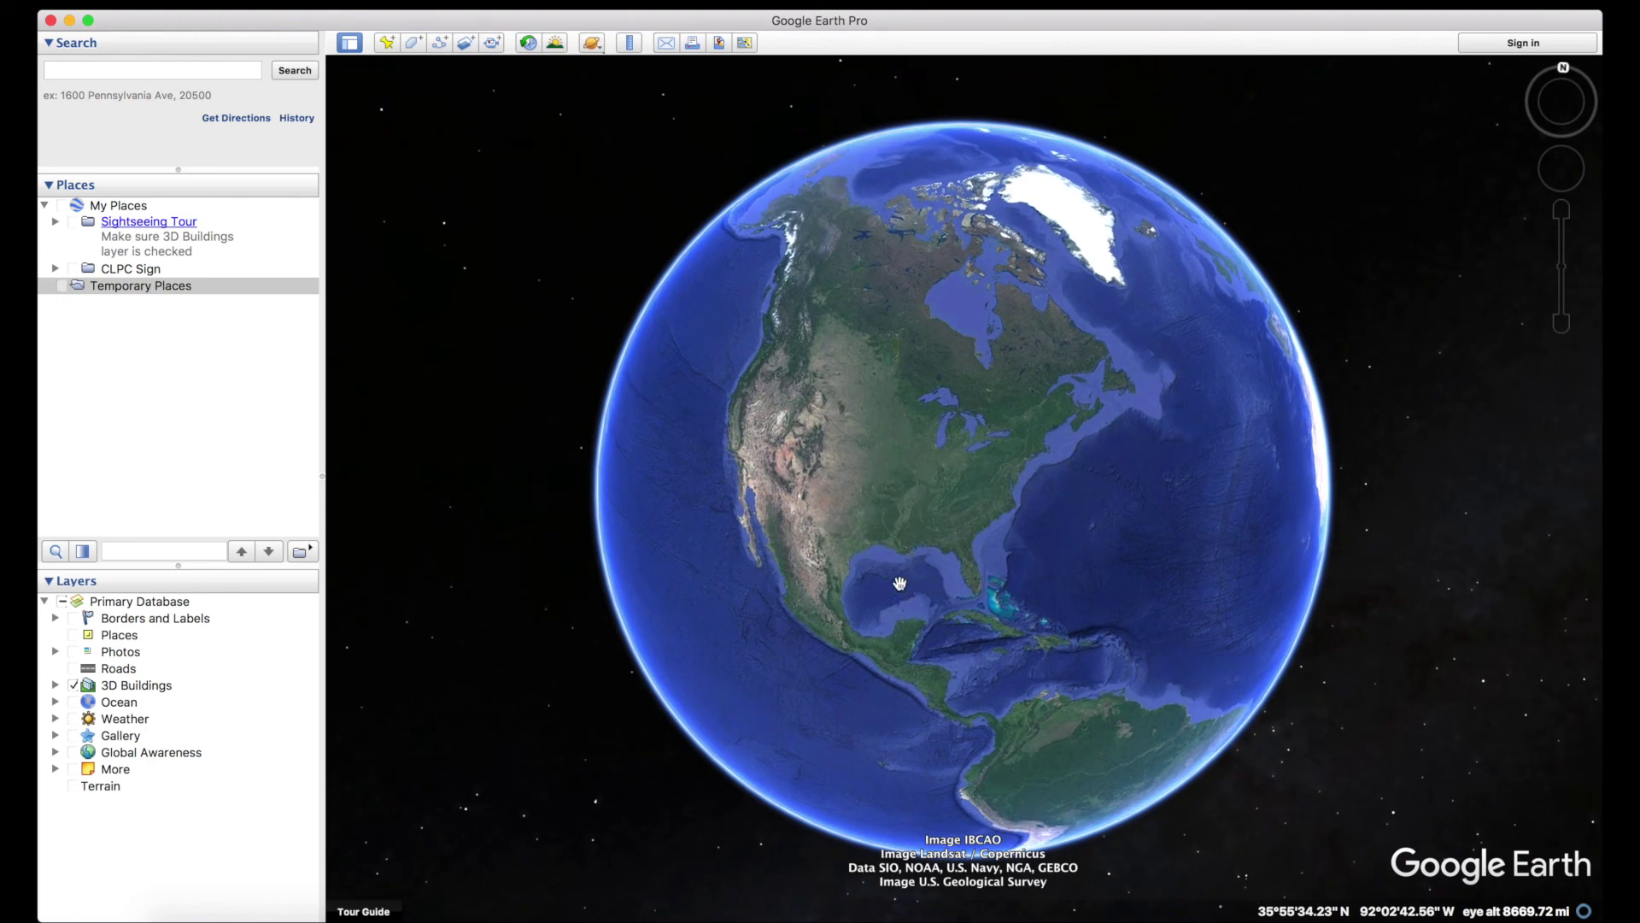
click(218, 23)
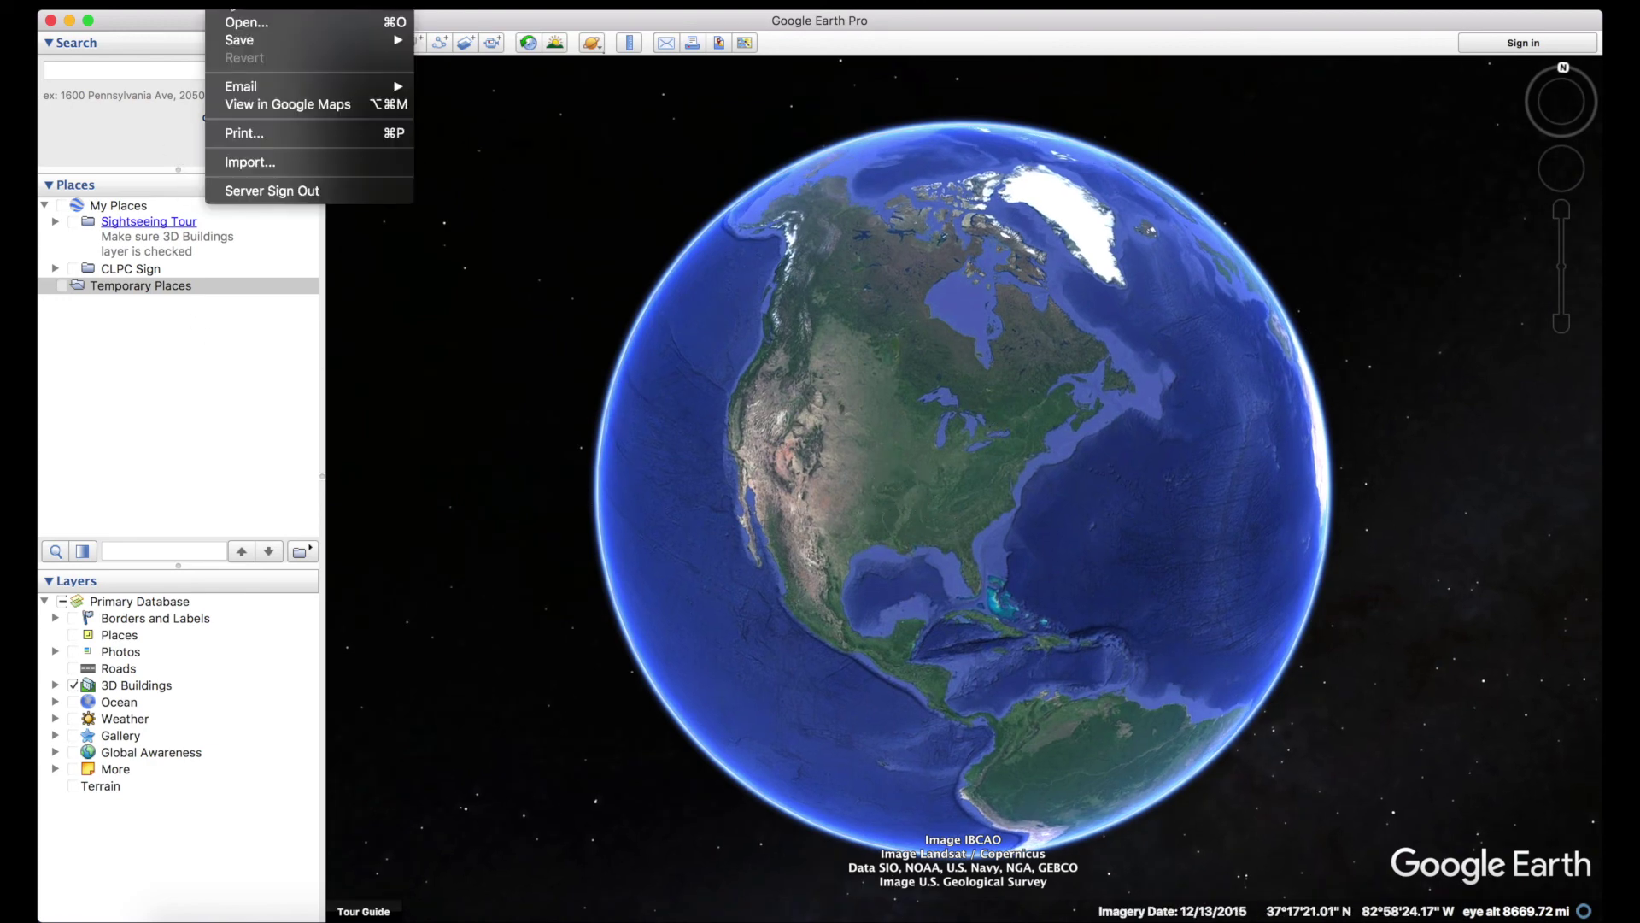
click(239, 31)
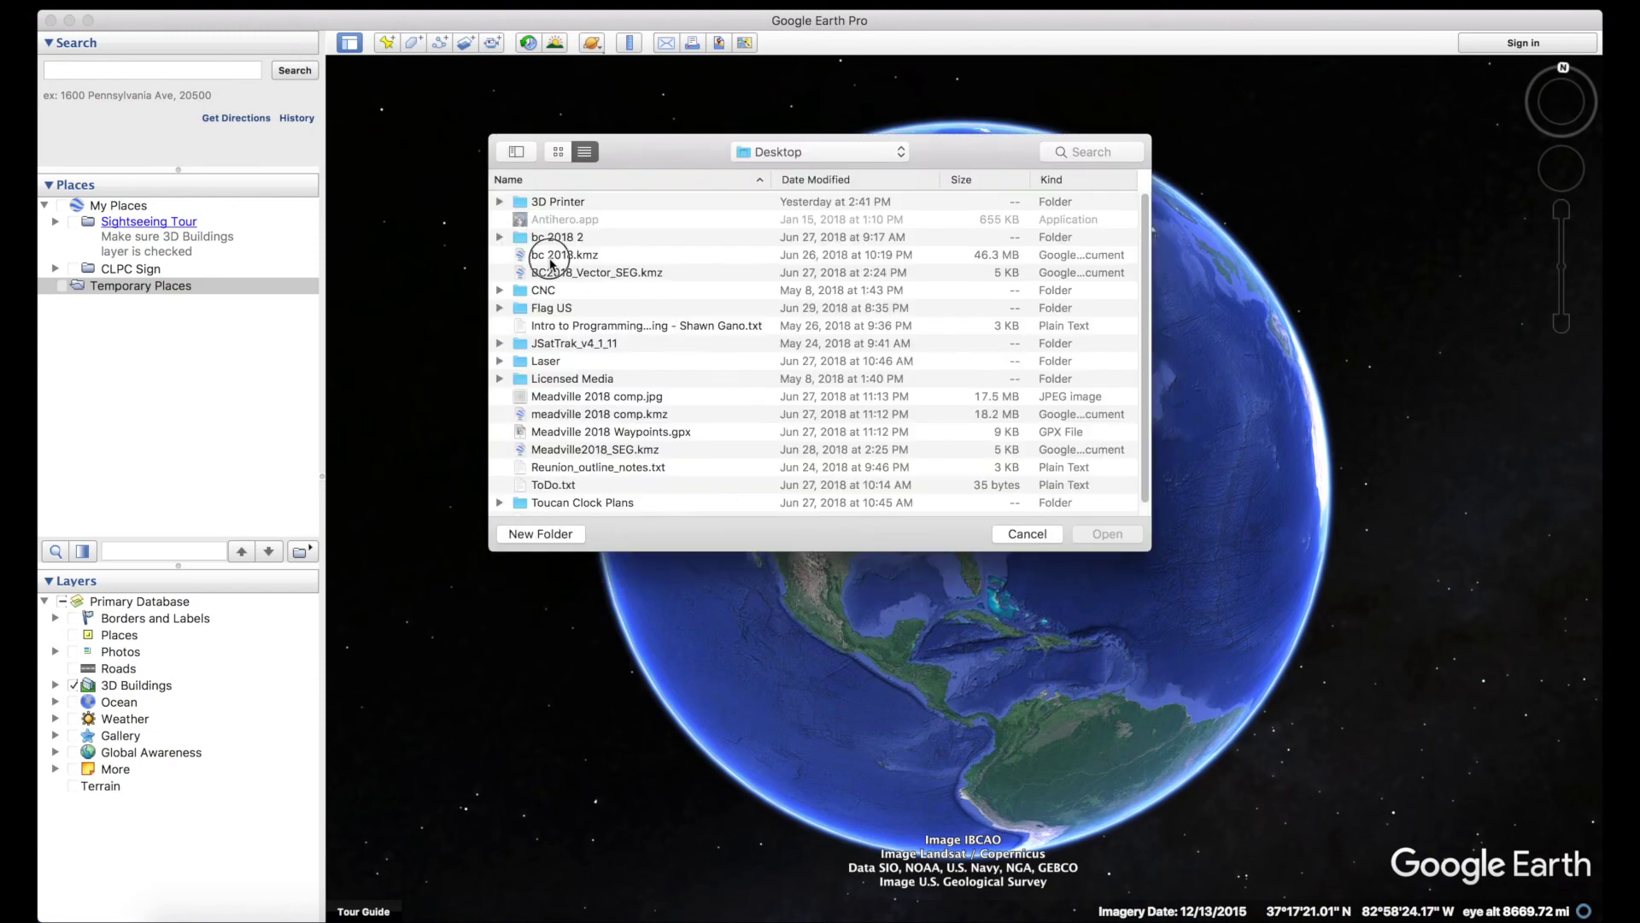
click(547, 255)
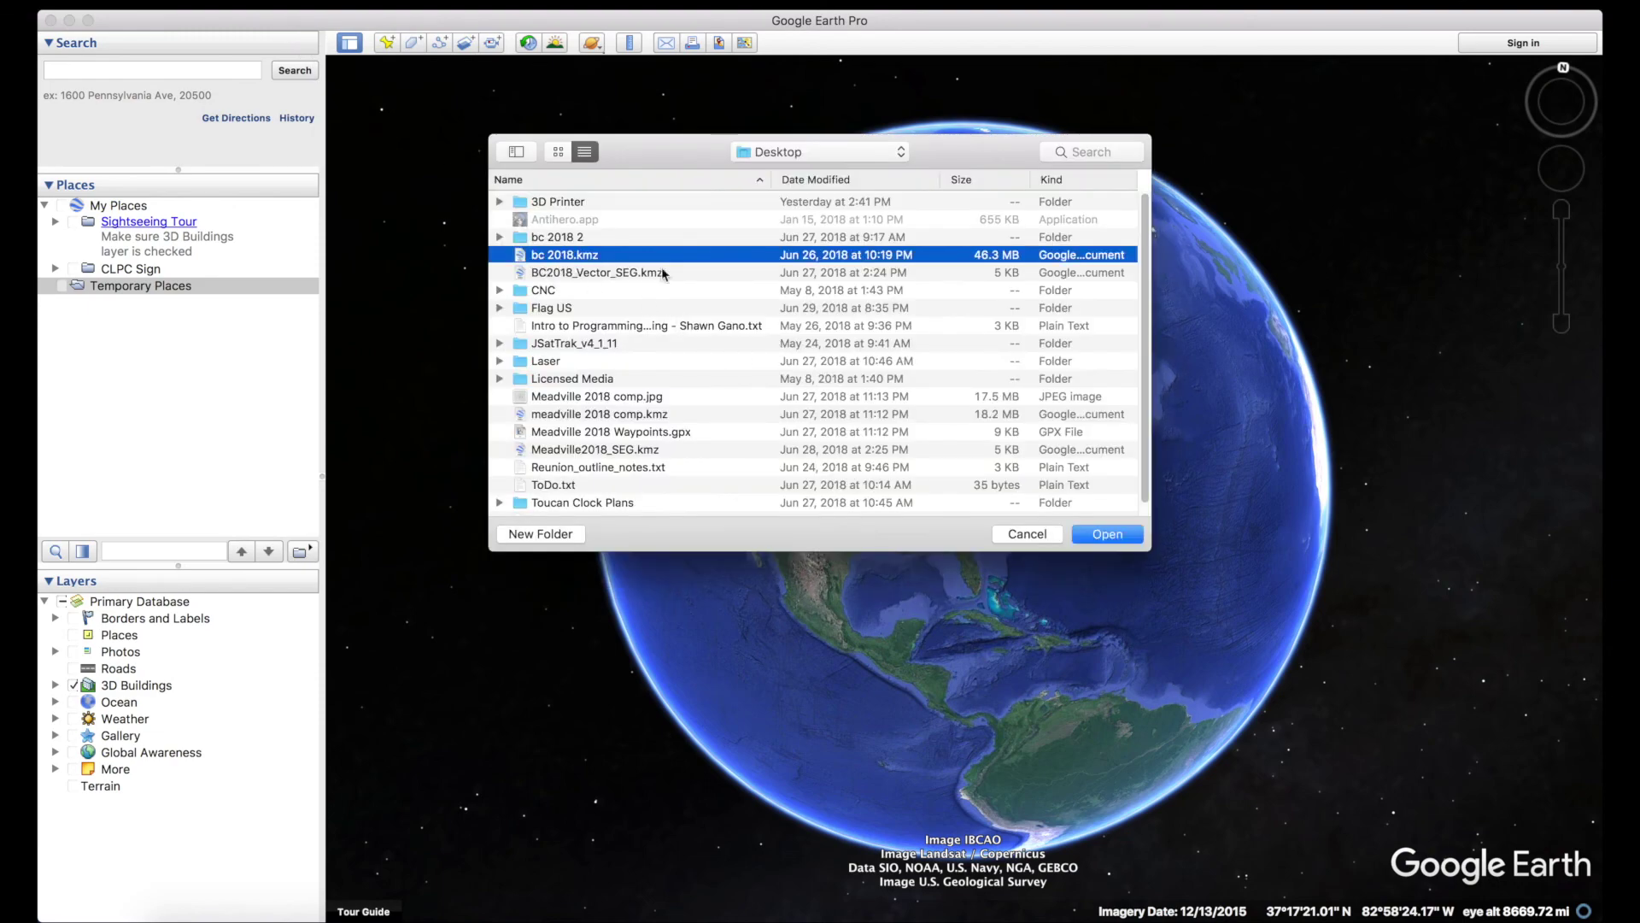
click(1110, 535)
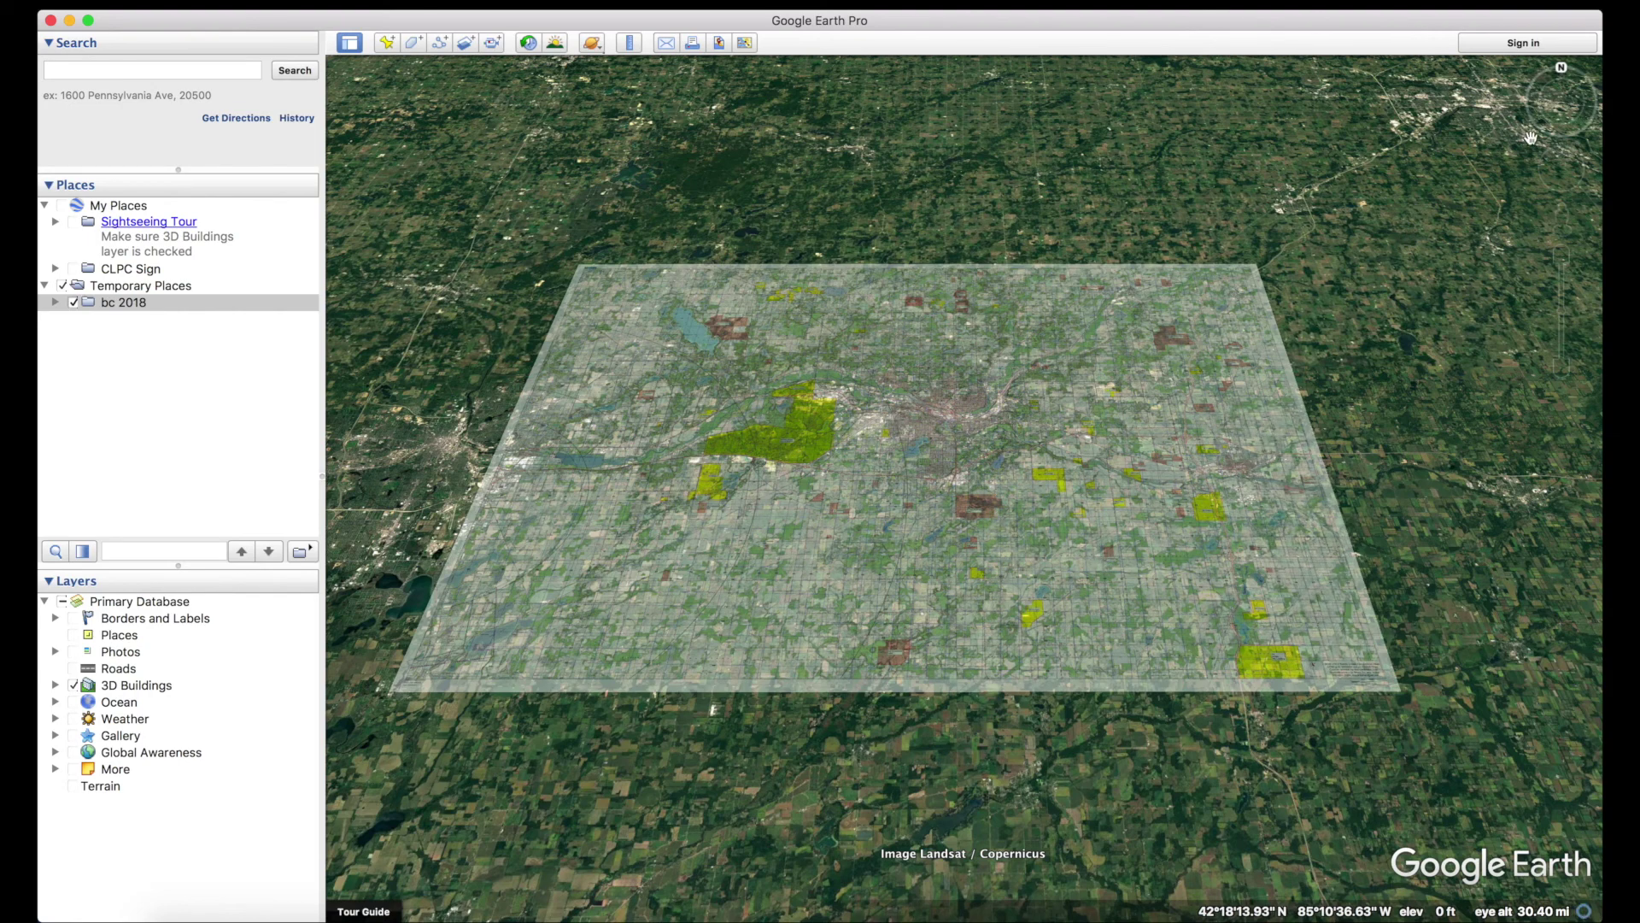
View the loaded bc 2018 map overlay from nearly straight above so that it fills the view.
click(1185, 516)
drag(1185, 516, 1198, 564)
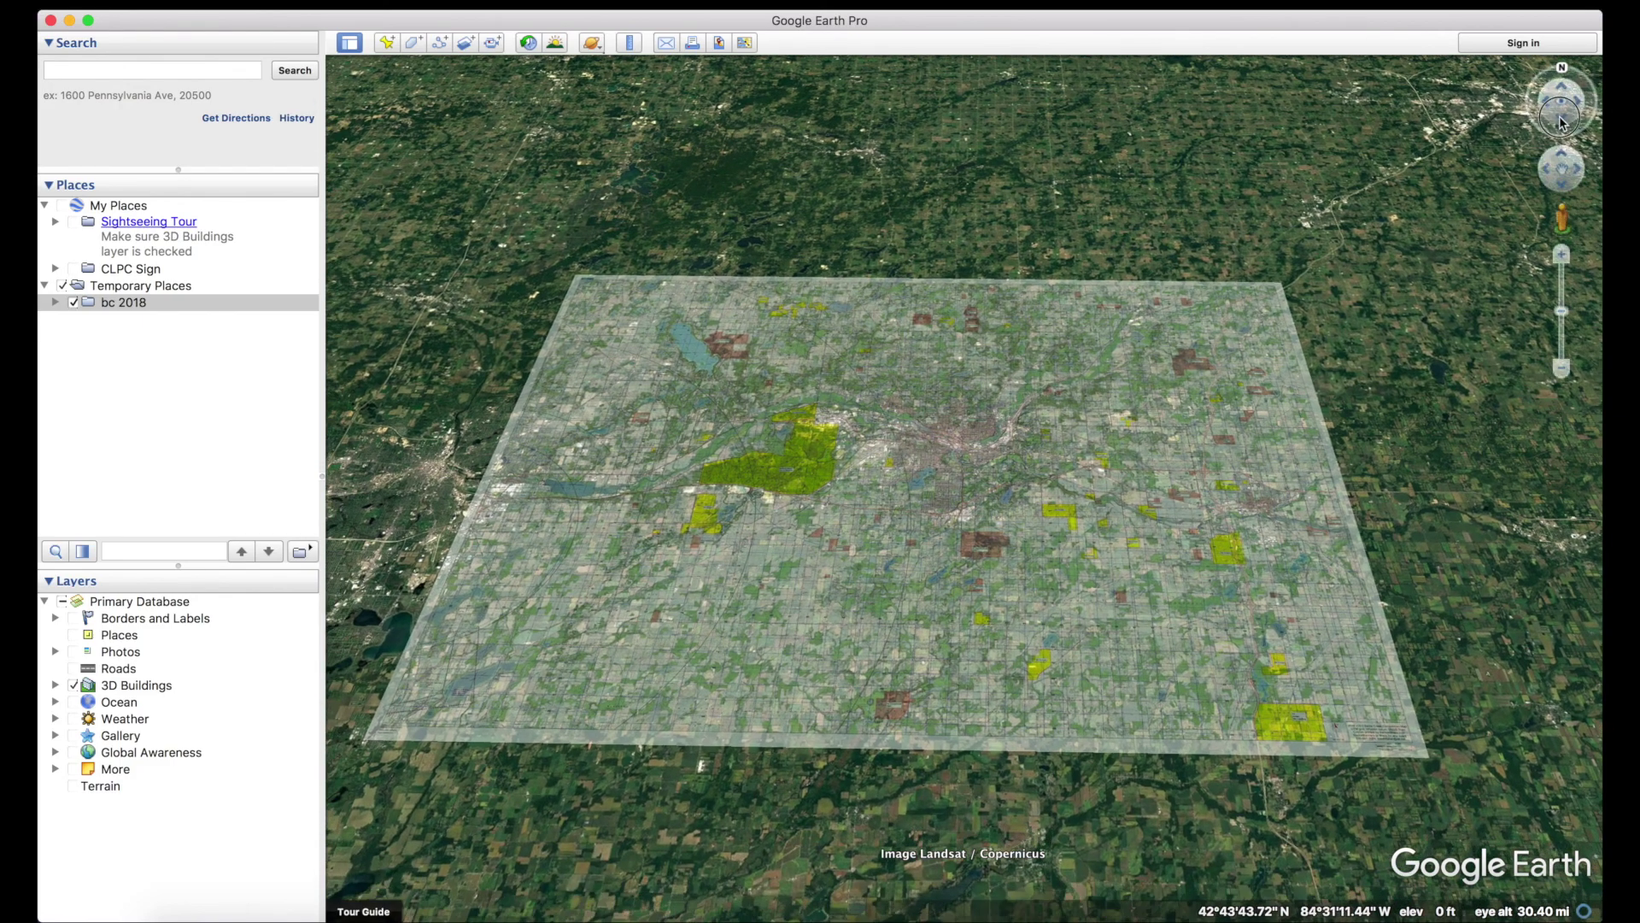
drag(1558, 118, 1567, 123)
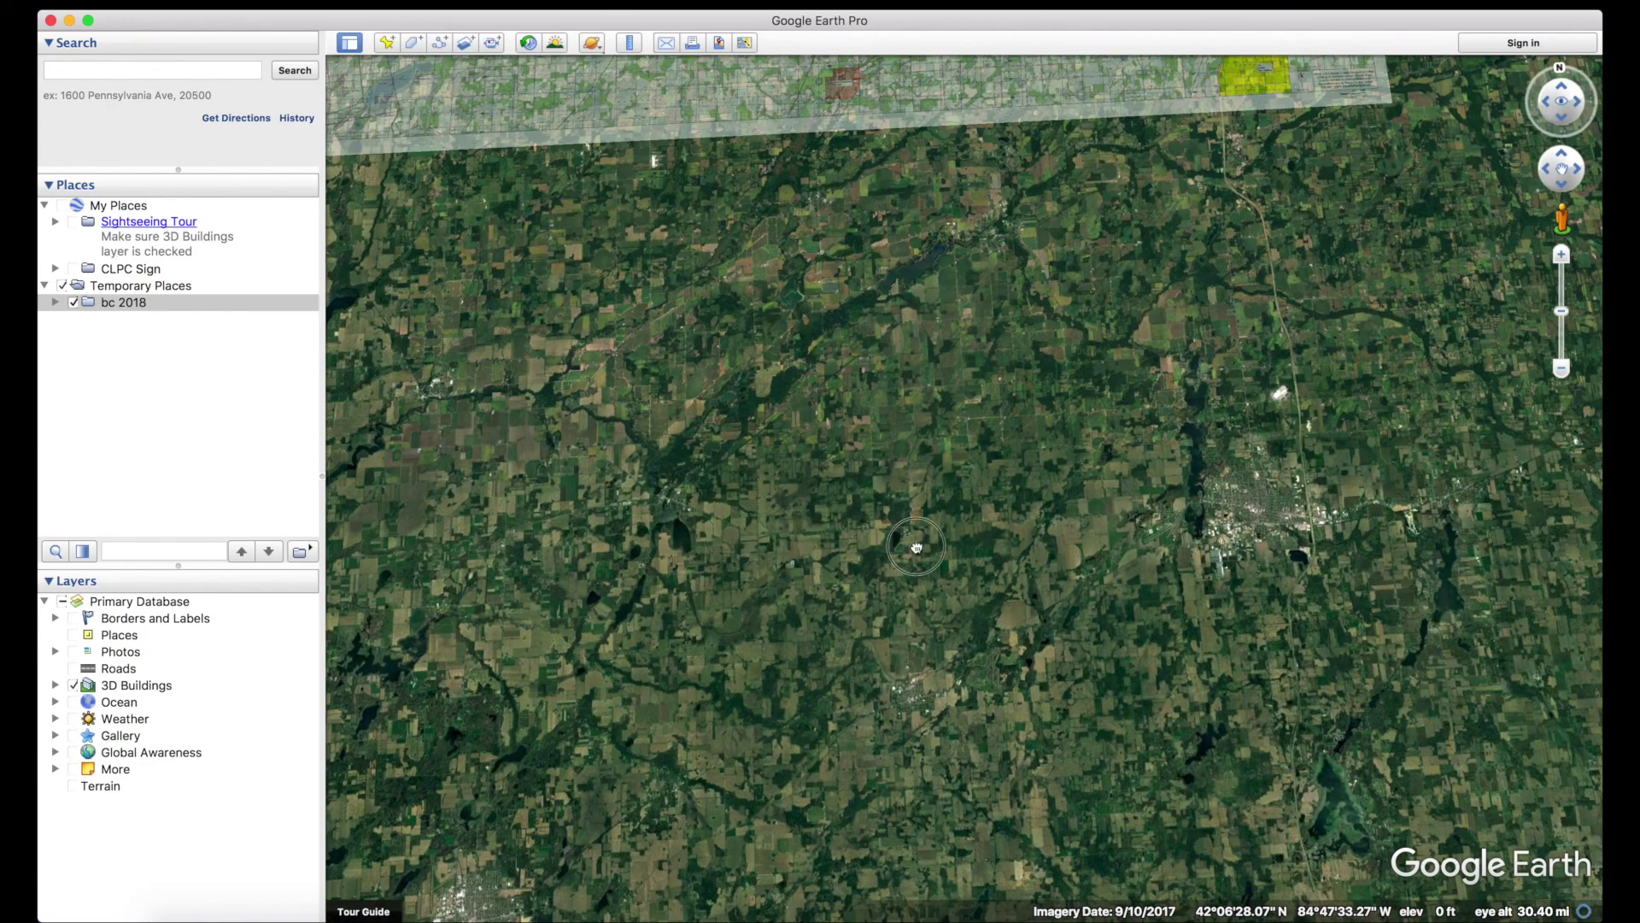
key(r)
drag(1196, 430, 1197, 468)
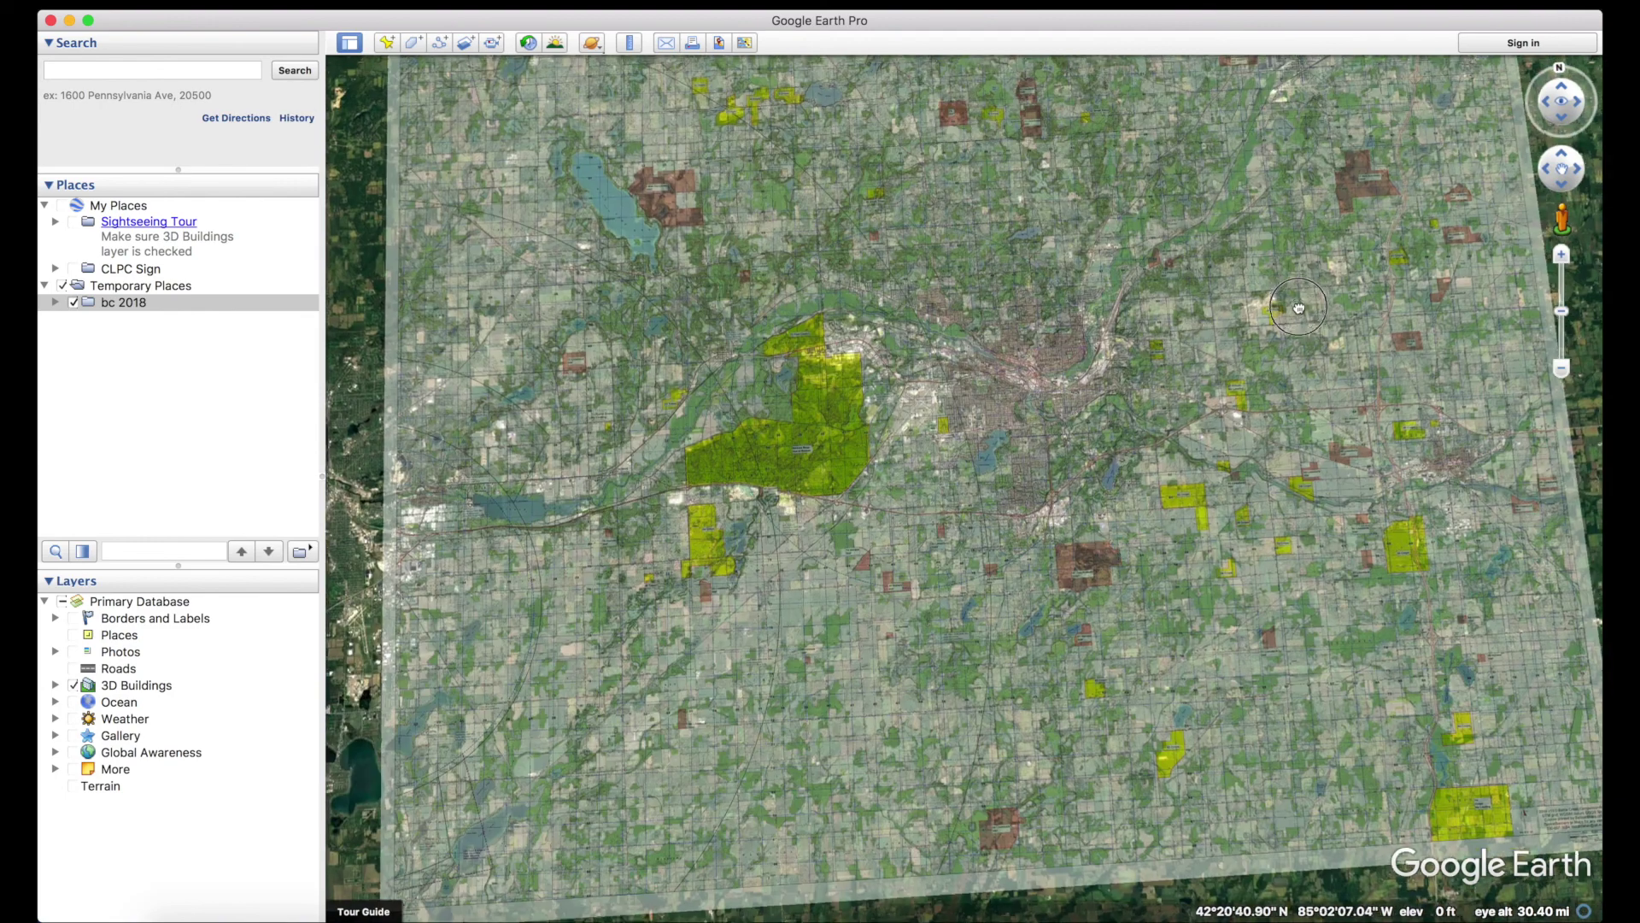
drag(1263, 317, 1263, 332)
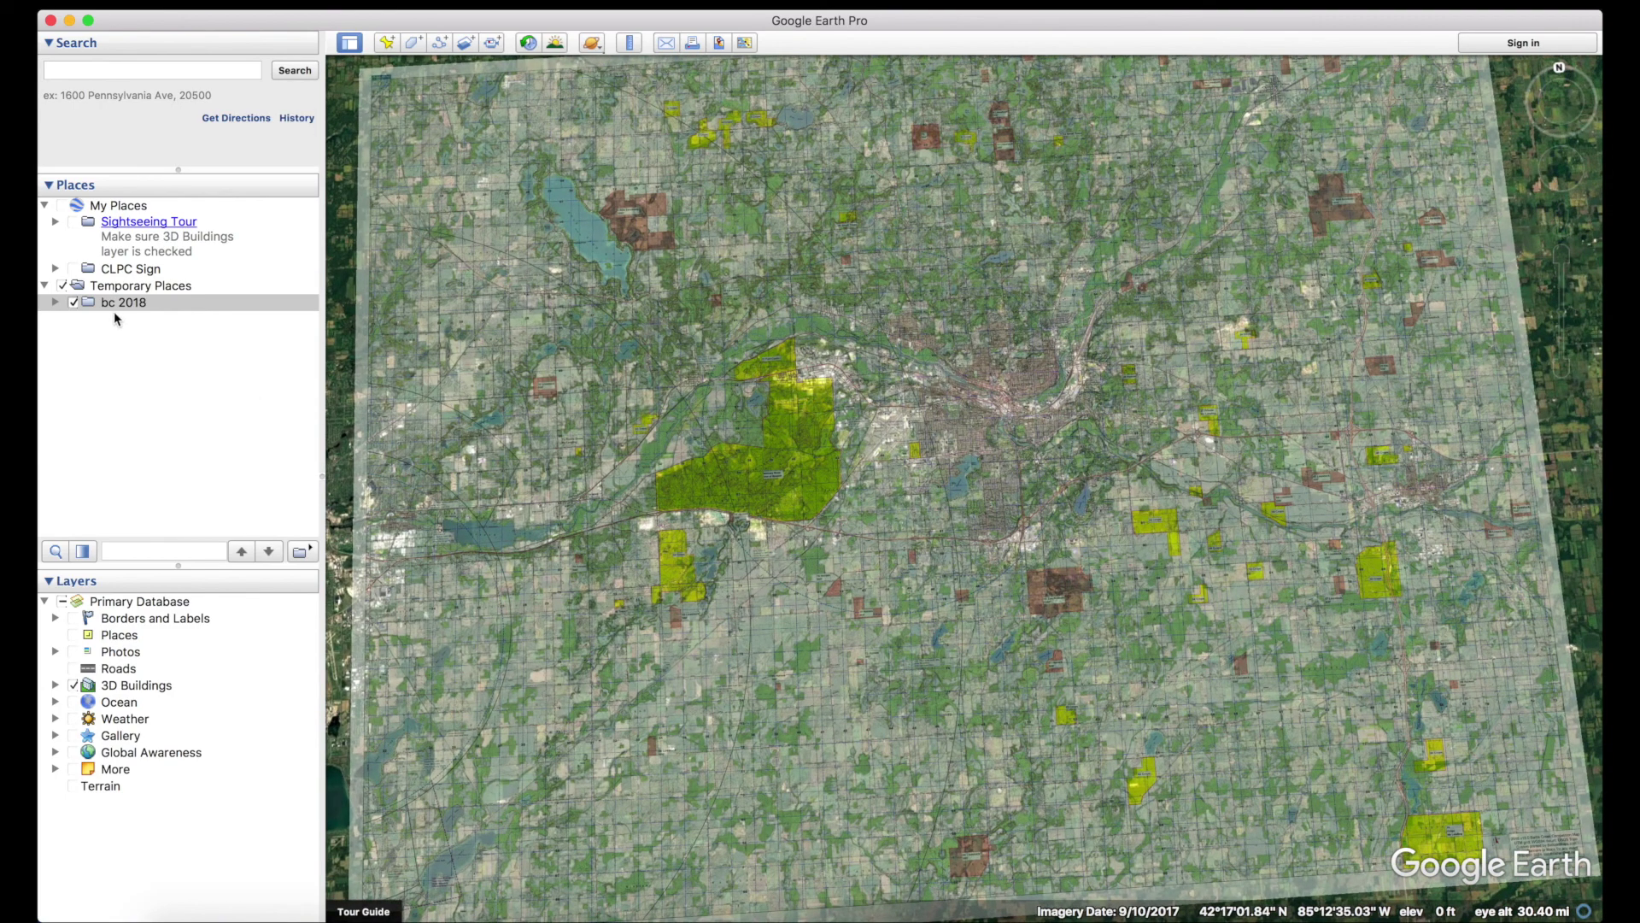
Add a folder named BC2018 under My Places and select it as the target for new items.
right_click(118, 210)
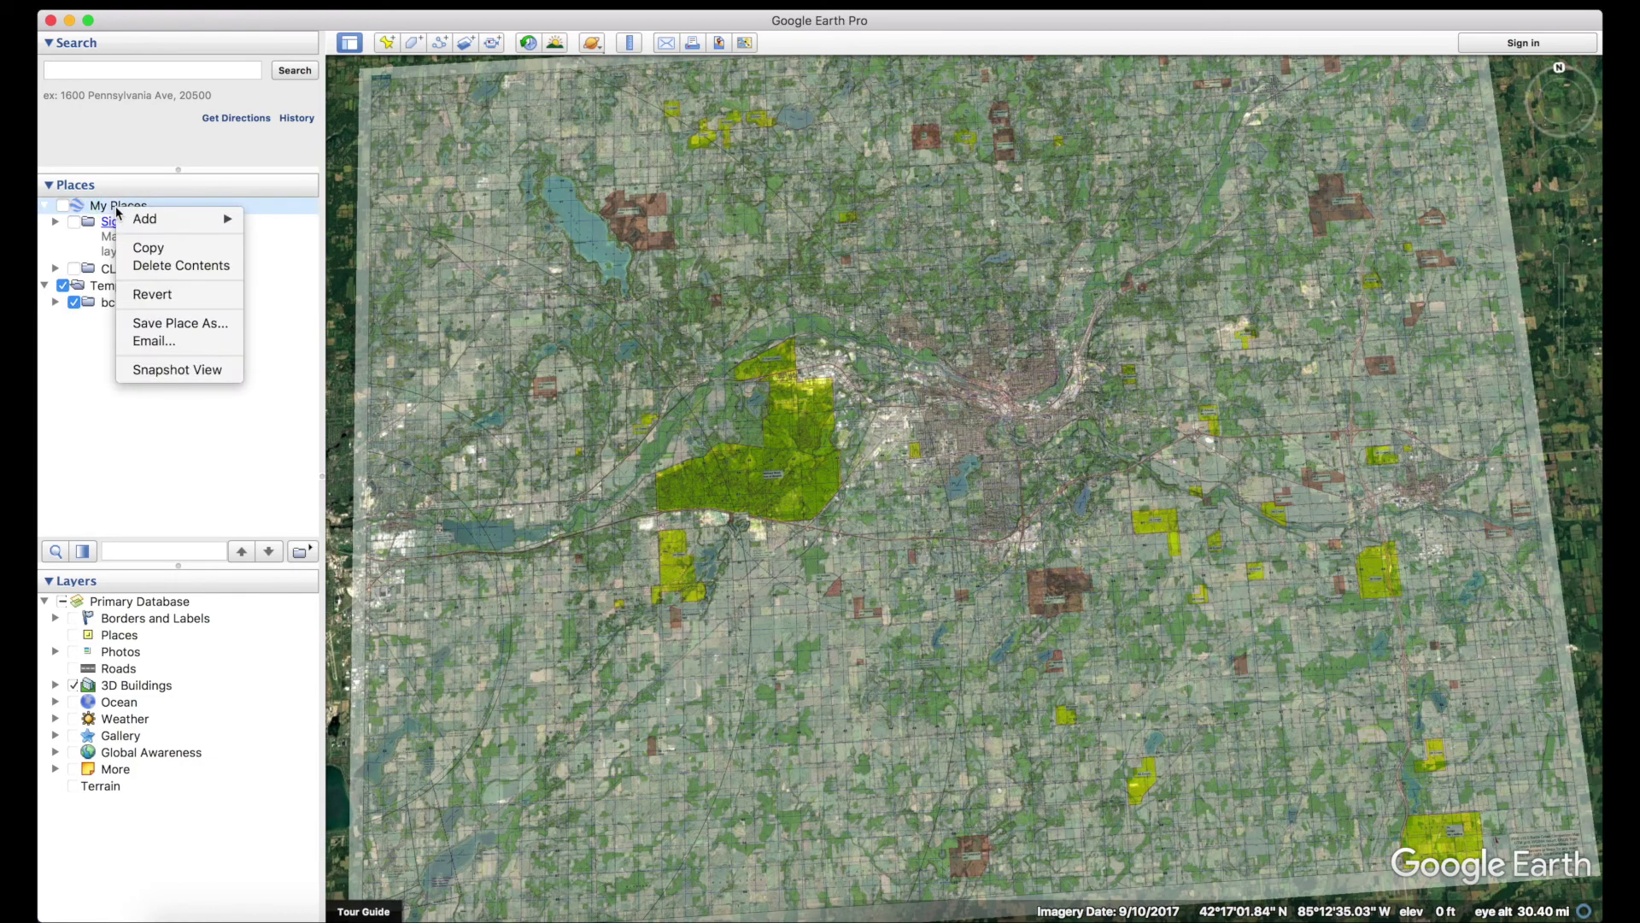
mouse_move(224, 221)
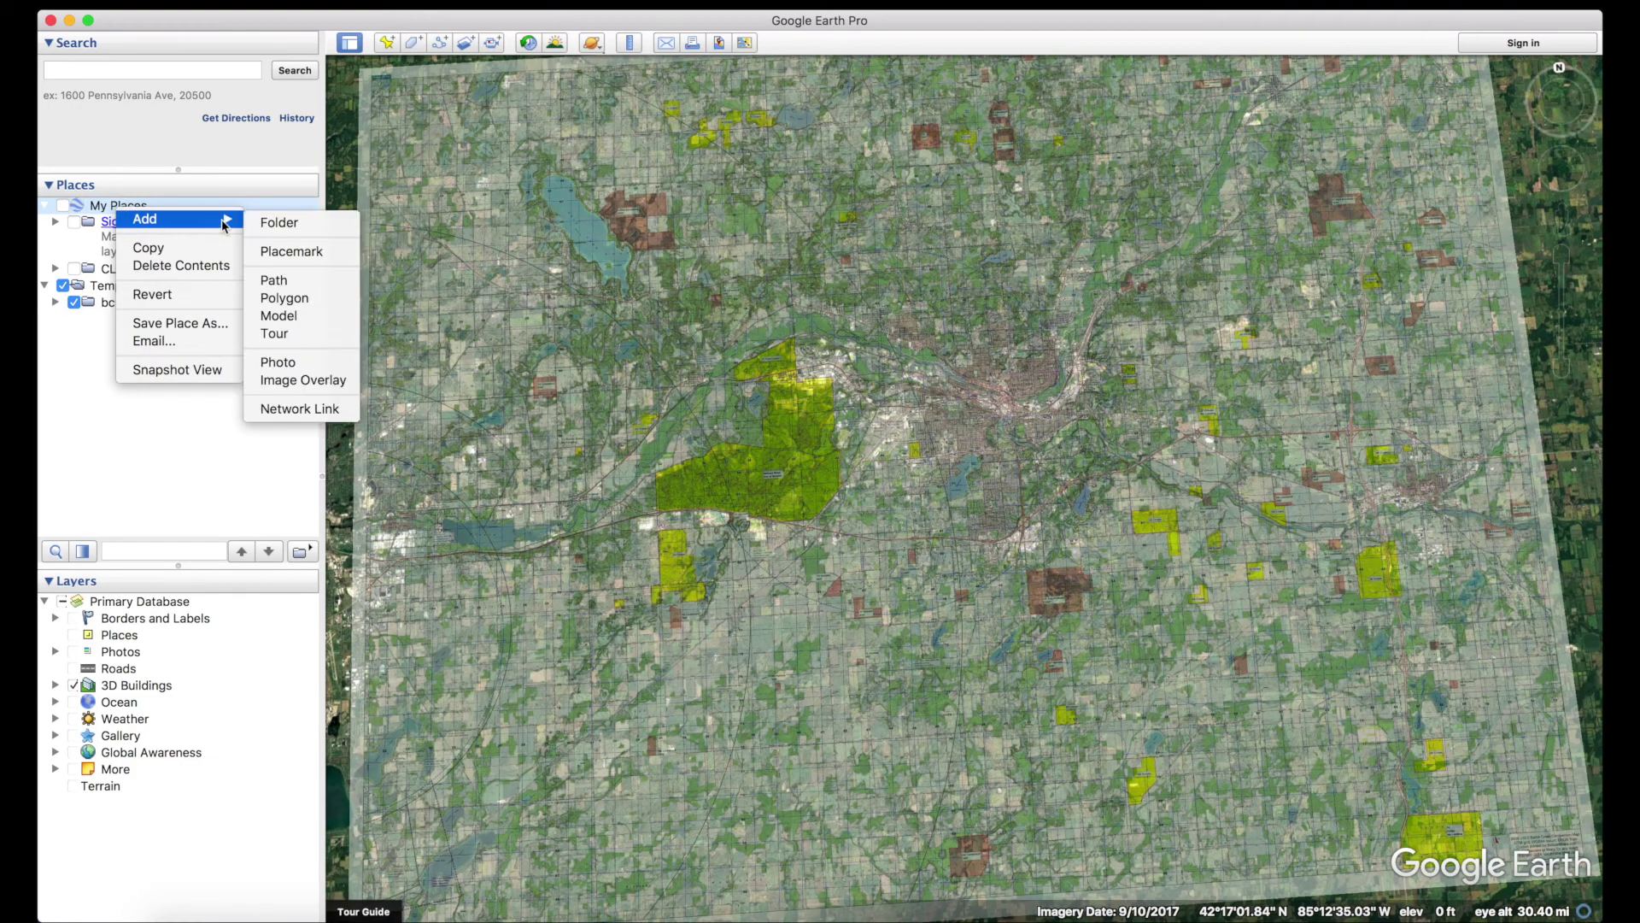
click(272, 220)
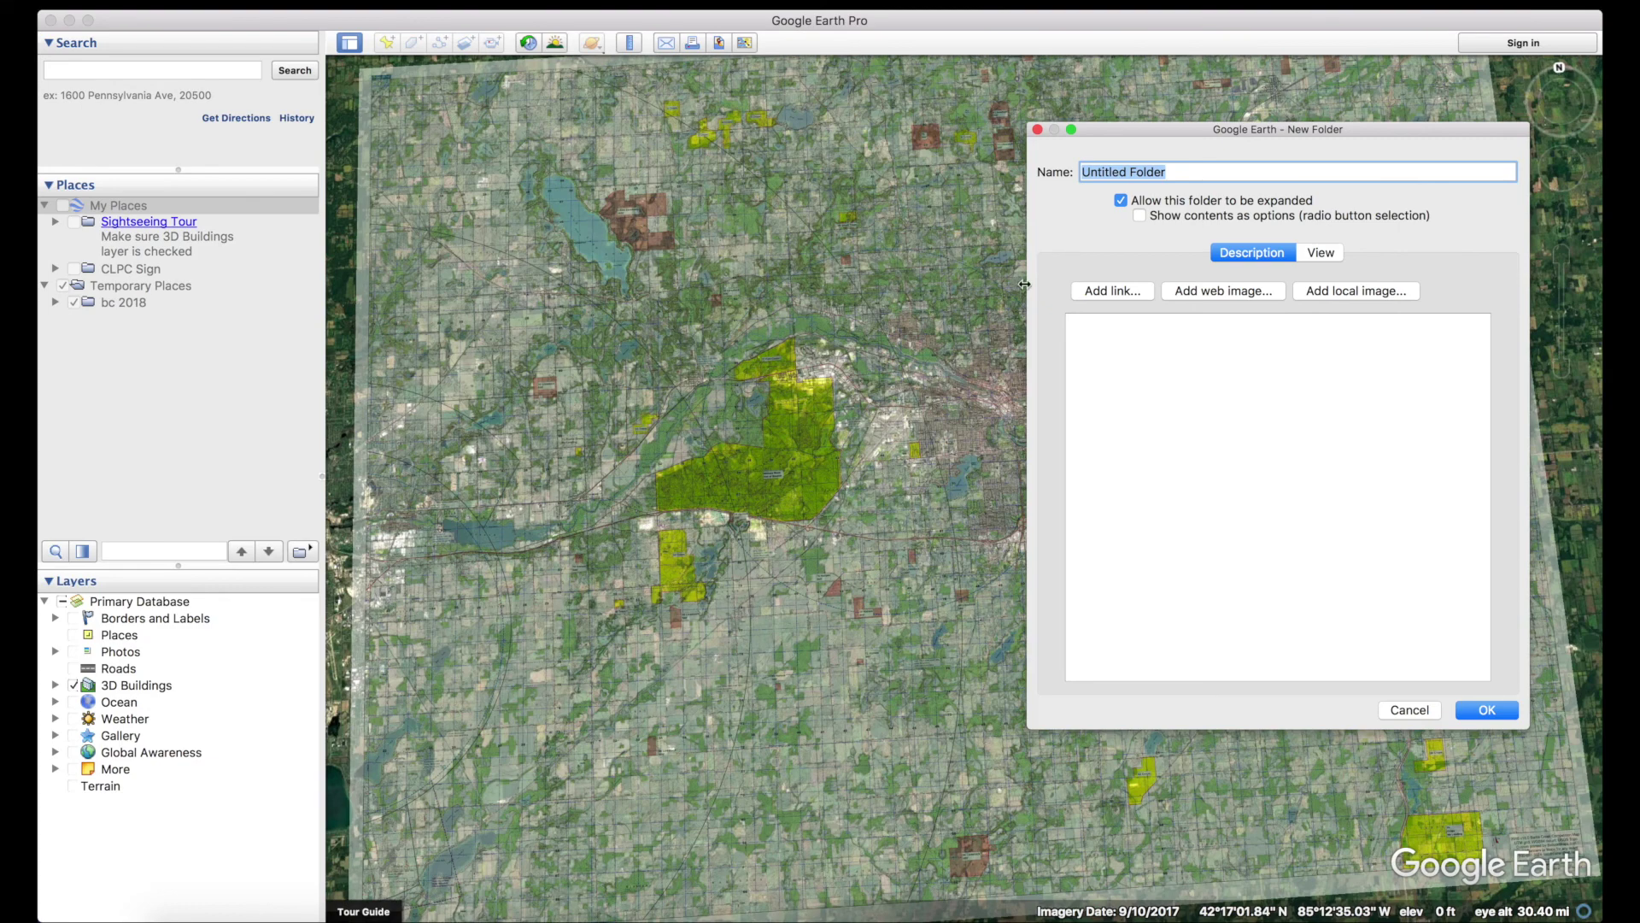
text(BC2018)
click(1487, 710)
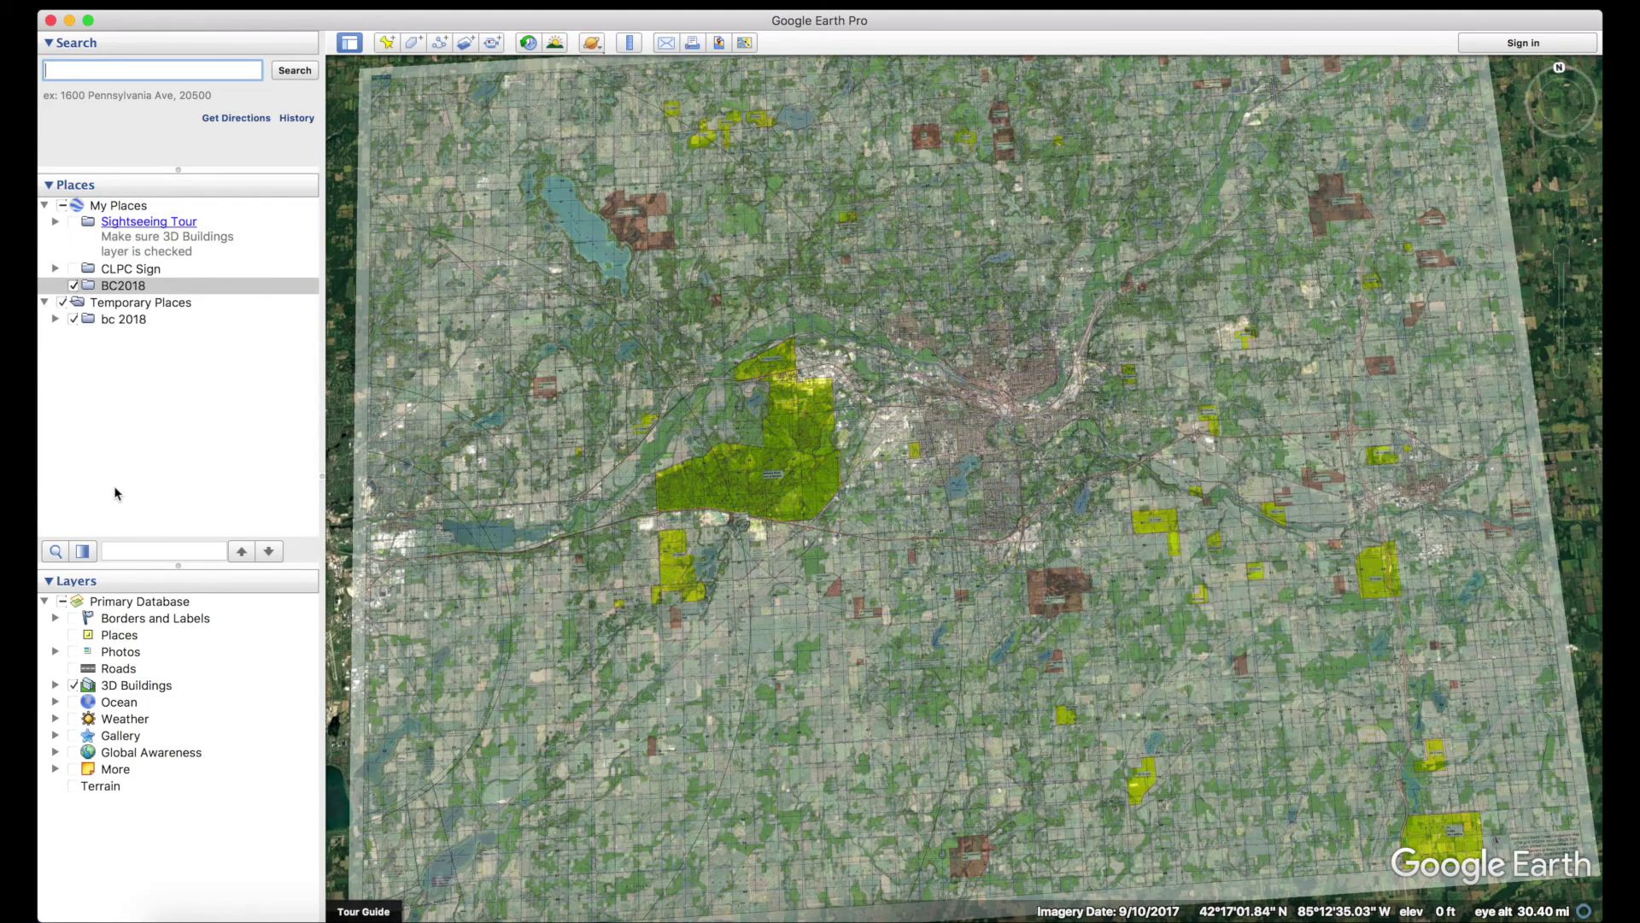
click(114, 289)
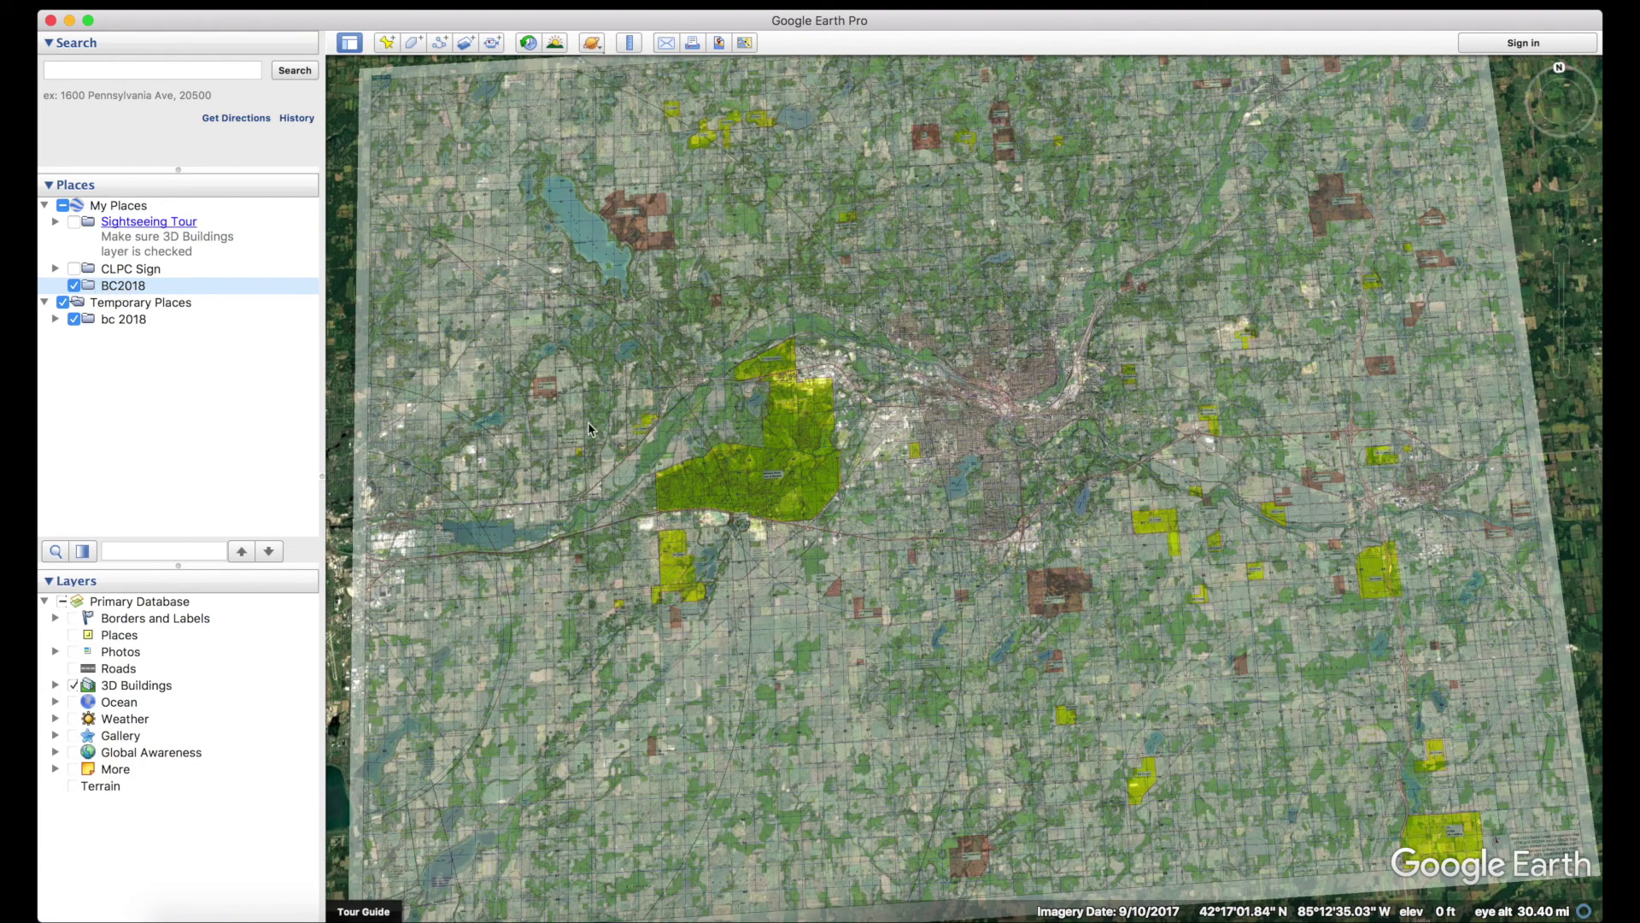
Examine the crop and livestock zones southeast of the city on the overlay, especially the area labelled 58 Crops.
drag(893, 733, 841, 675)
scroll(1072, 469, up, 5)
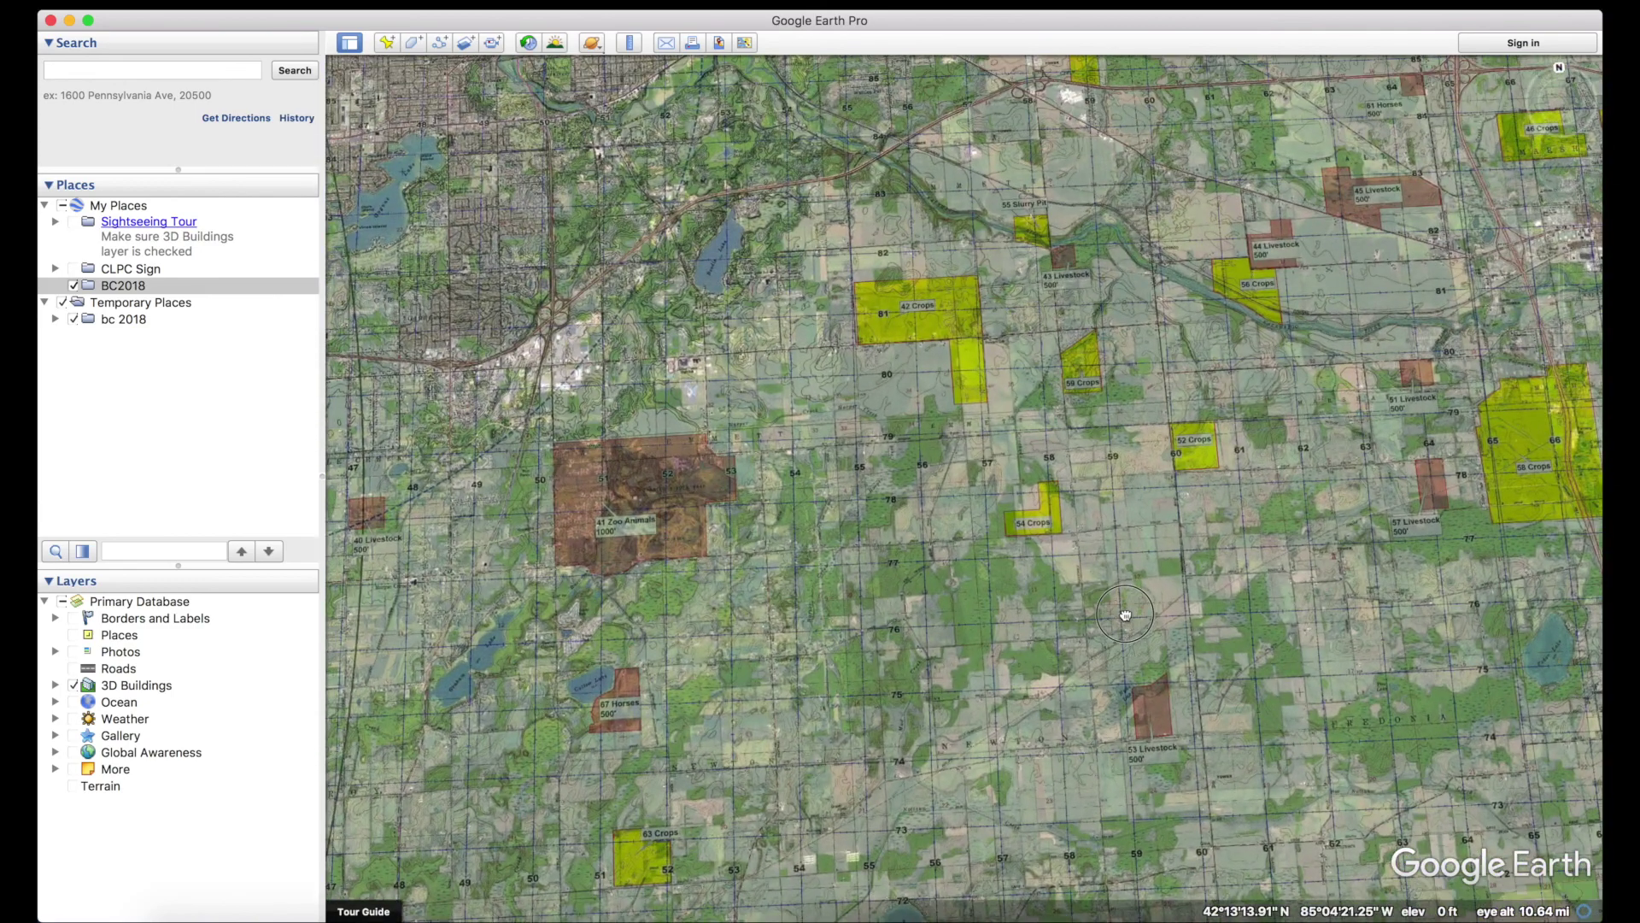
scroll(1165, 550, up, 5)
scroll(1088, 598, down, 4)
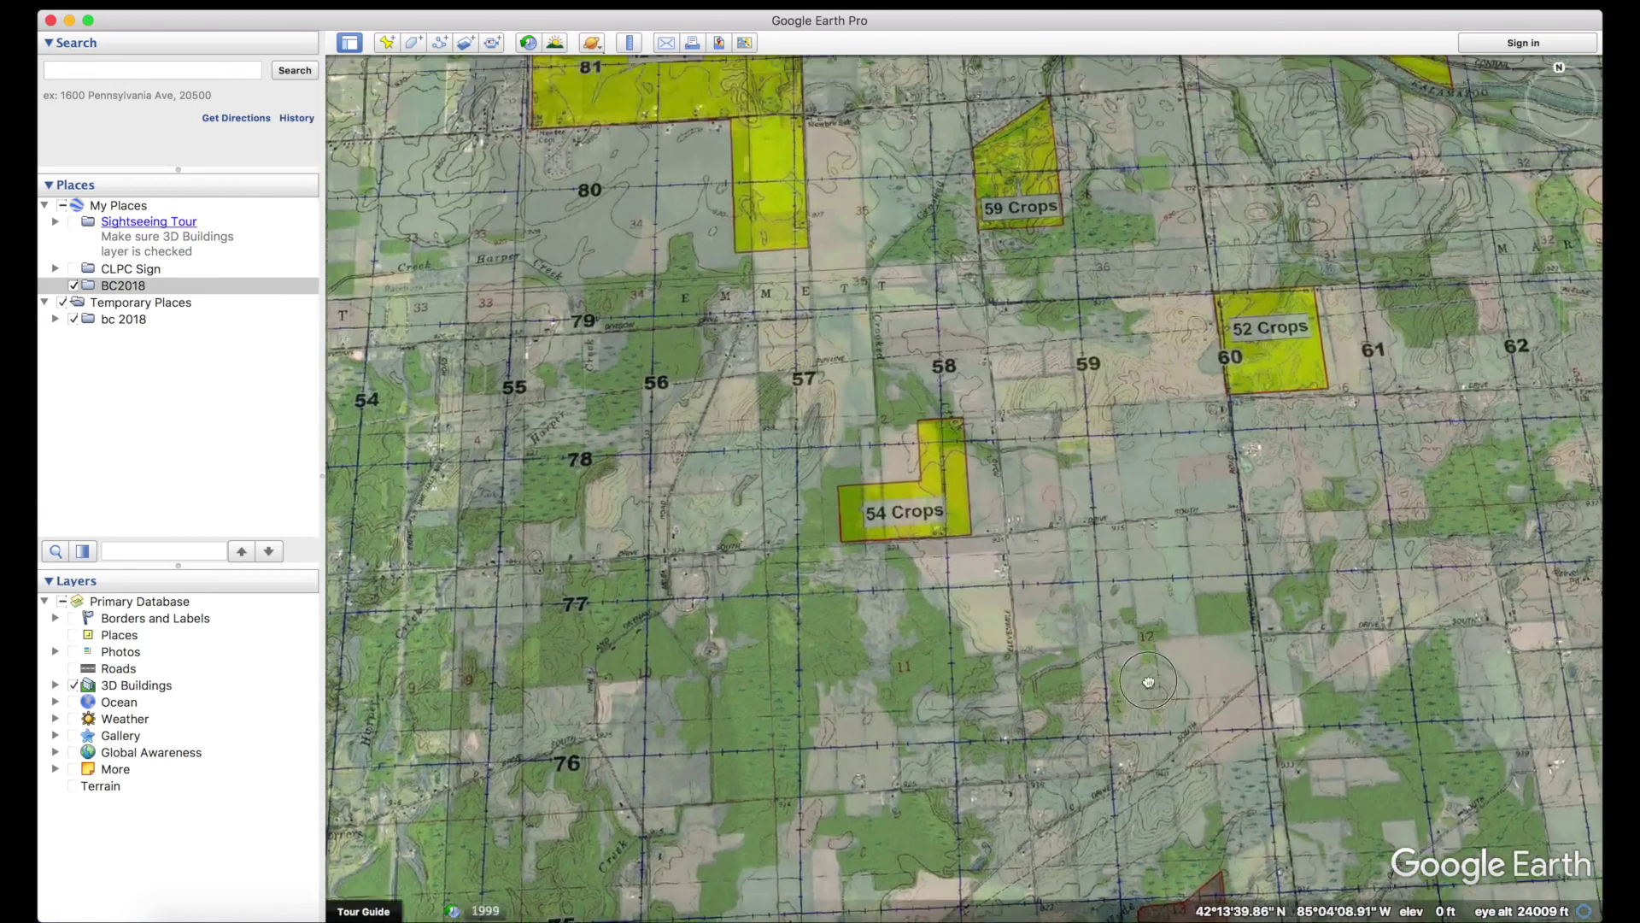
key(Right)
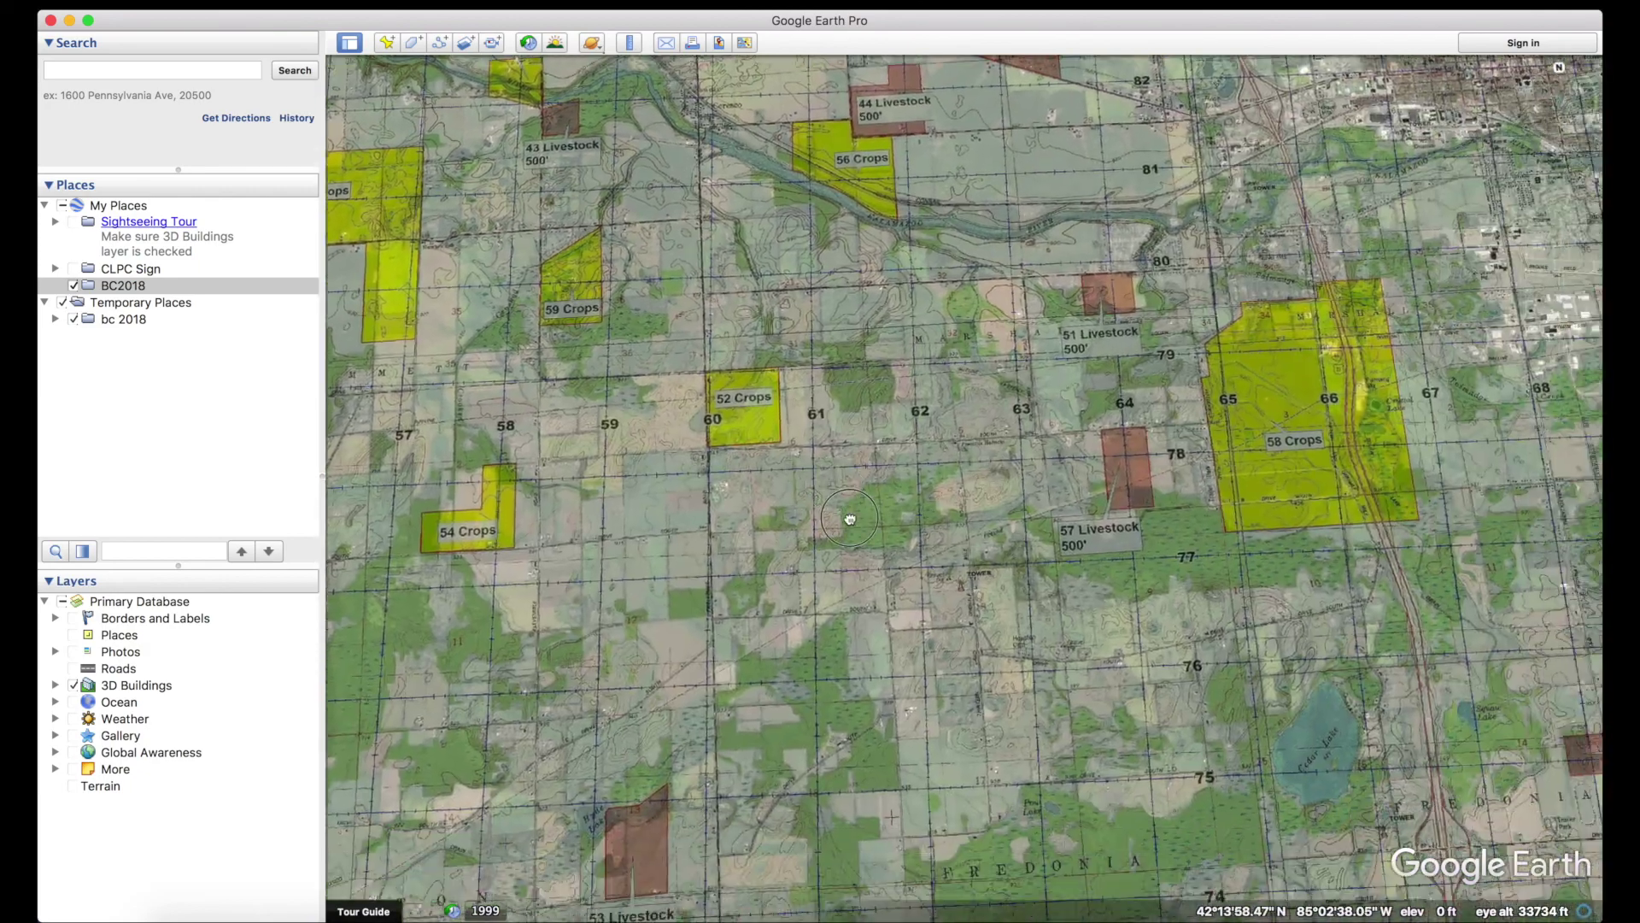
key(Right)
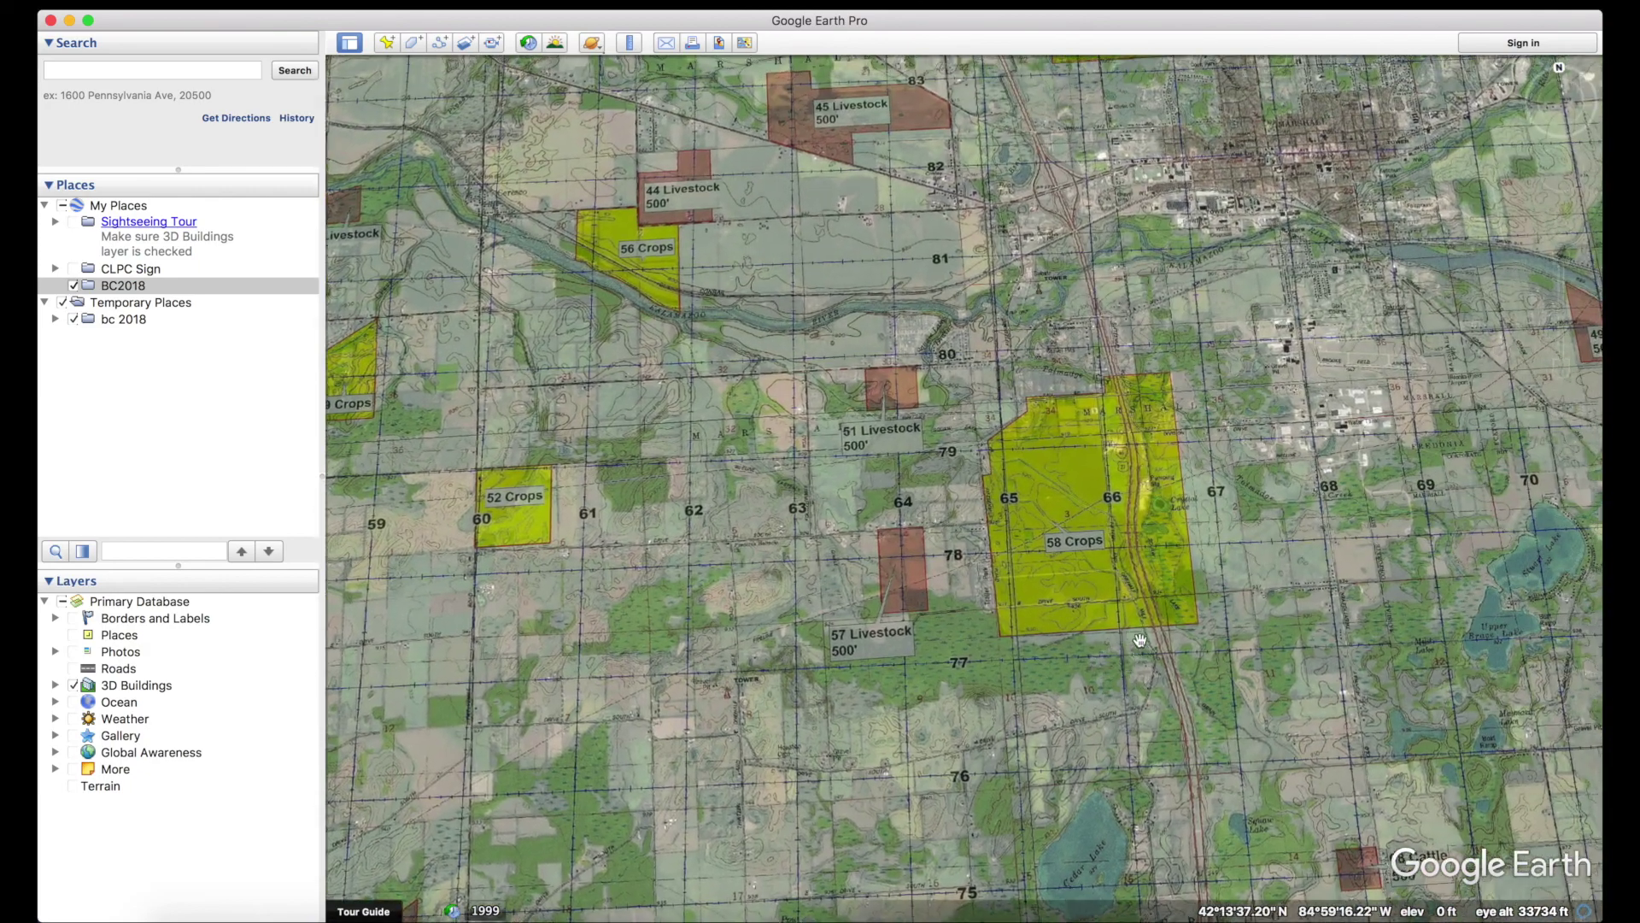
scroll(1138, 642, up, 5)
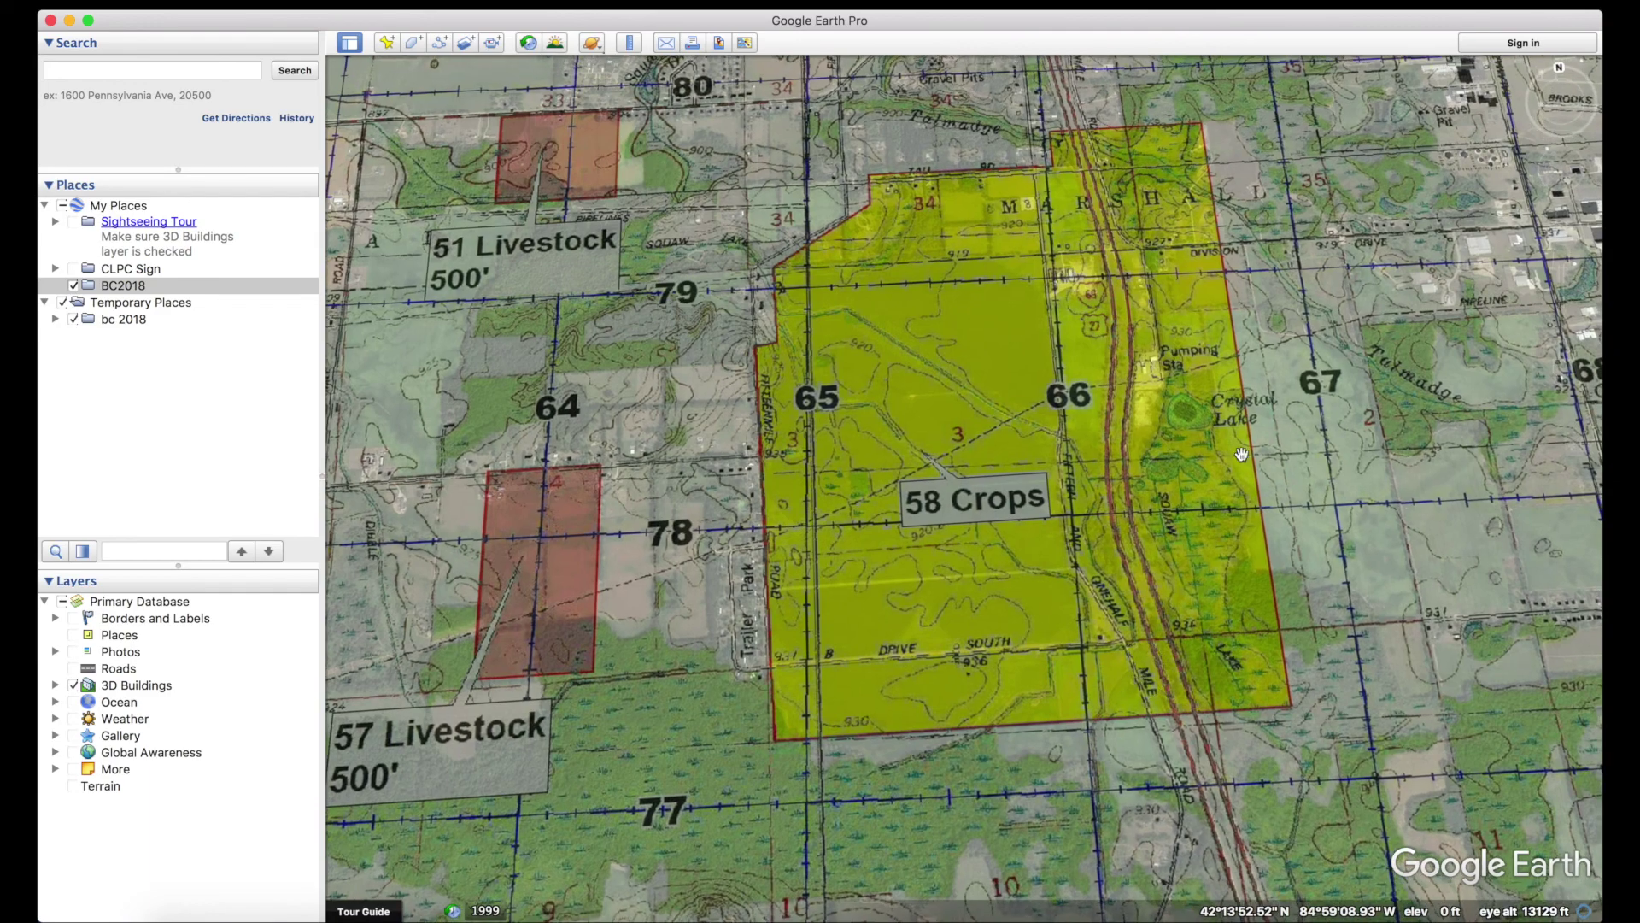
key(Down)
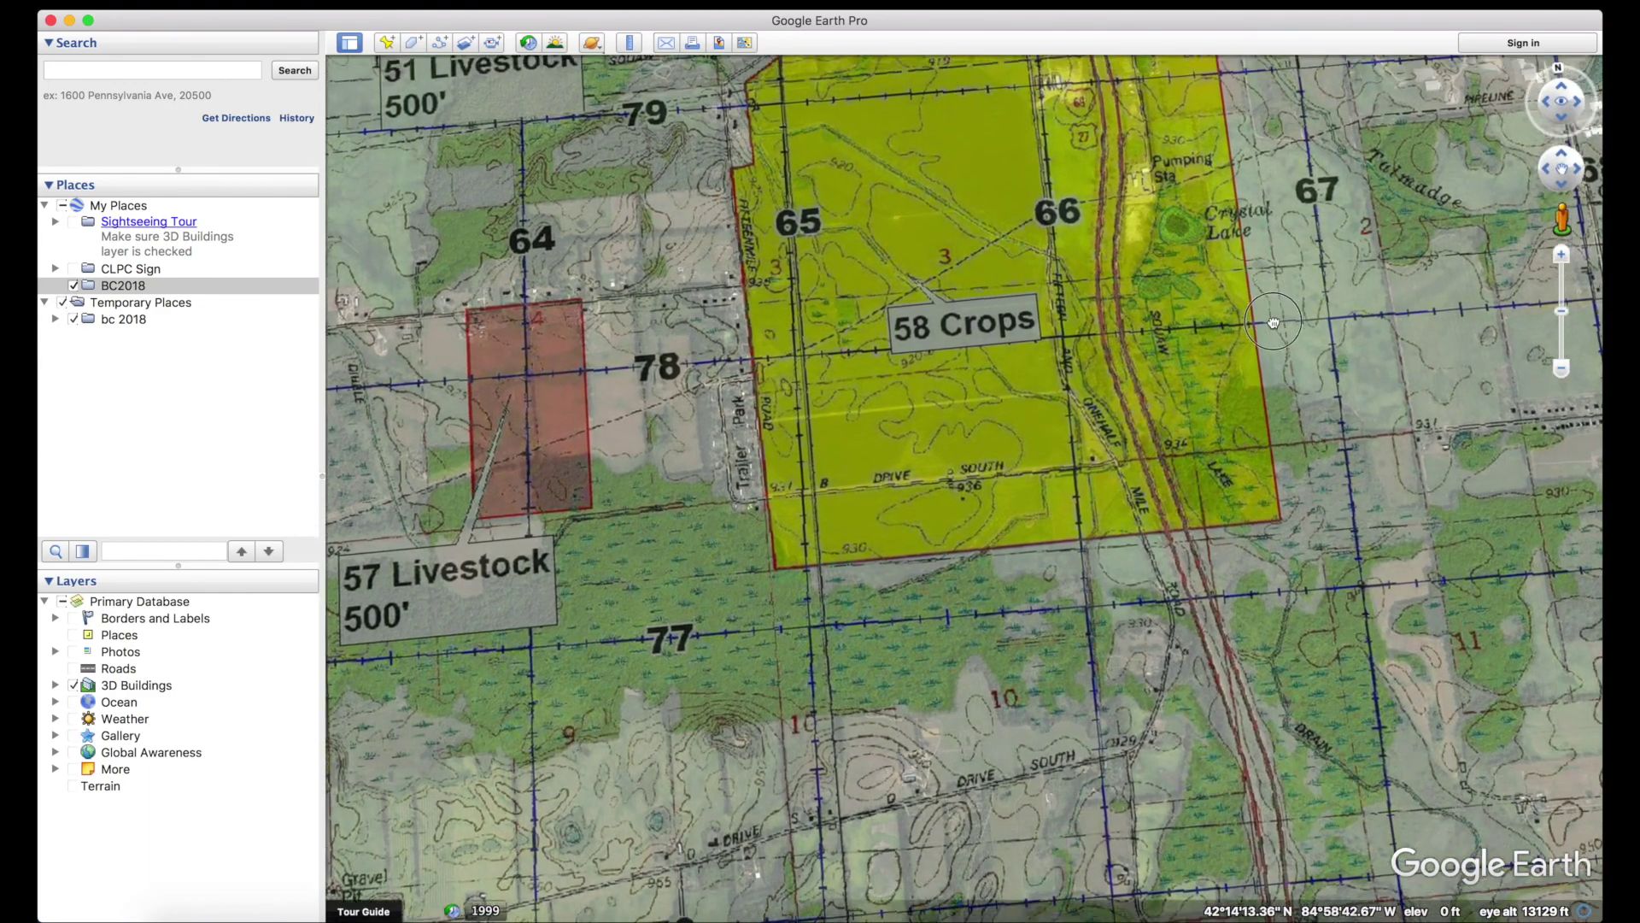
drag(1287, 309, 1271, 580)
scroll(1271, 580, down, 3)
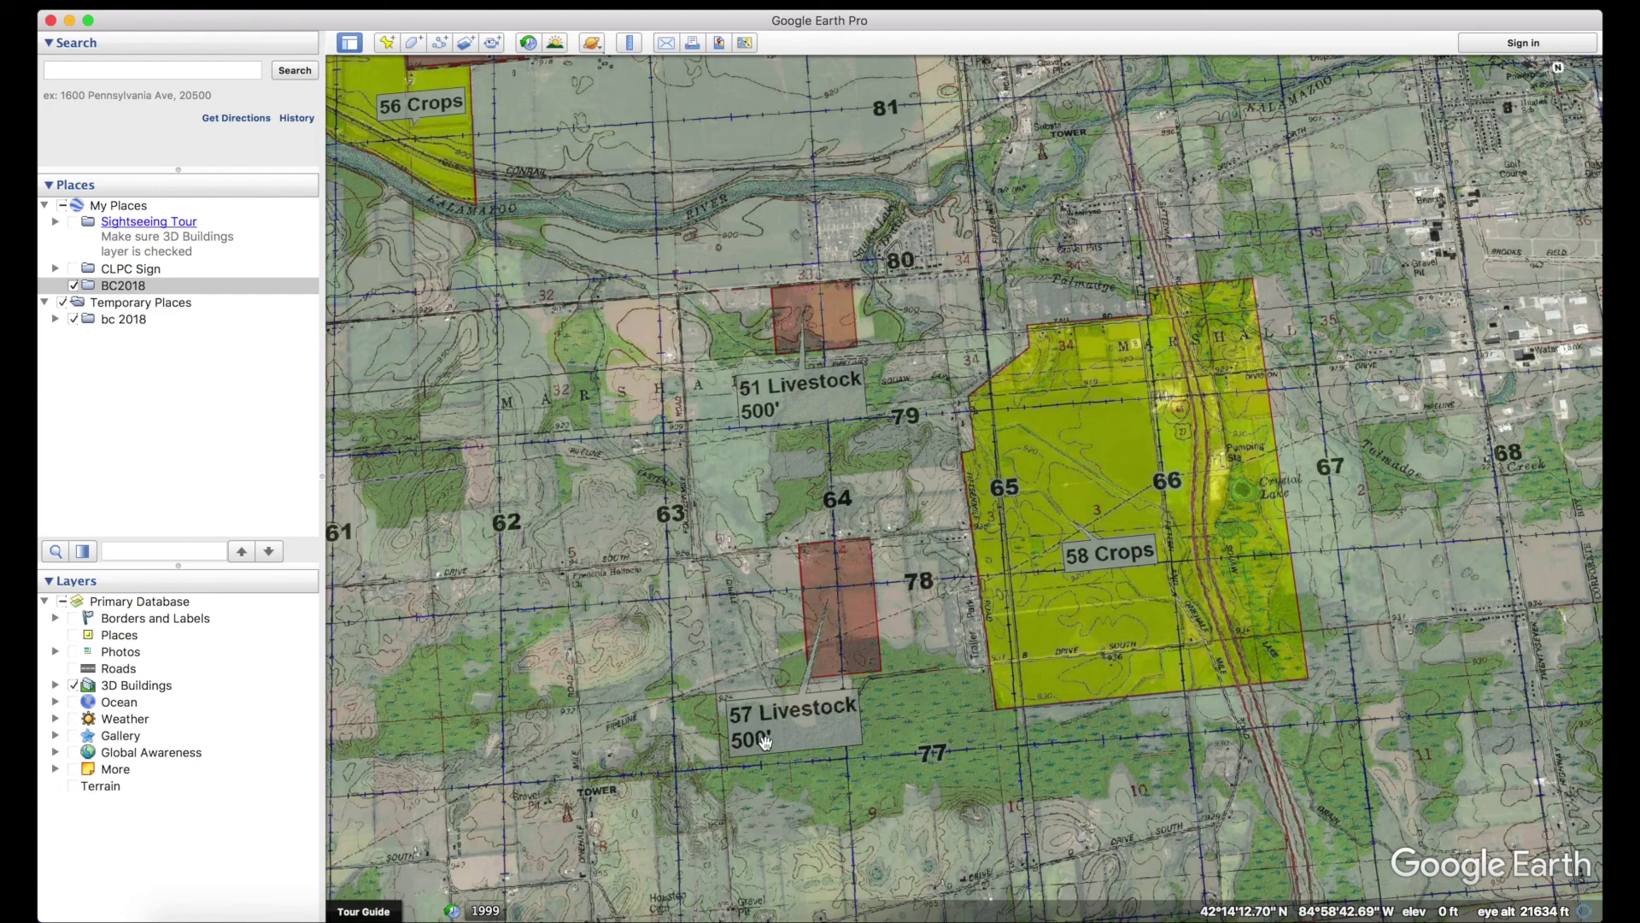
drag(1068, 619, 1008, 547)
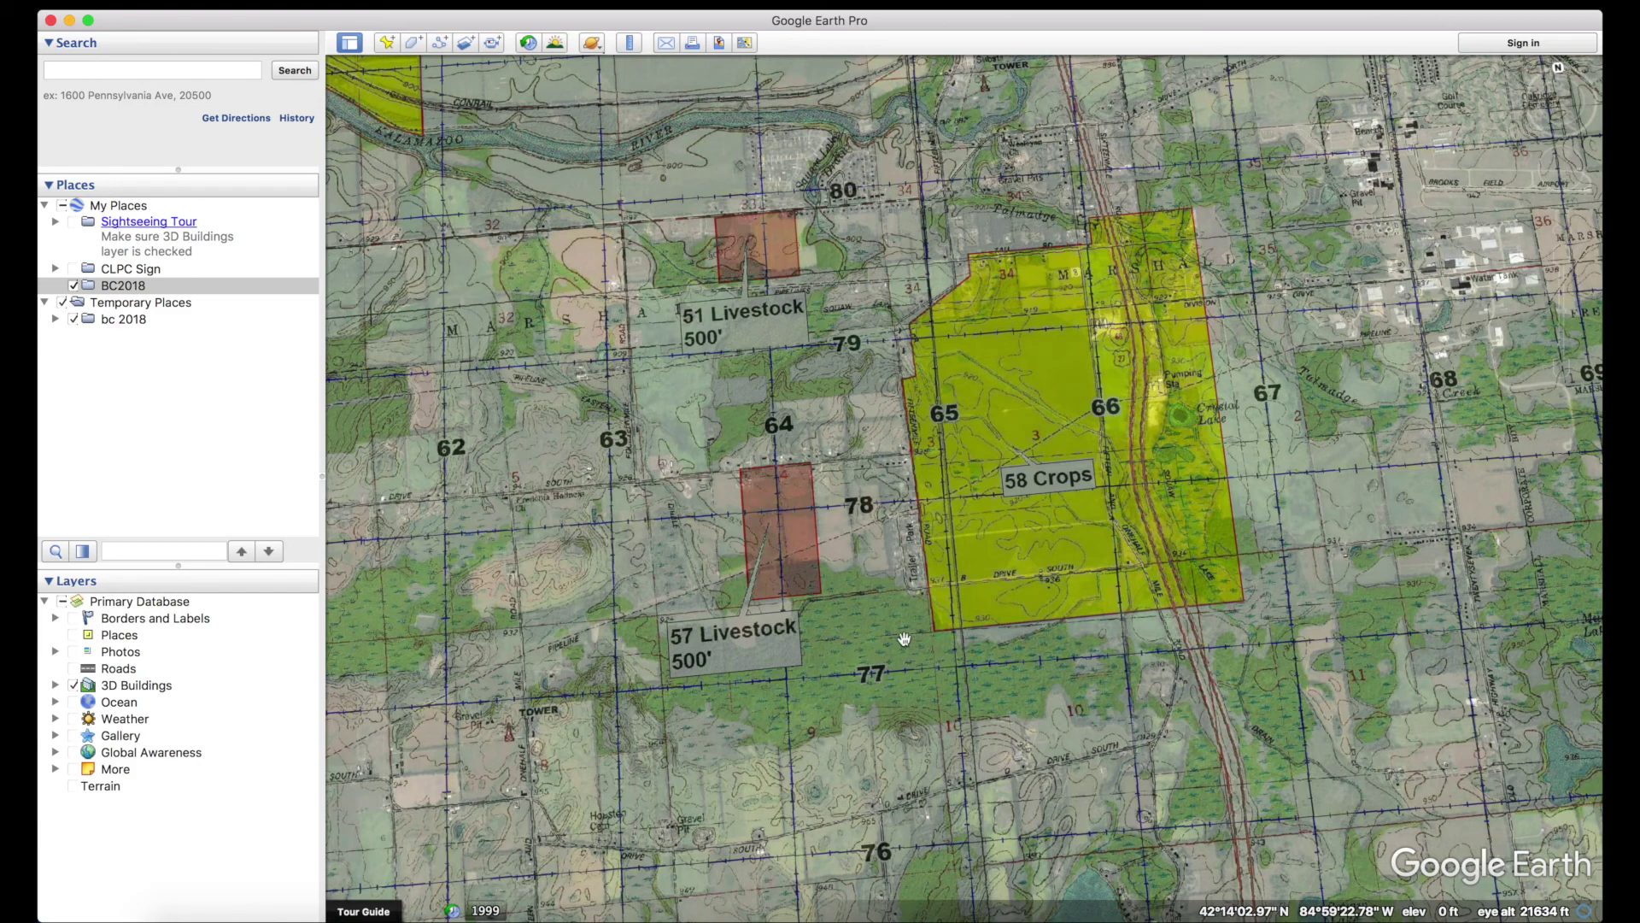
drag(1261, 335, 1299, 436)
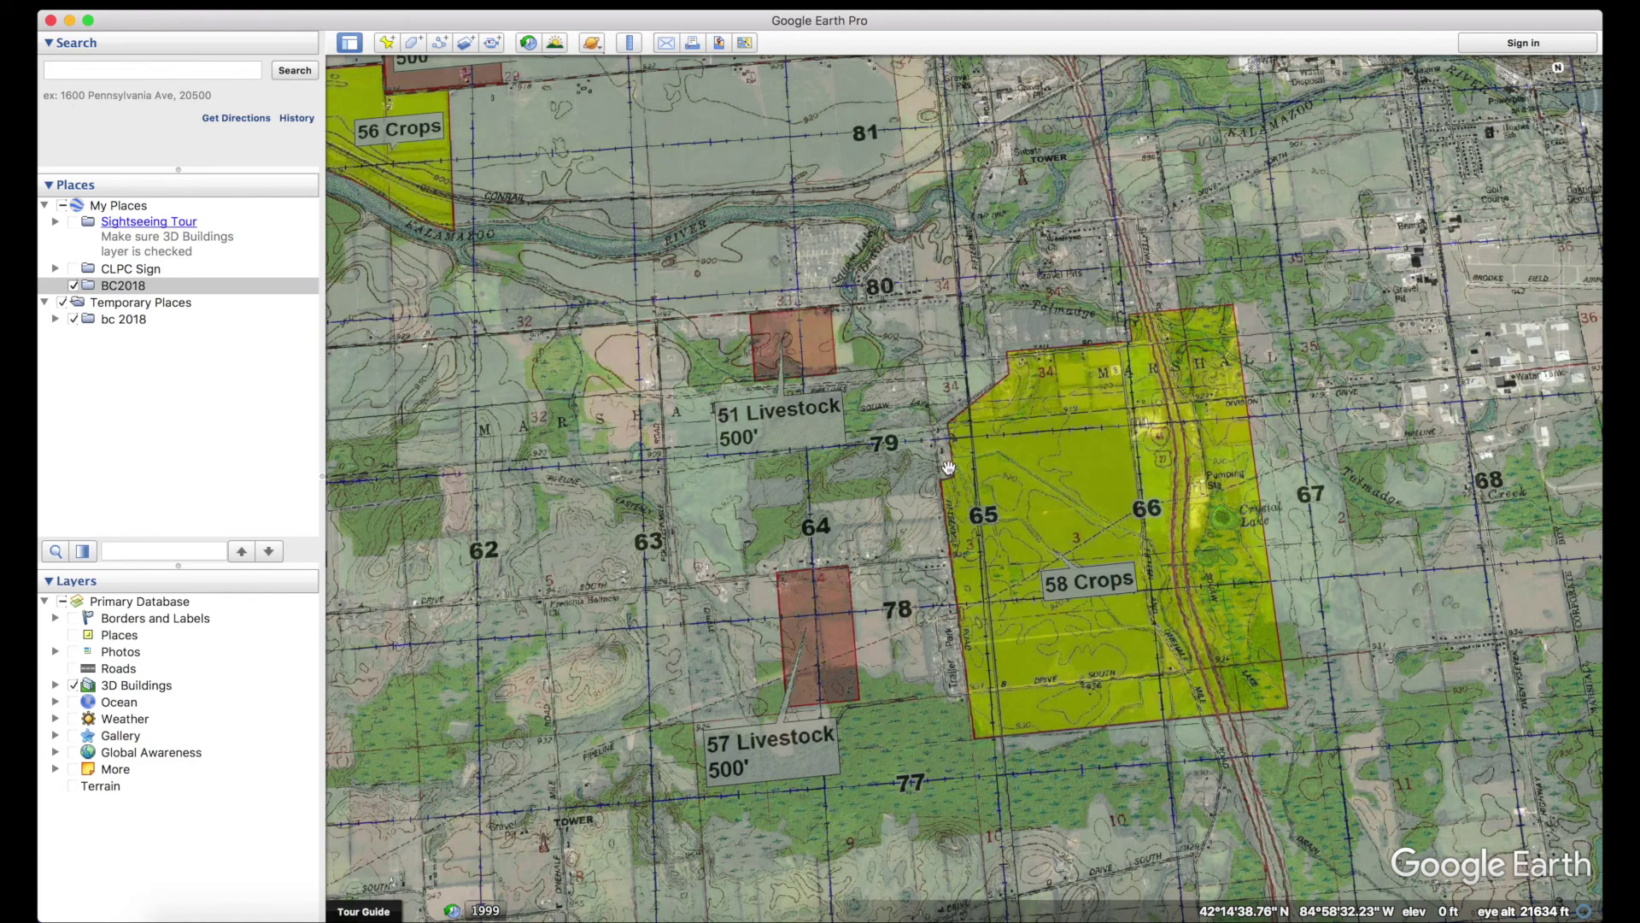
scroll(988, 511, down, 3)
scroll(989, 513, up, 2)
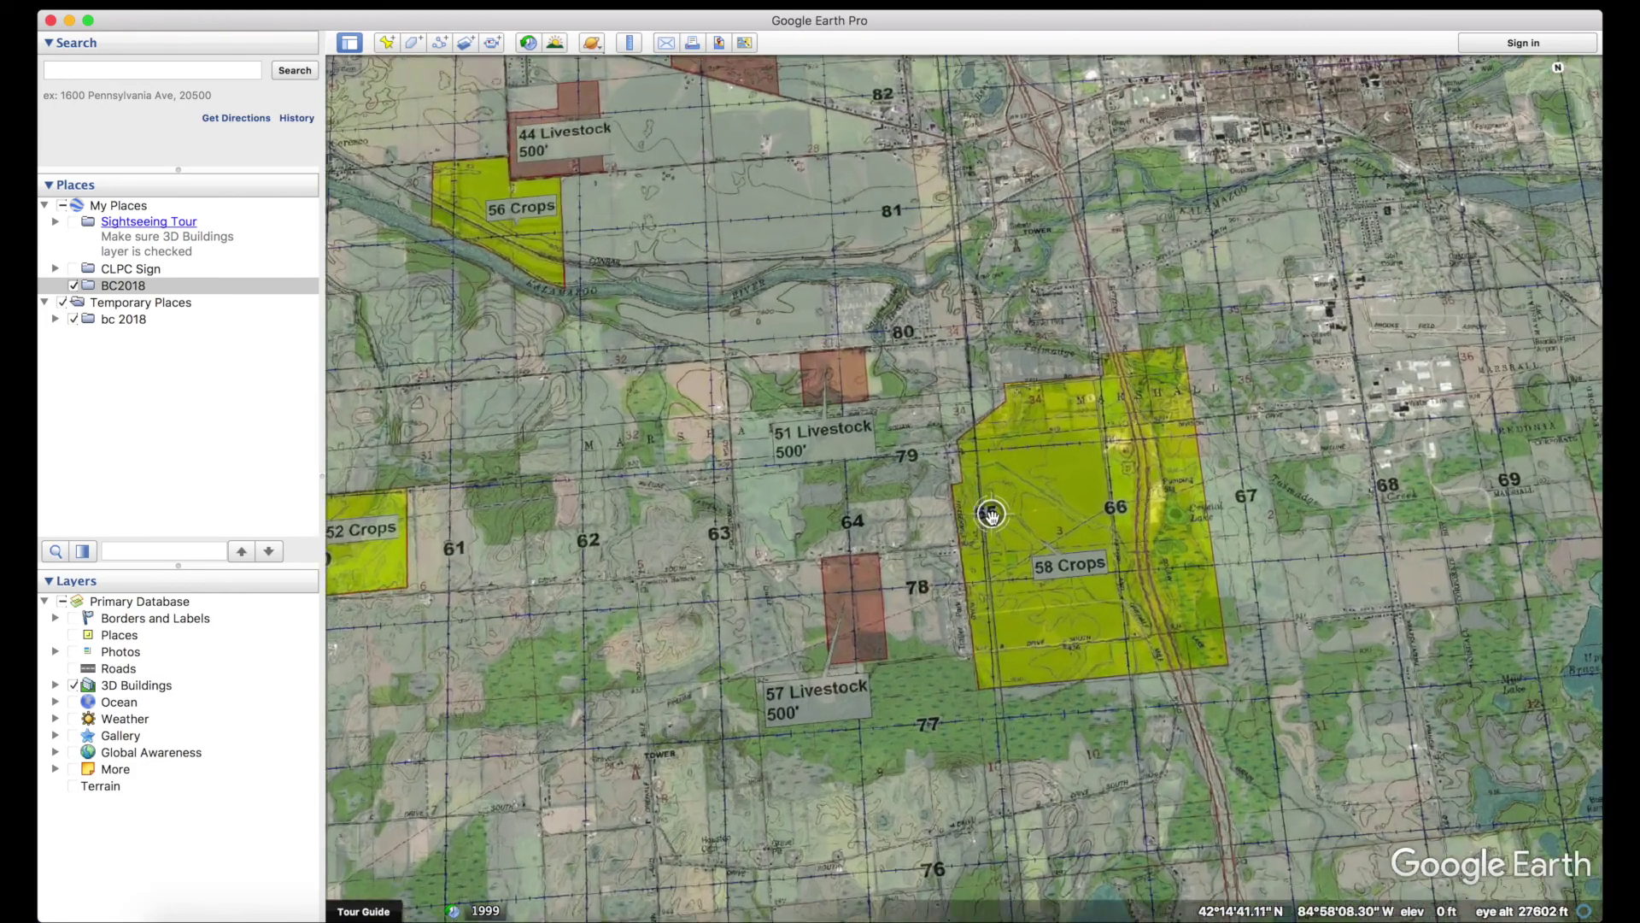
scroll(990, 512, up, 3)
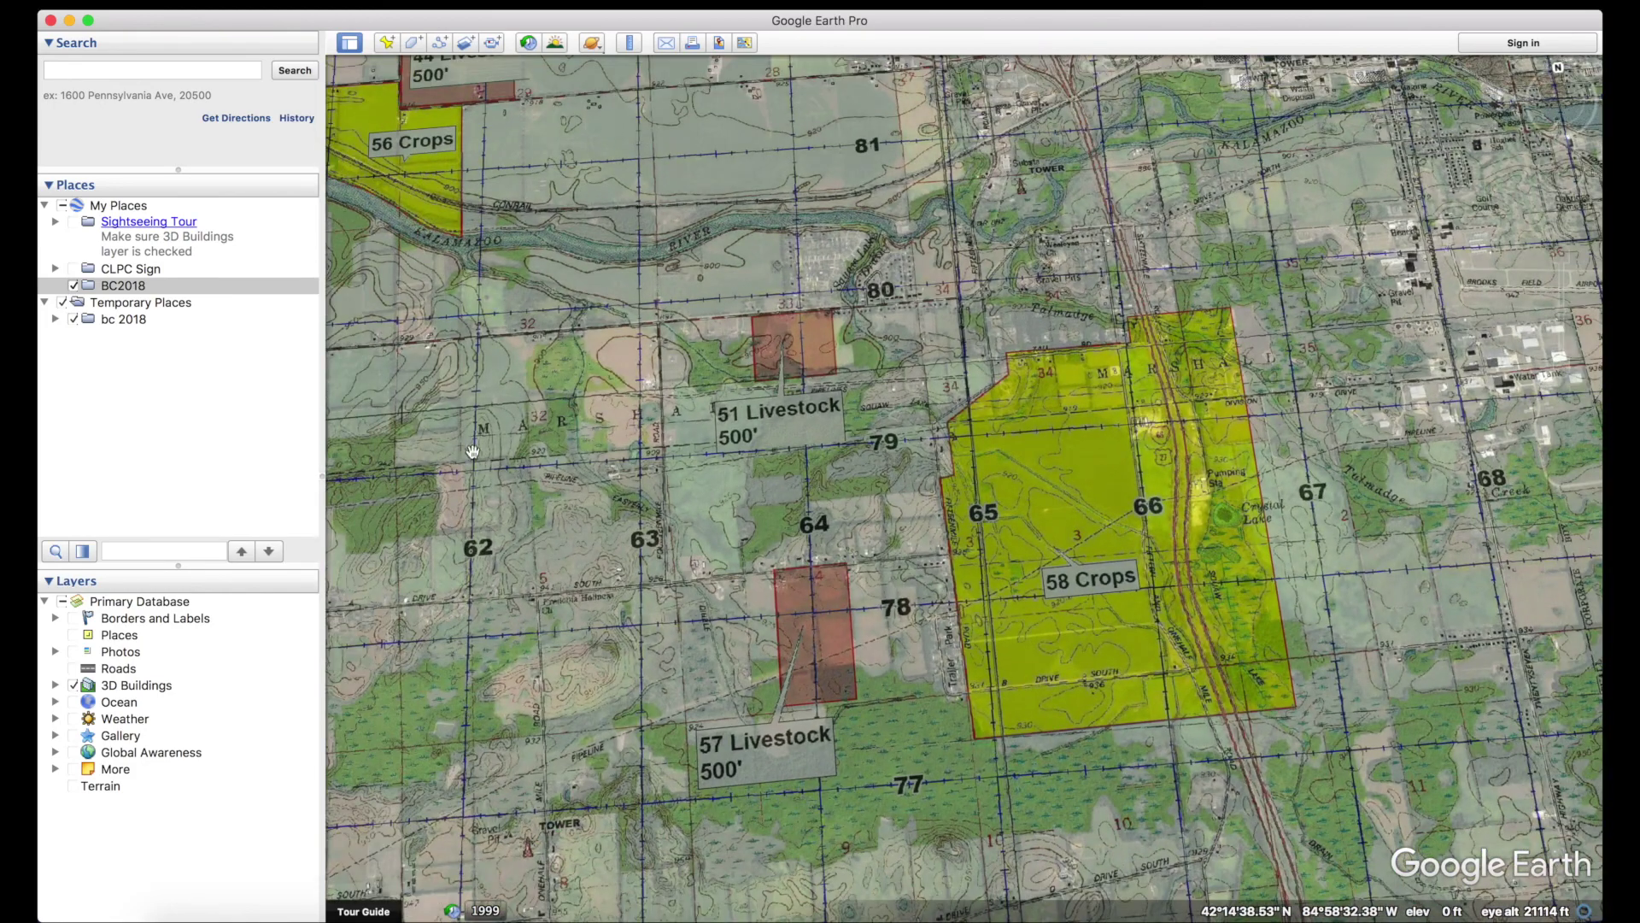
click(415, 44)
drag(1206, 133, 1446, 184)
mouse_move(1177, 481)
mouse_down()
mouse_move(1071, 462)
mouse_move(1093, 549)
mouse_up()
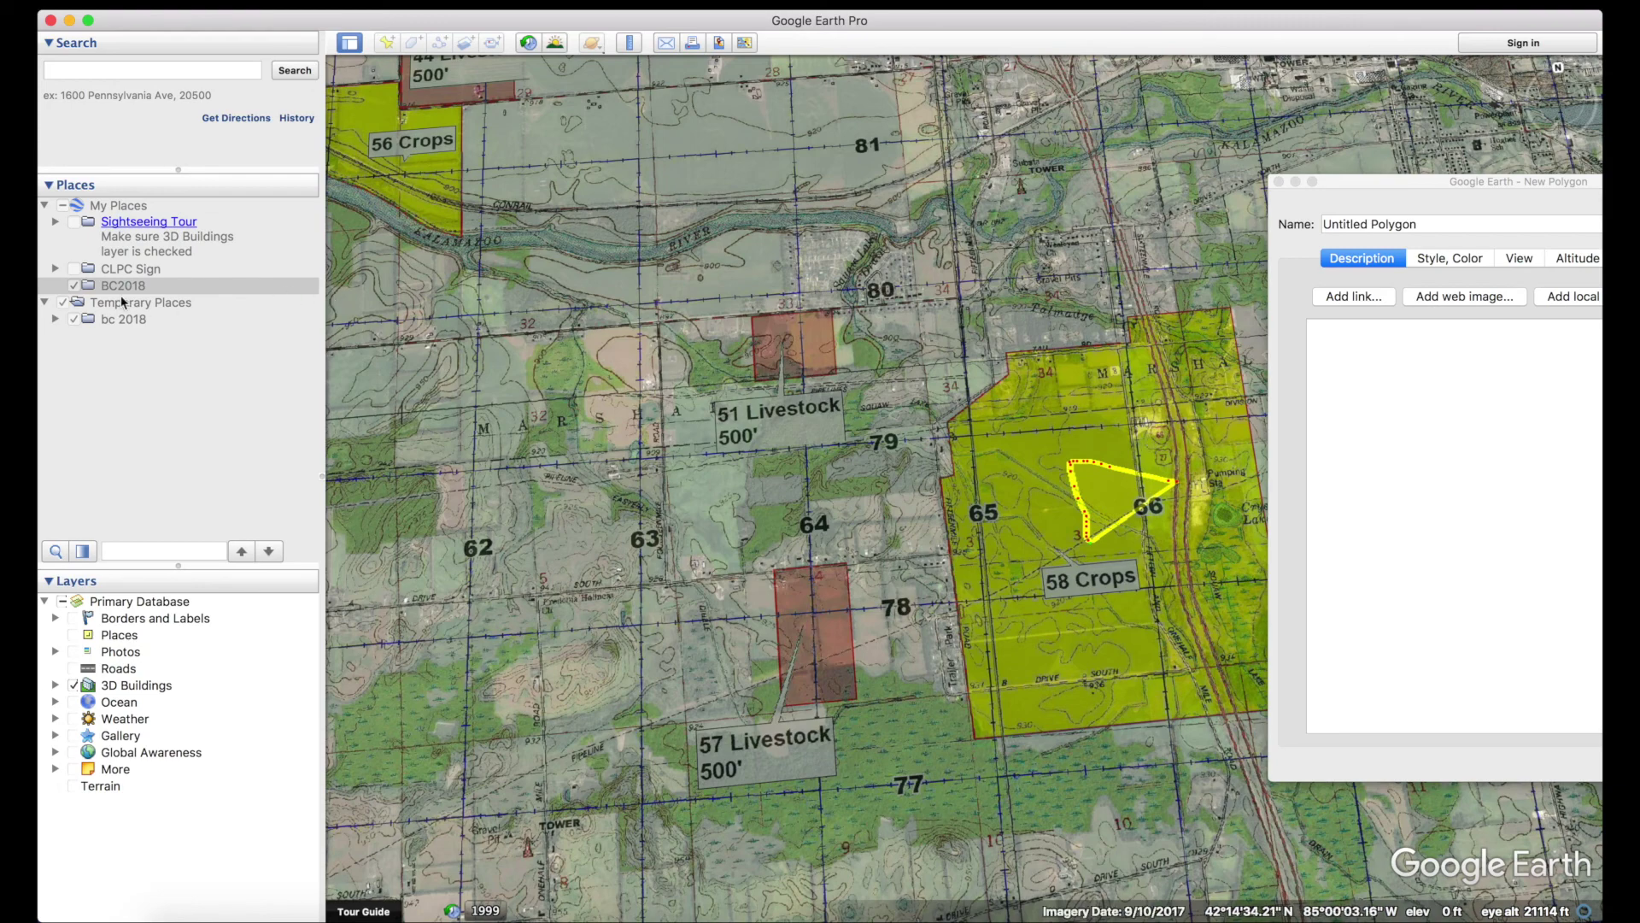
drag(1395, 185, 1027, 131)
click(1286, 697)
Trace the full boundary of the 58 Crops zone as a new polygon, placing a vertex at each of its corners.
drag(1218, 534, 978, 521)
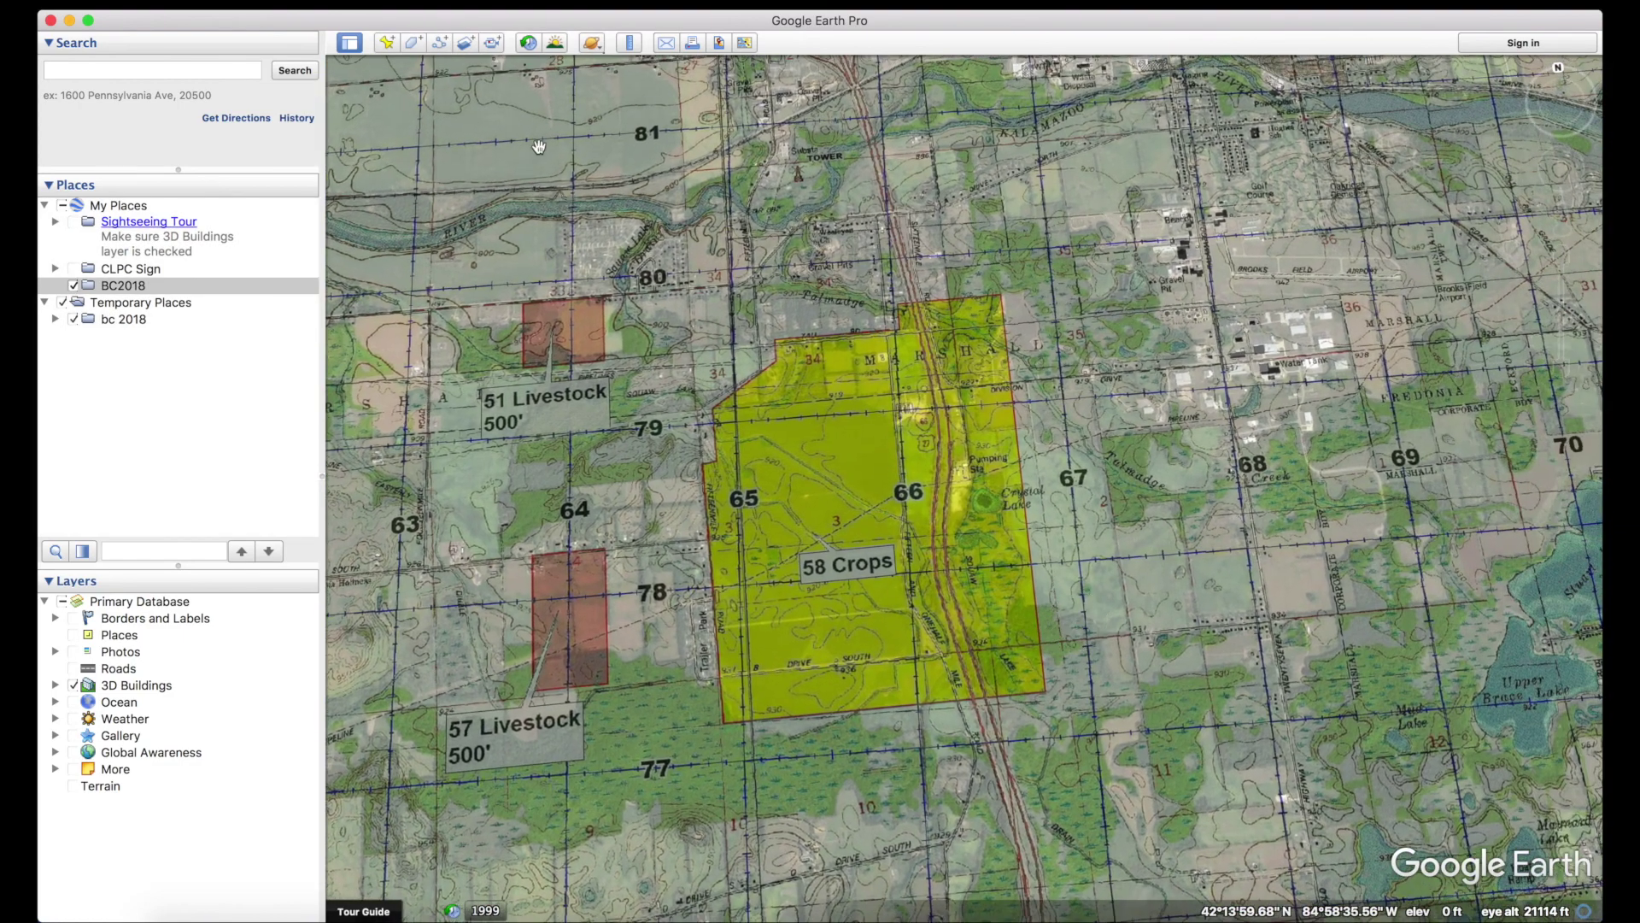
click(412, 47)
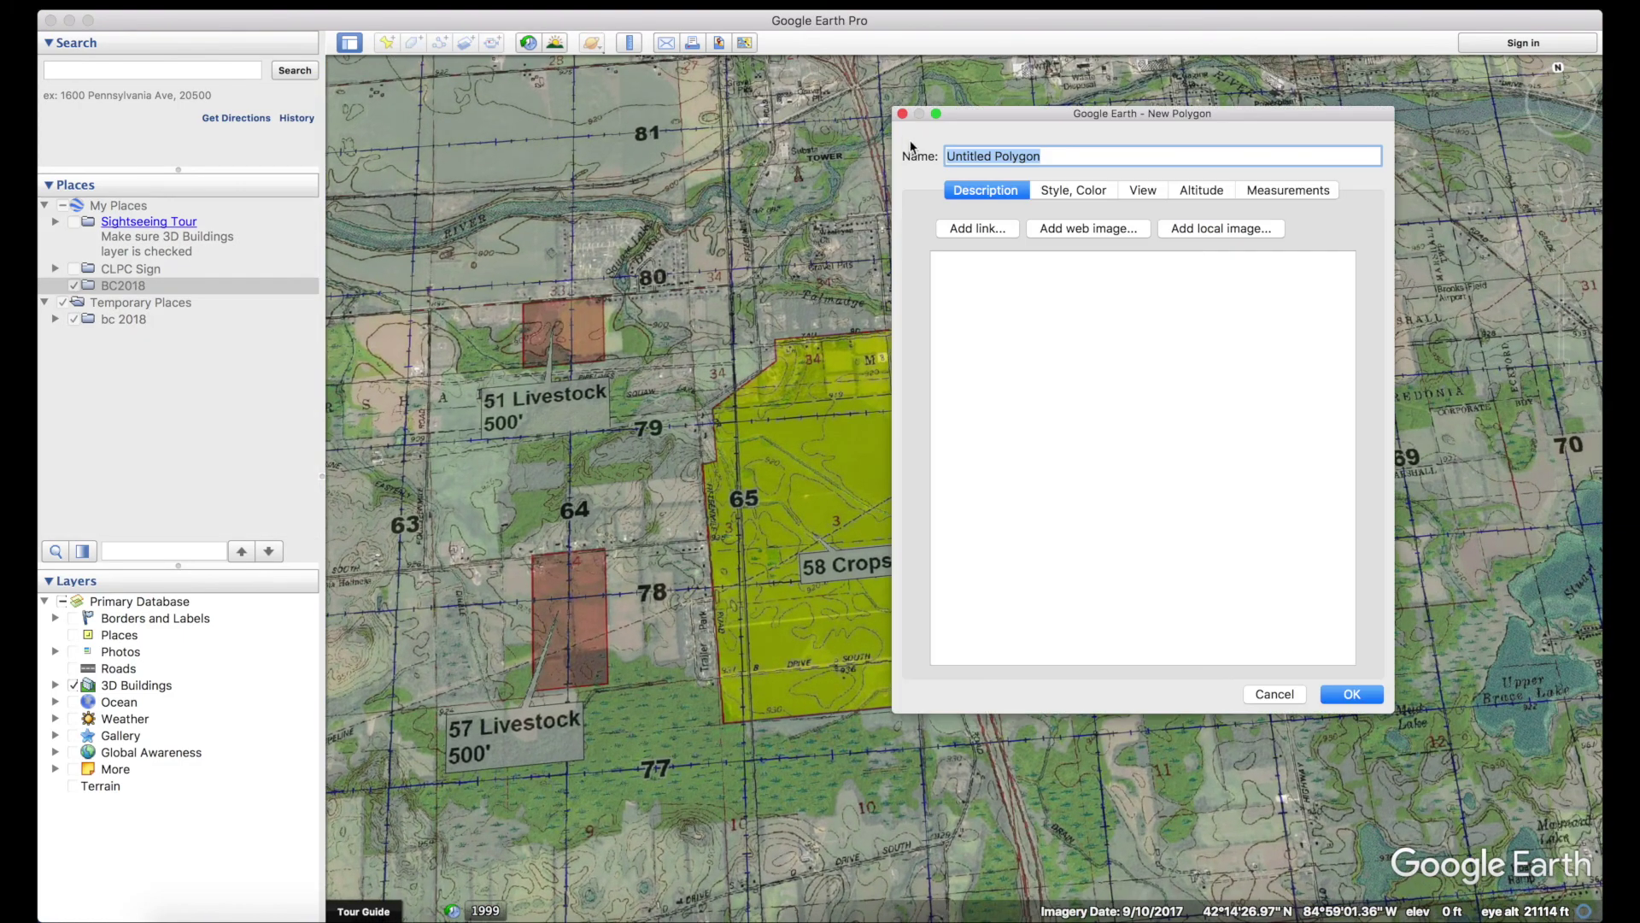
drag(987, 124, 1194, 187)
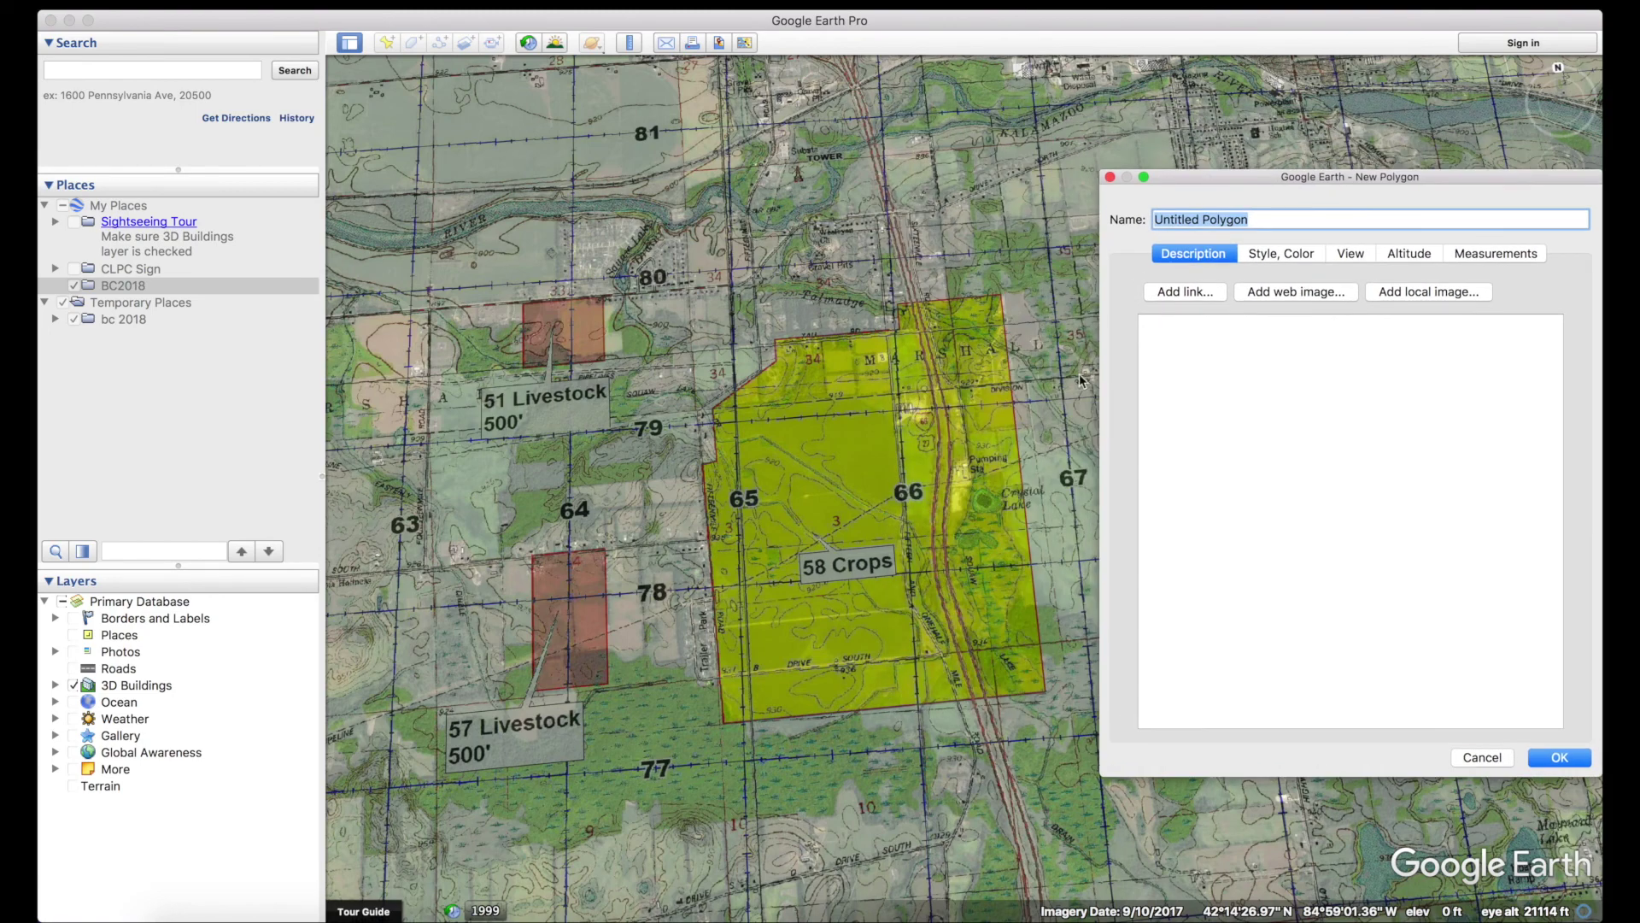
click(724, 725)
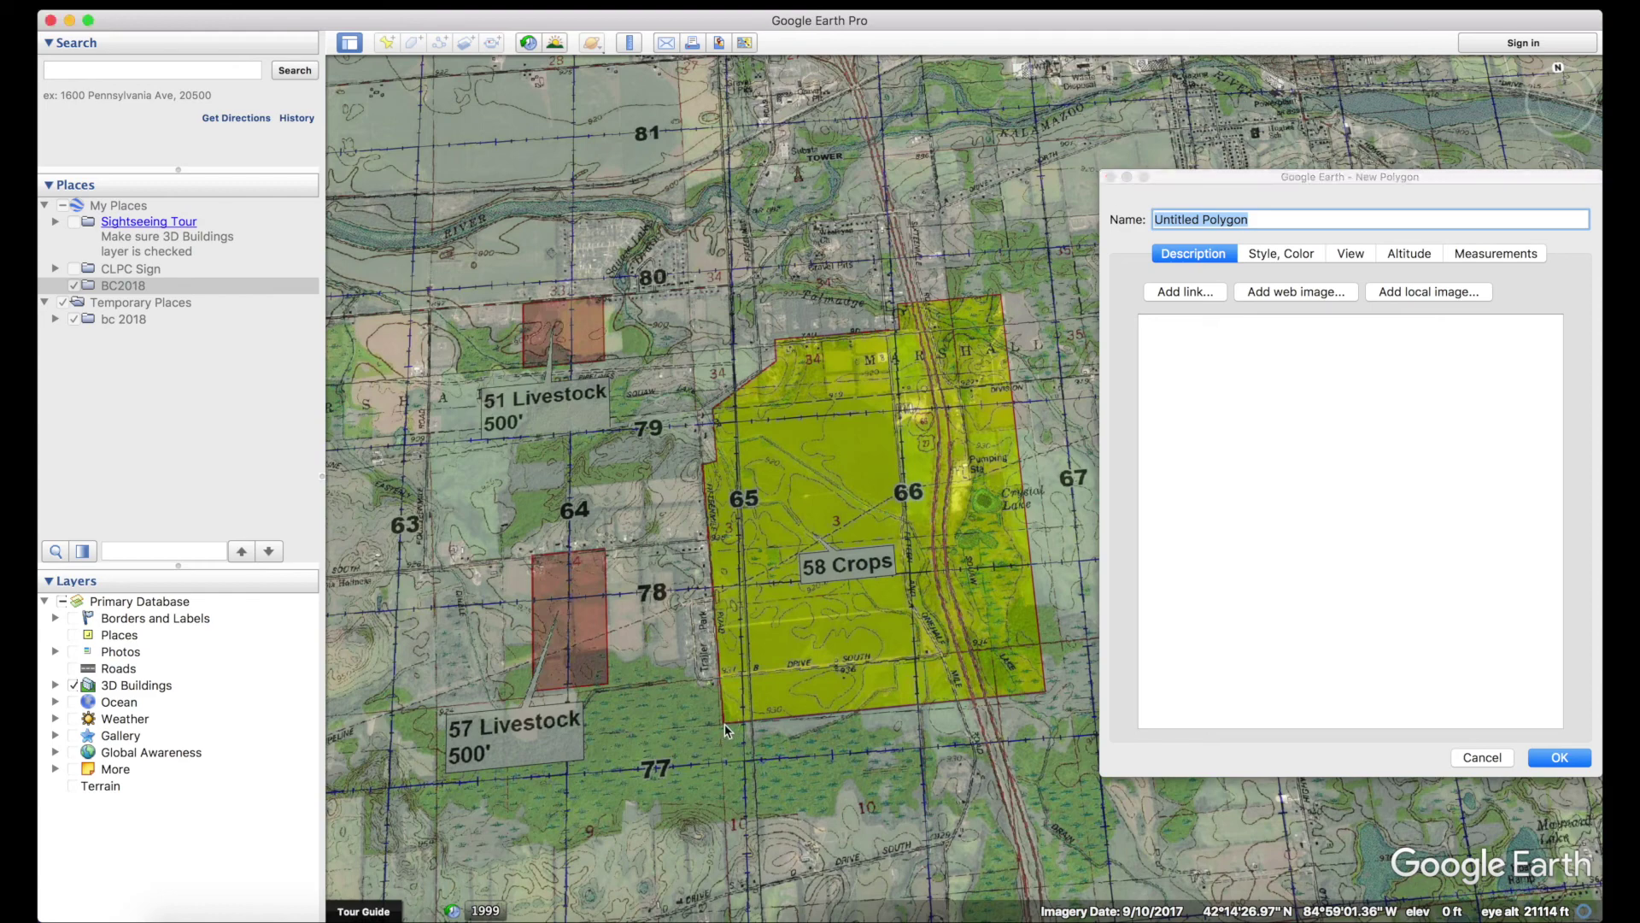
click(702, 467)
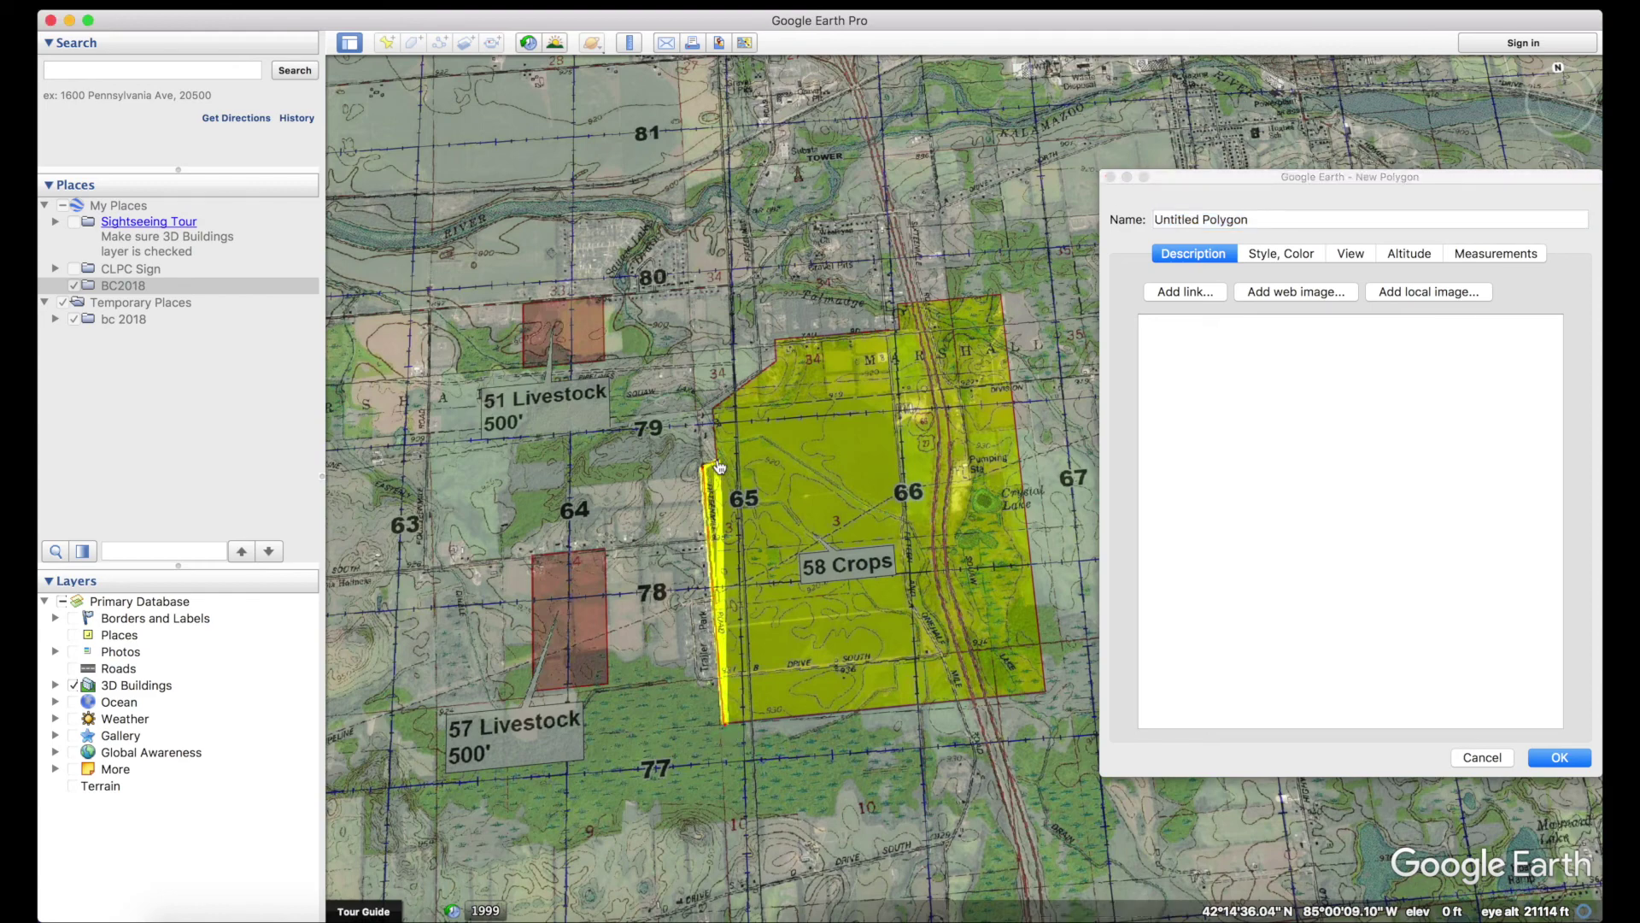
click(716, 411)
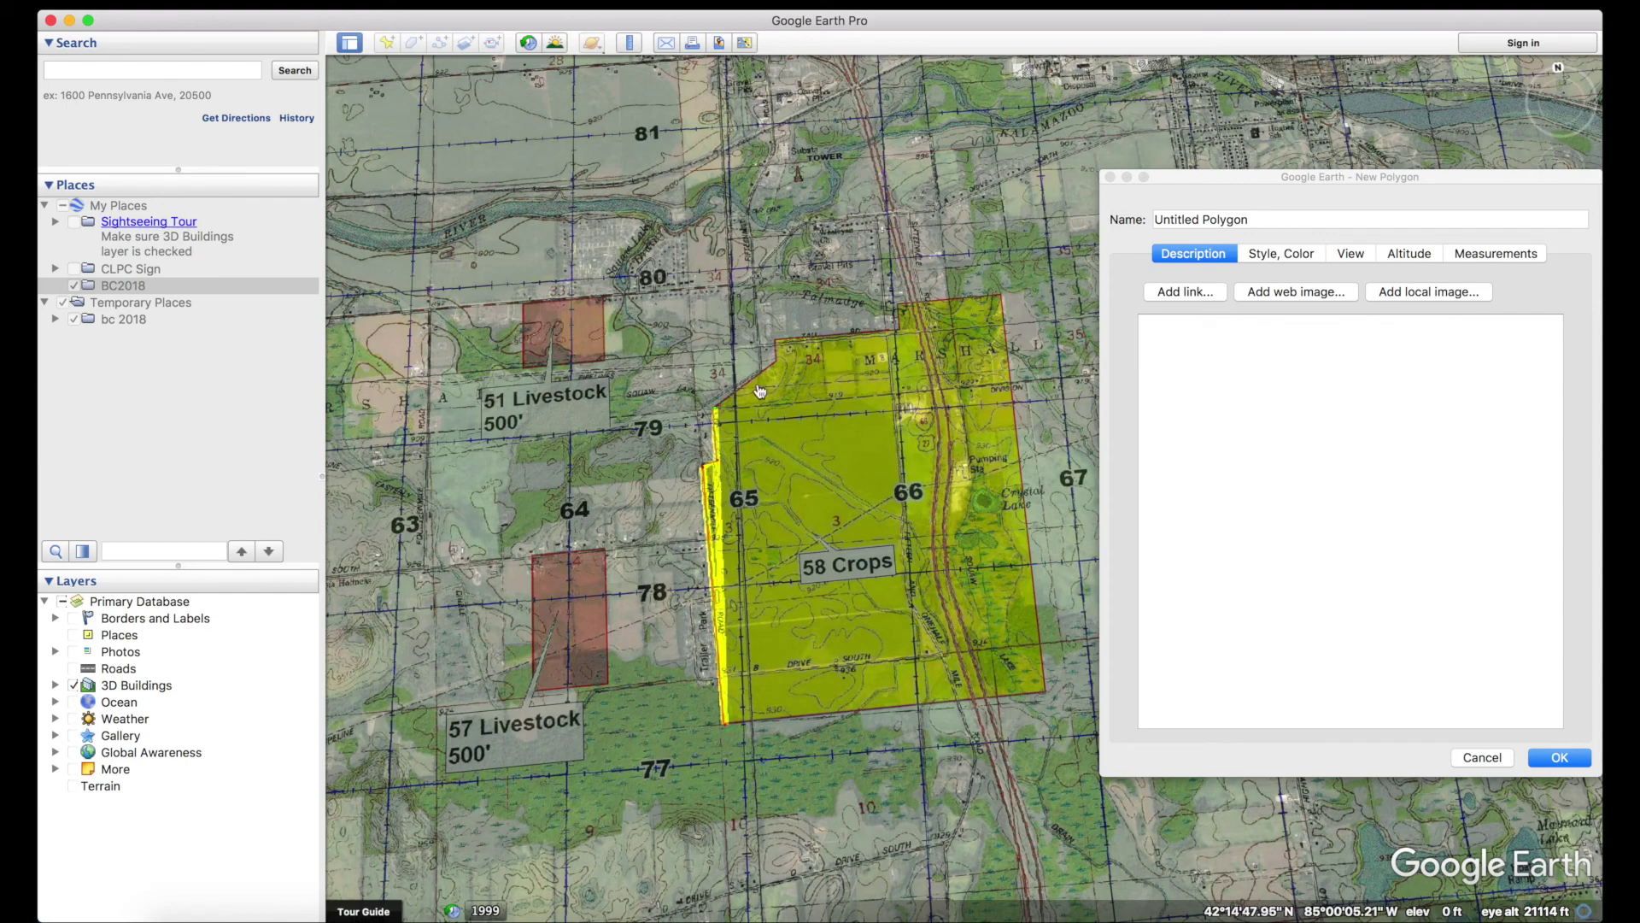
click(779, 365)
click(776, 343)
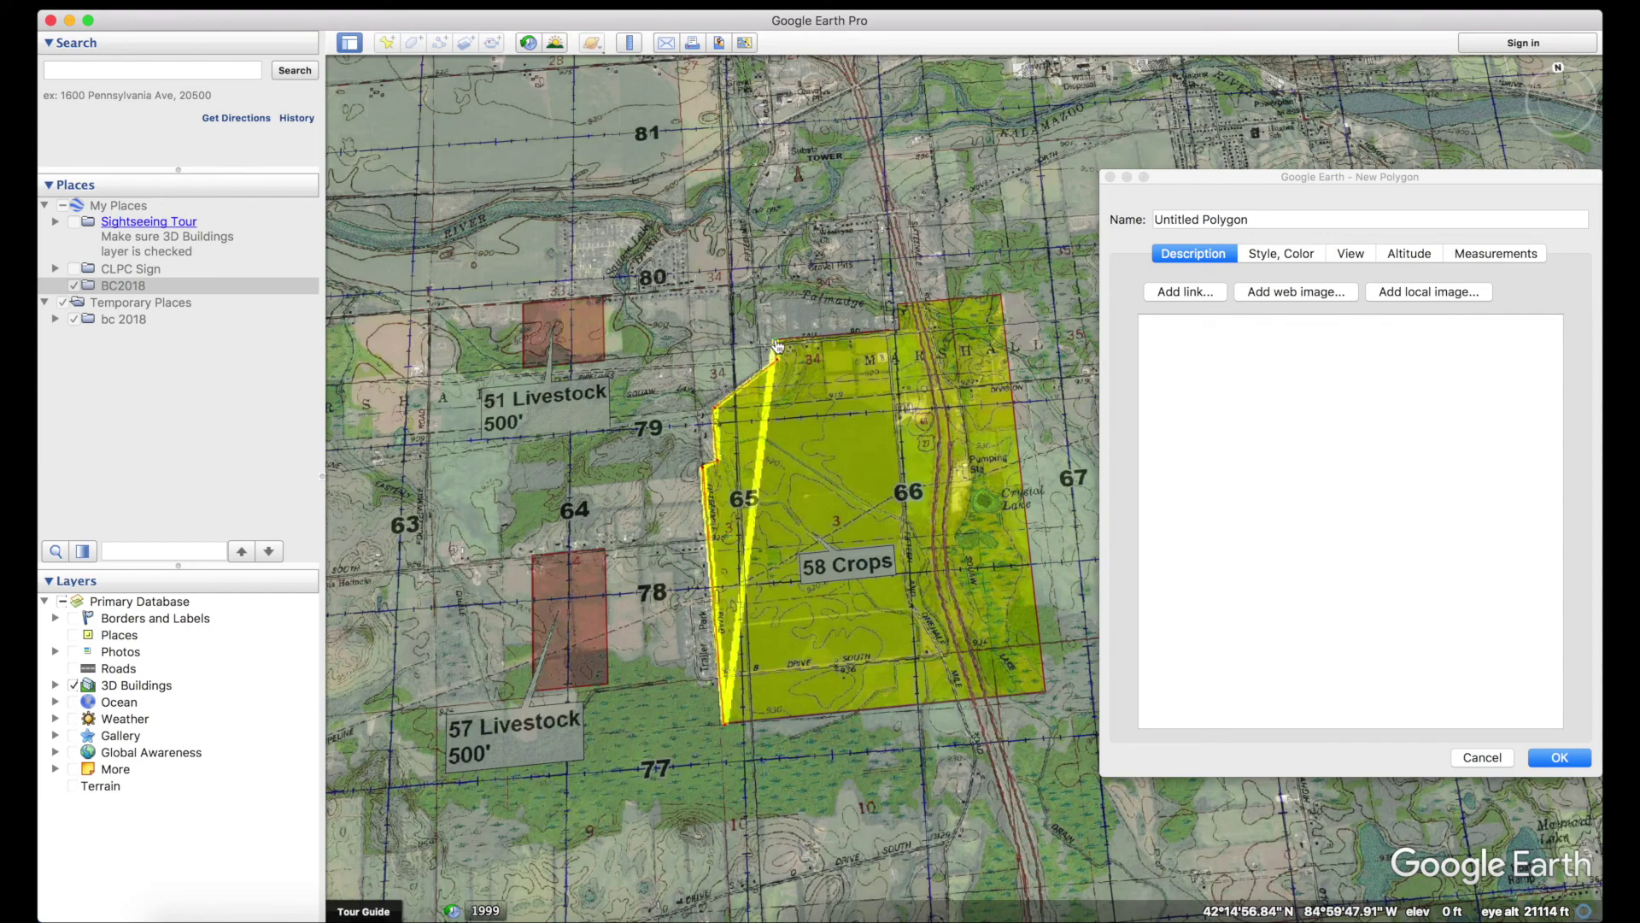
click(901, 335)
click(900, 308)
click(1004, 301)
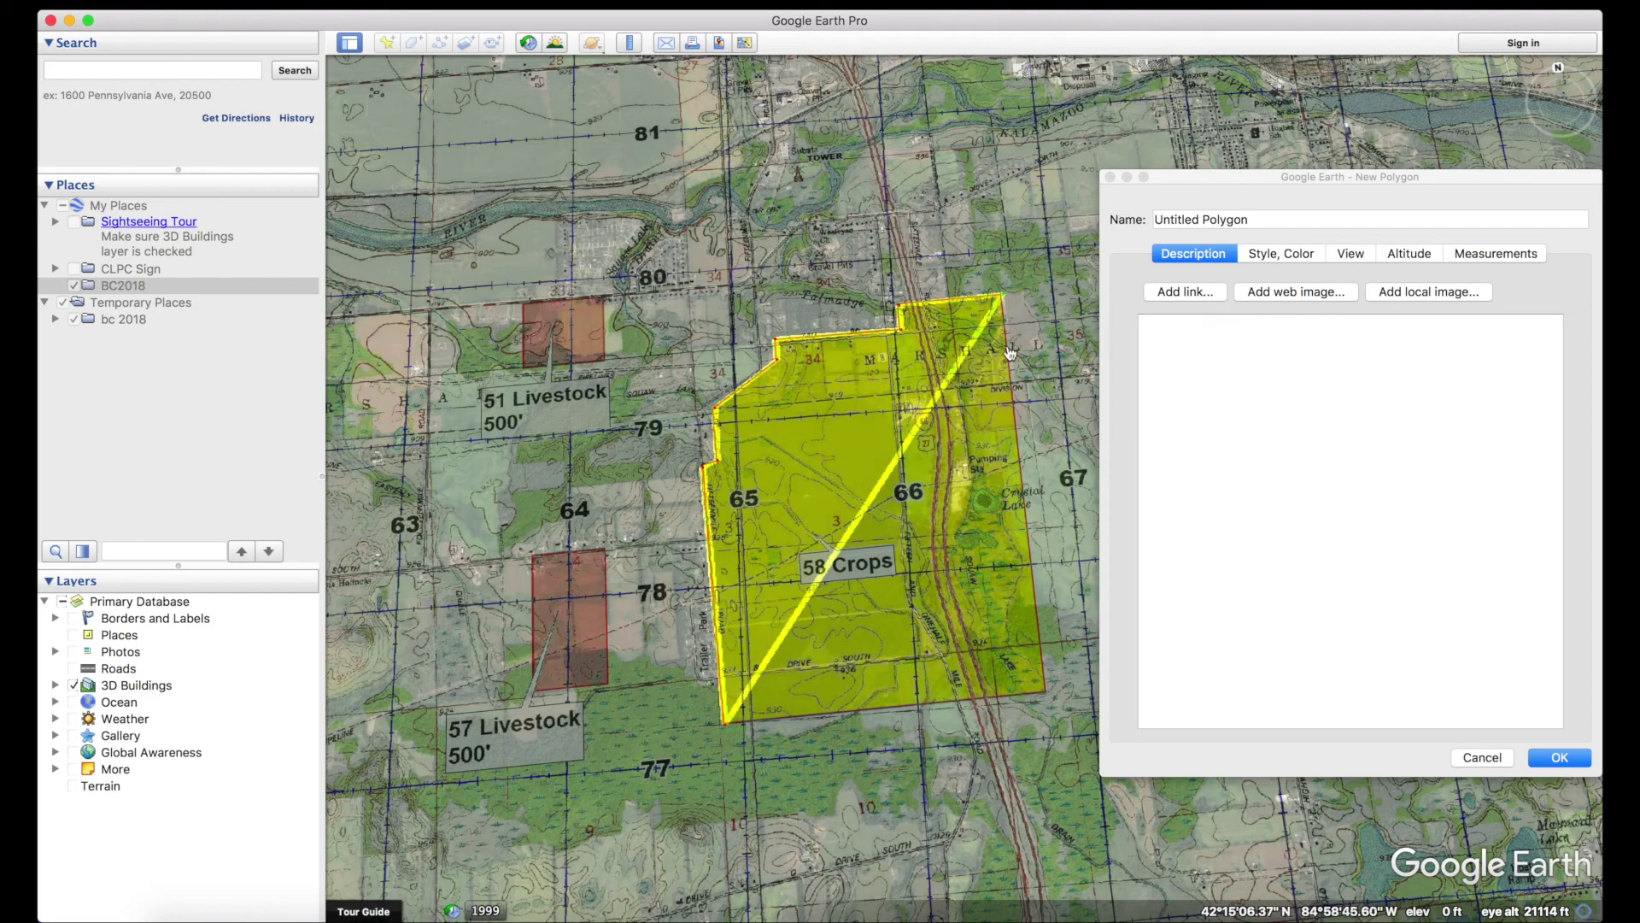
click(1047, 694)
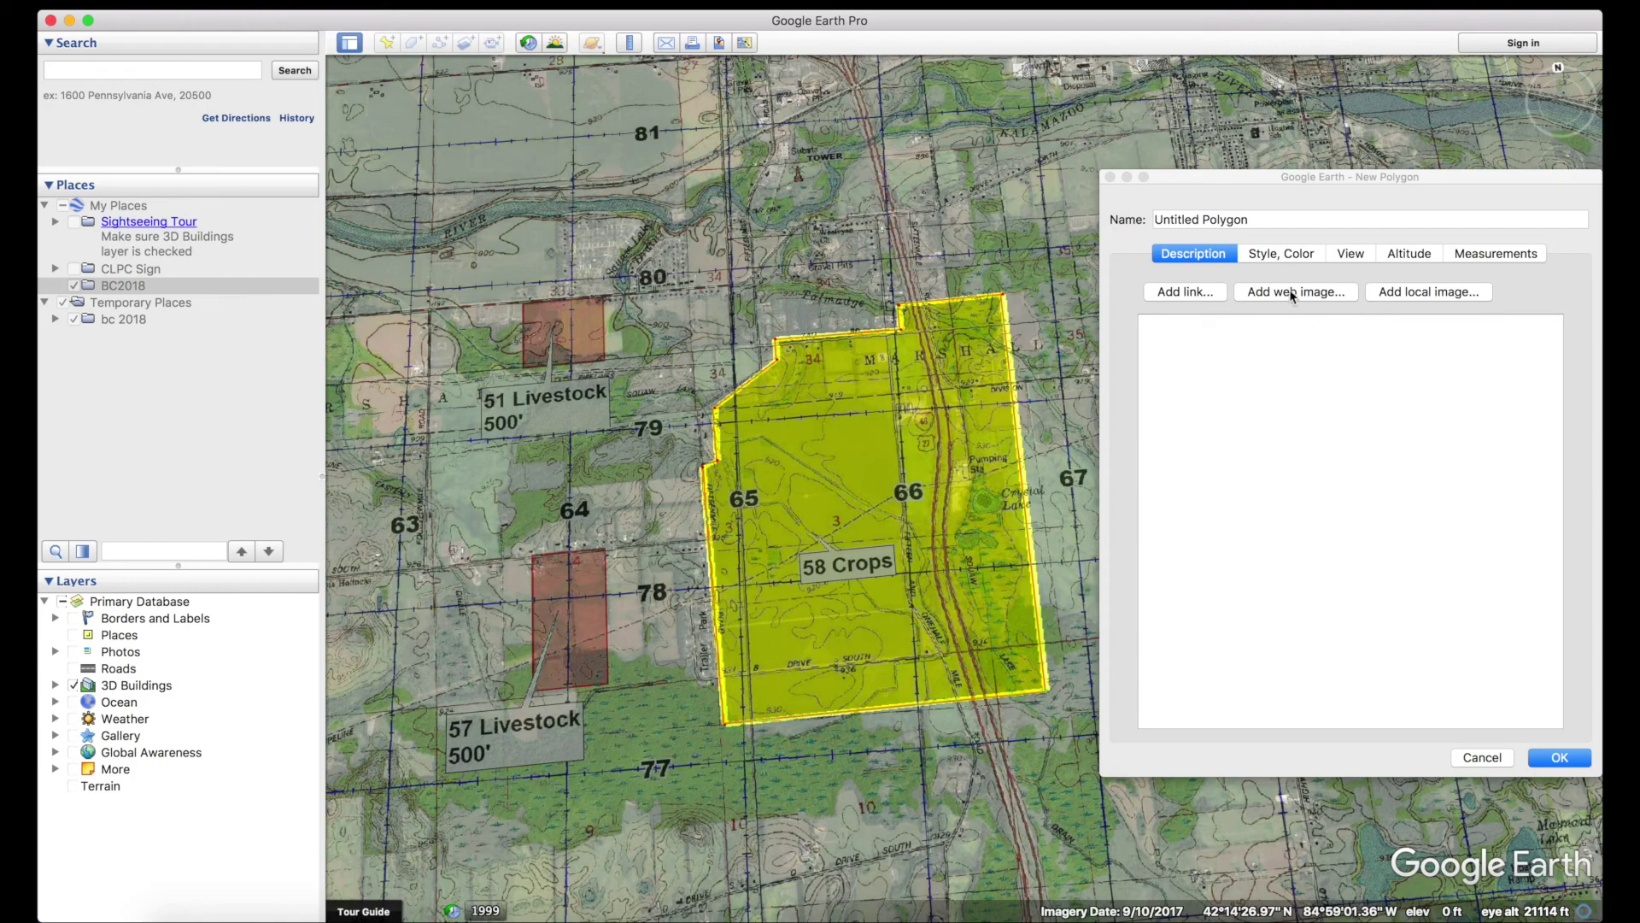
Name the polygon 58 and set its line color to Yellow.
click(1261, 223)
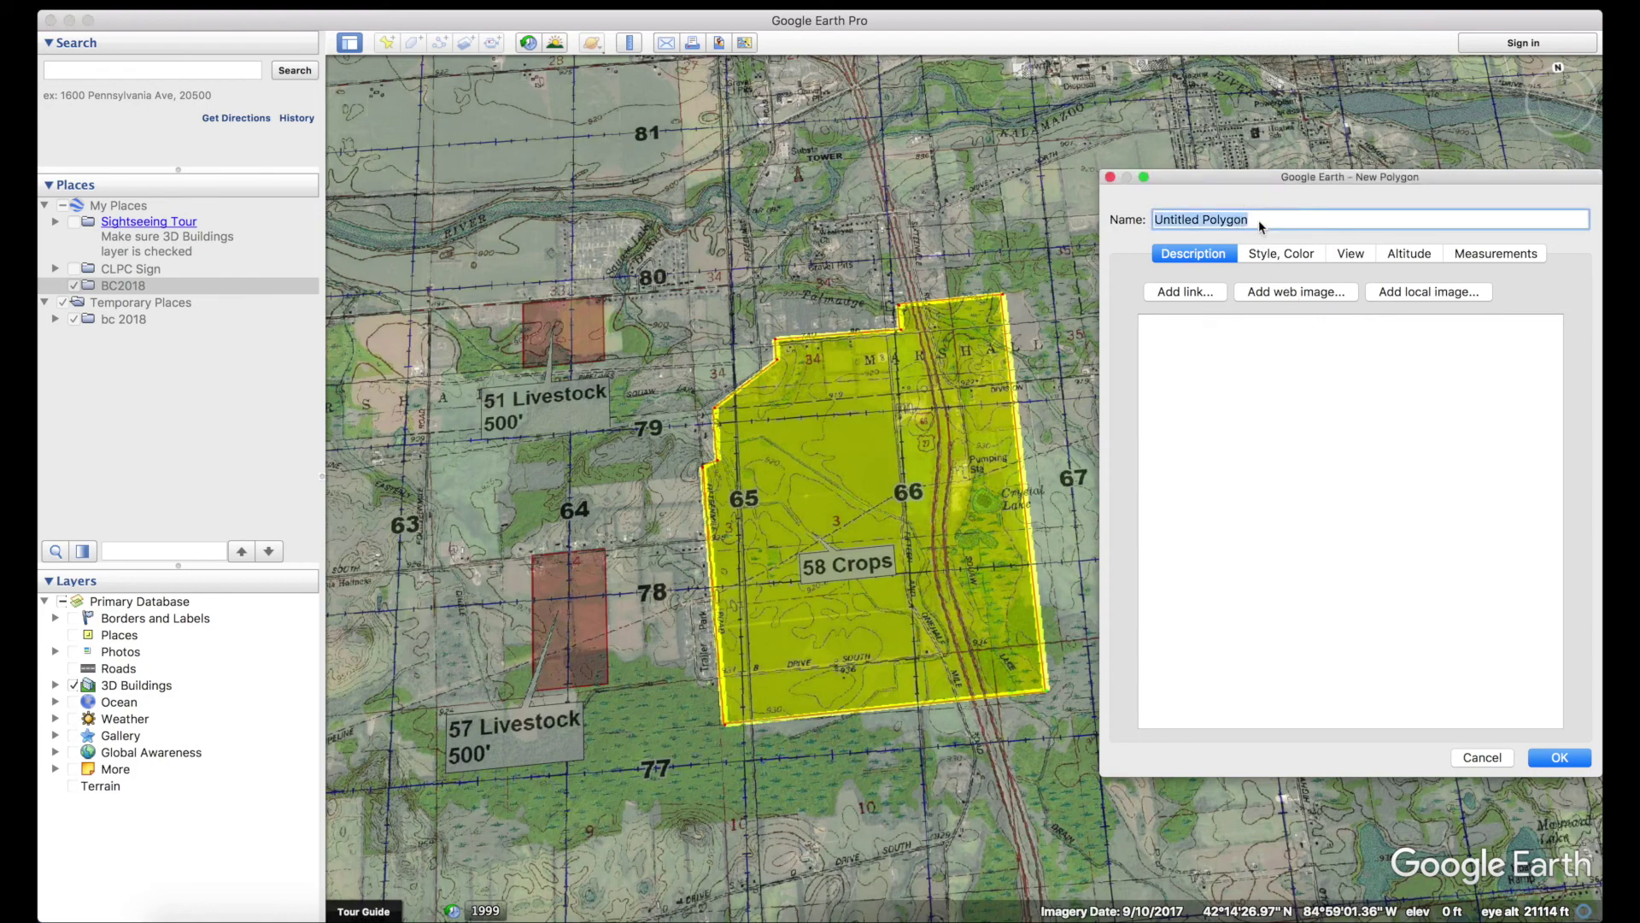
text(58)
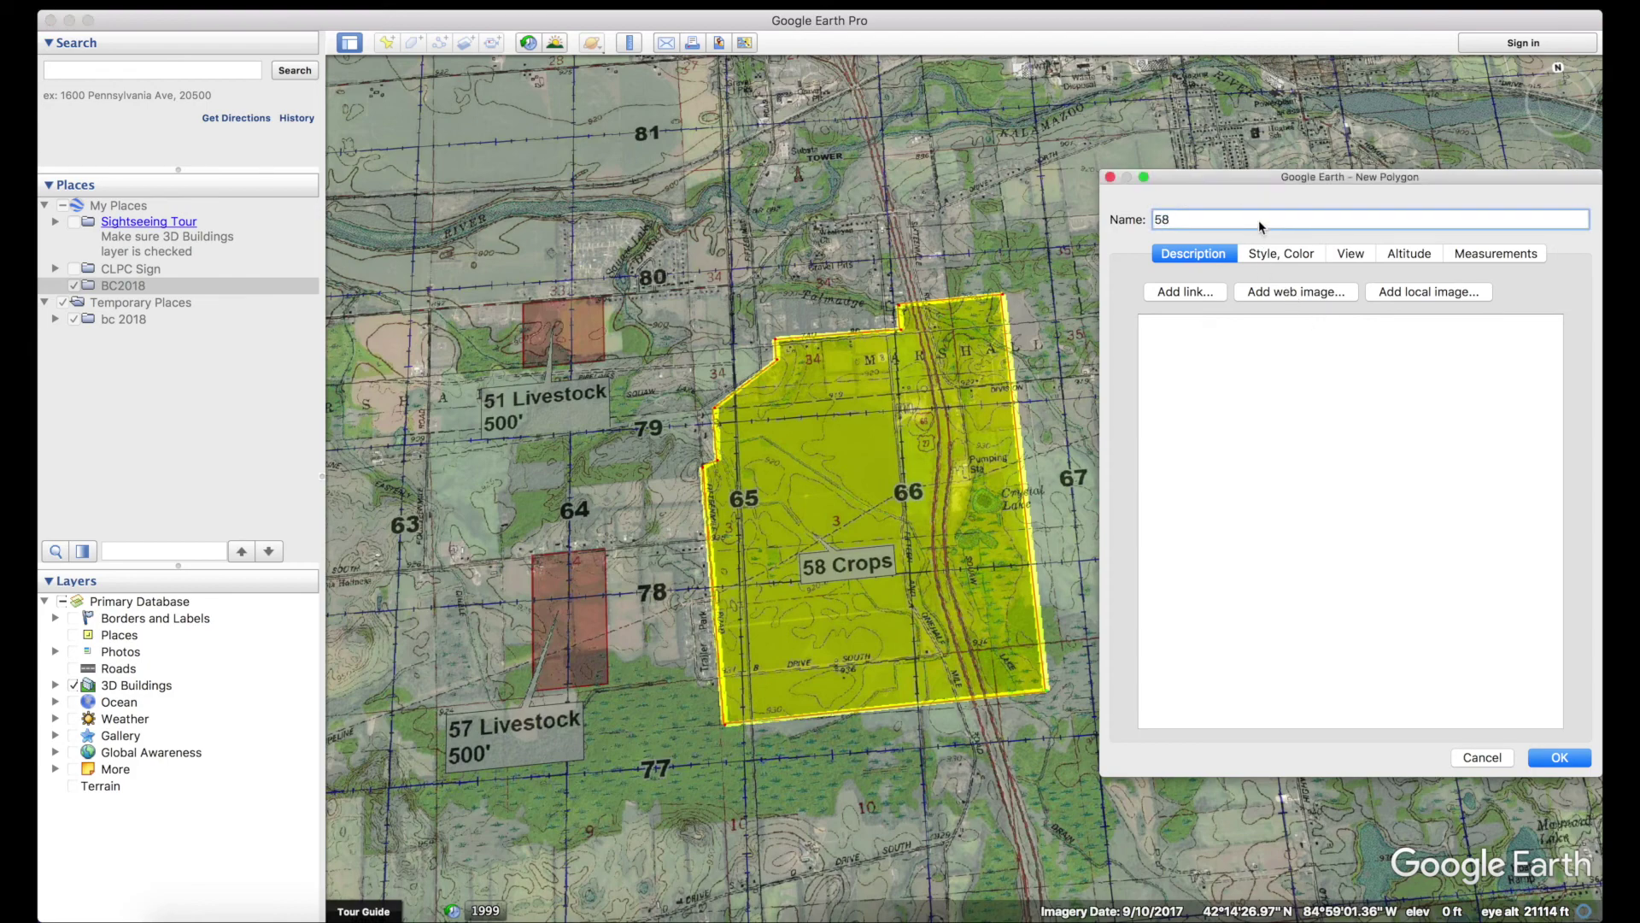
click(1262, 253)
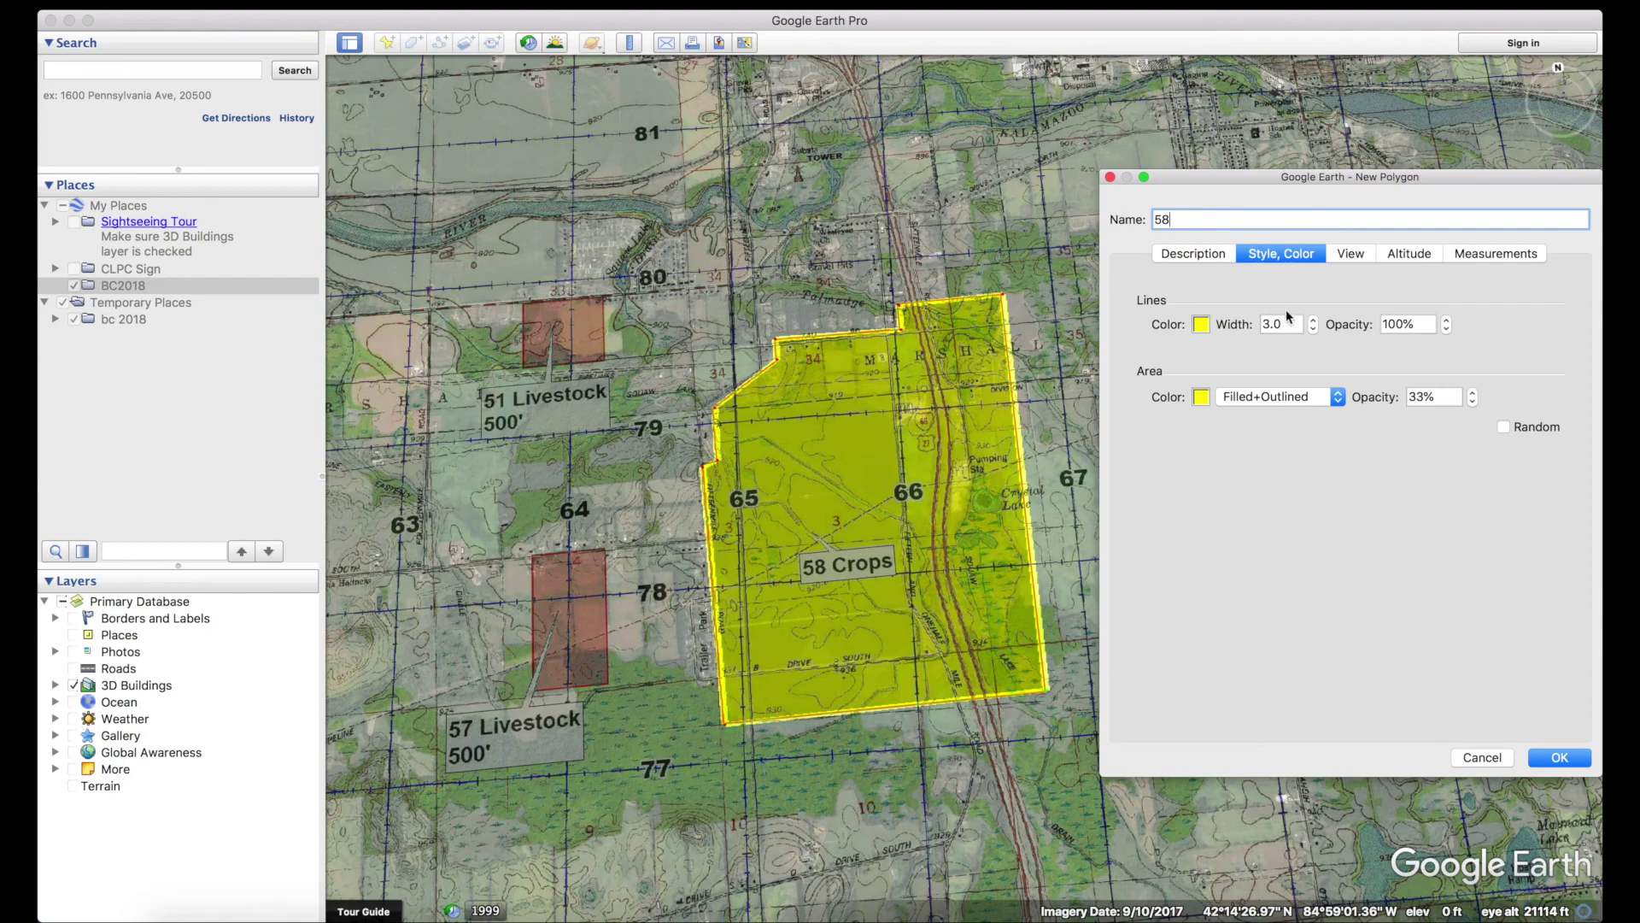
click(1201, 328)
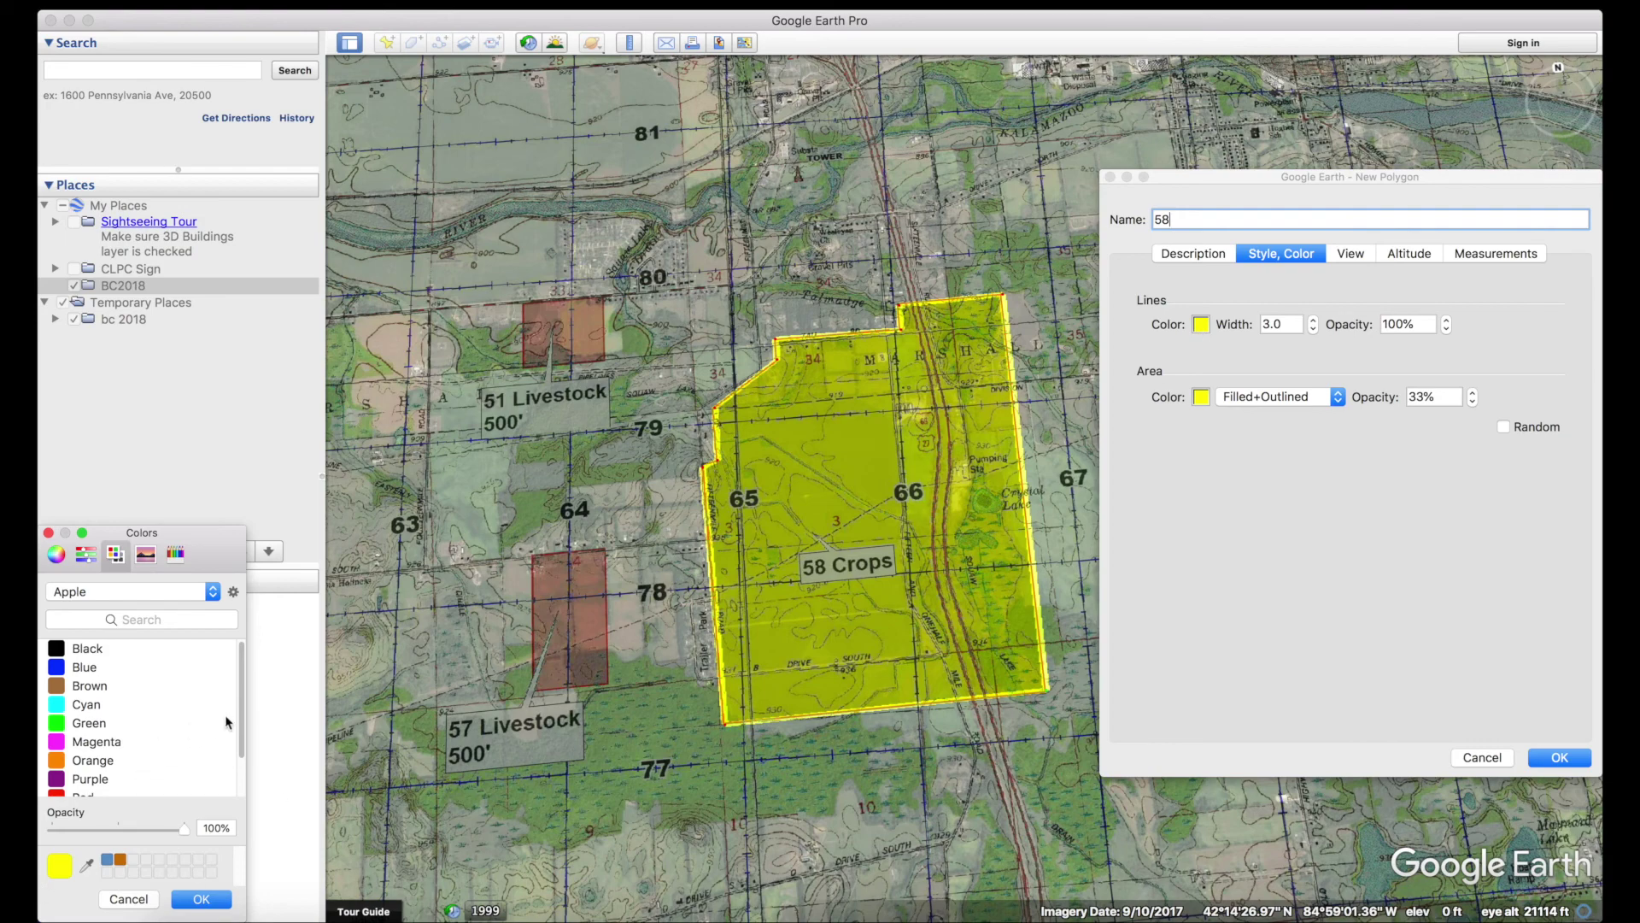
drag(241, 715, 242, 732)
click(112, 775)
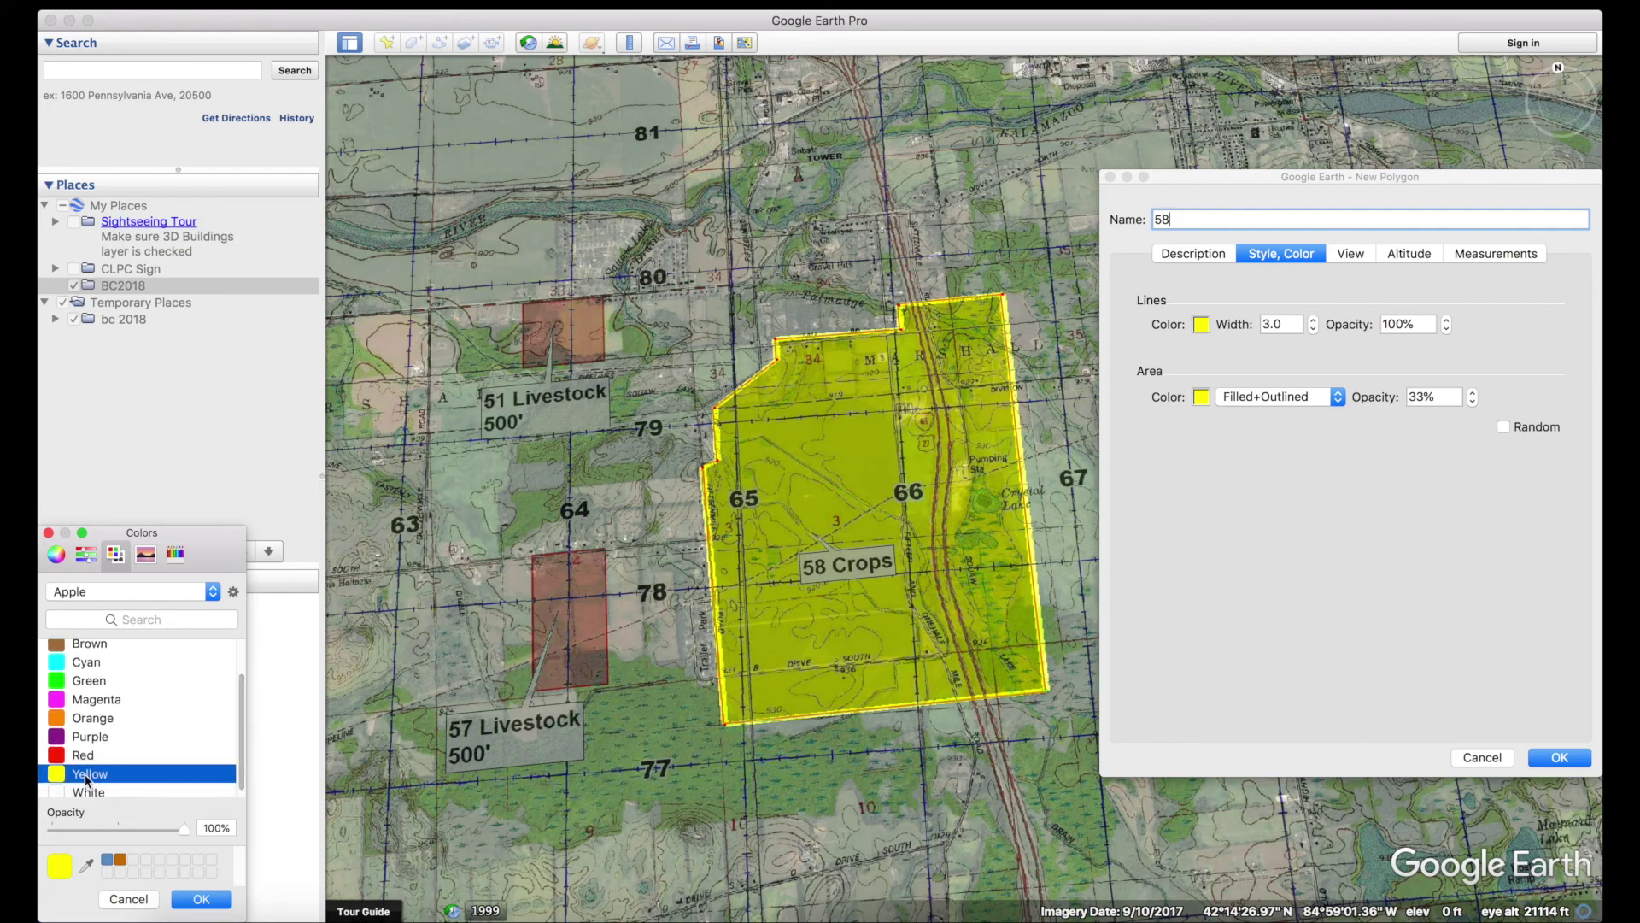
click(200, 899)
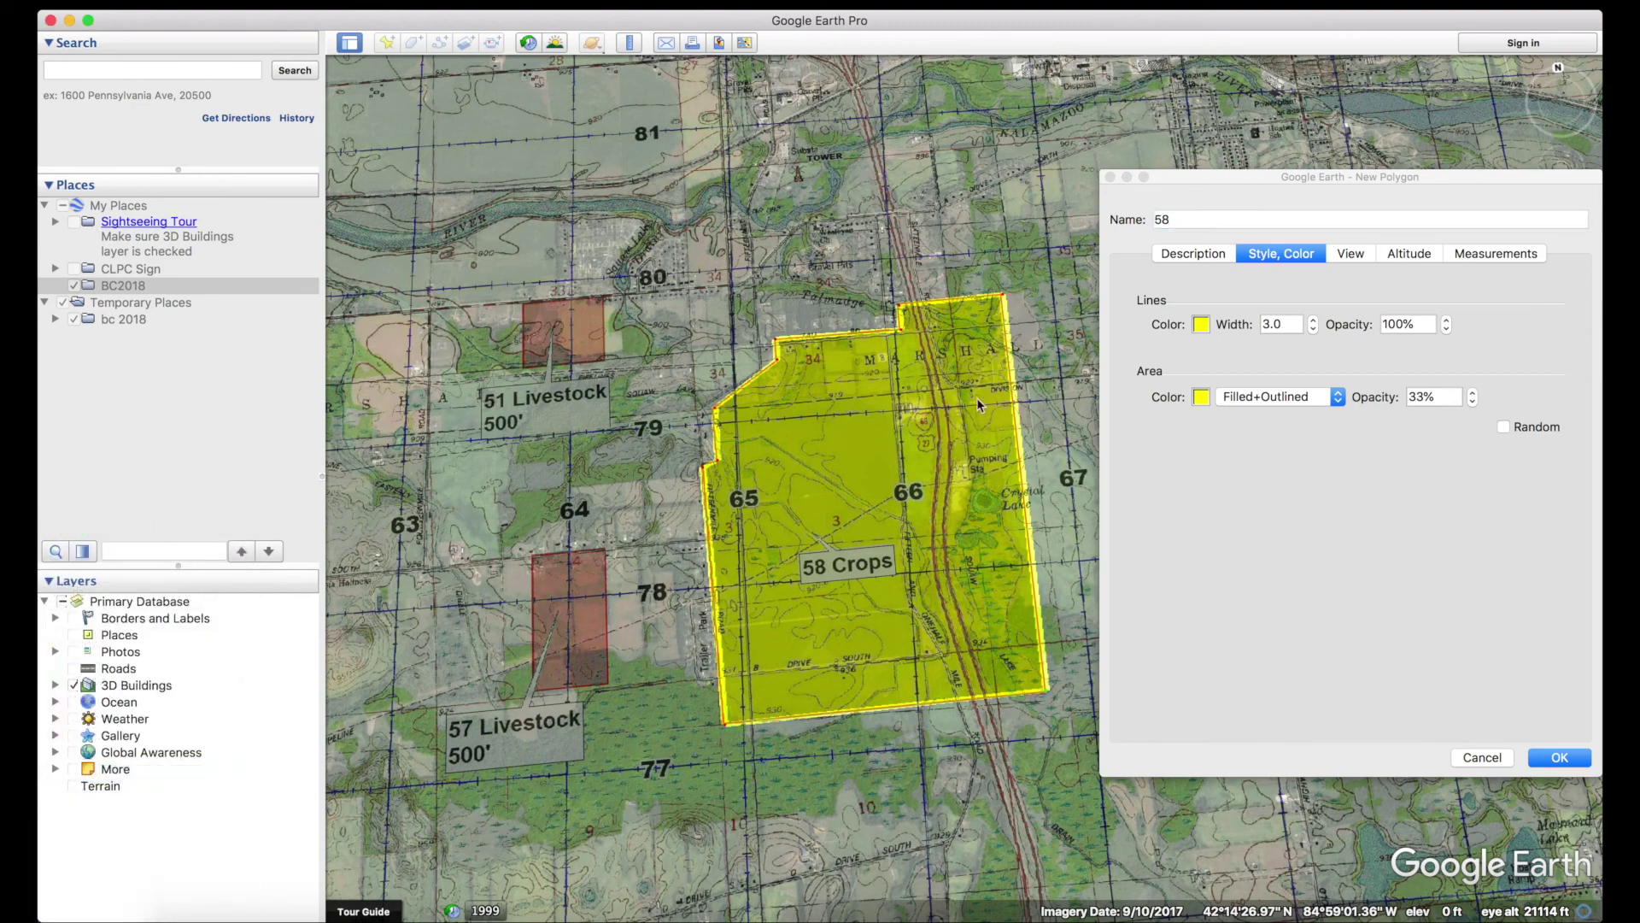
Keep the polygon's line width at 3.0 and area opacity at 33%, and save it in the BC2018 folder.
click(1270, 325)
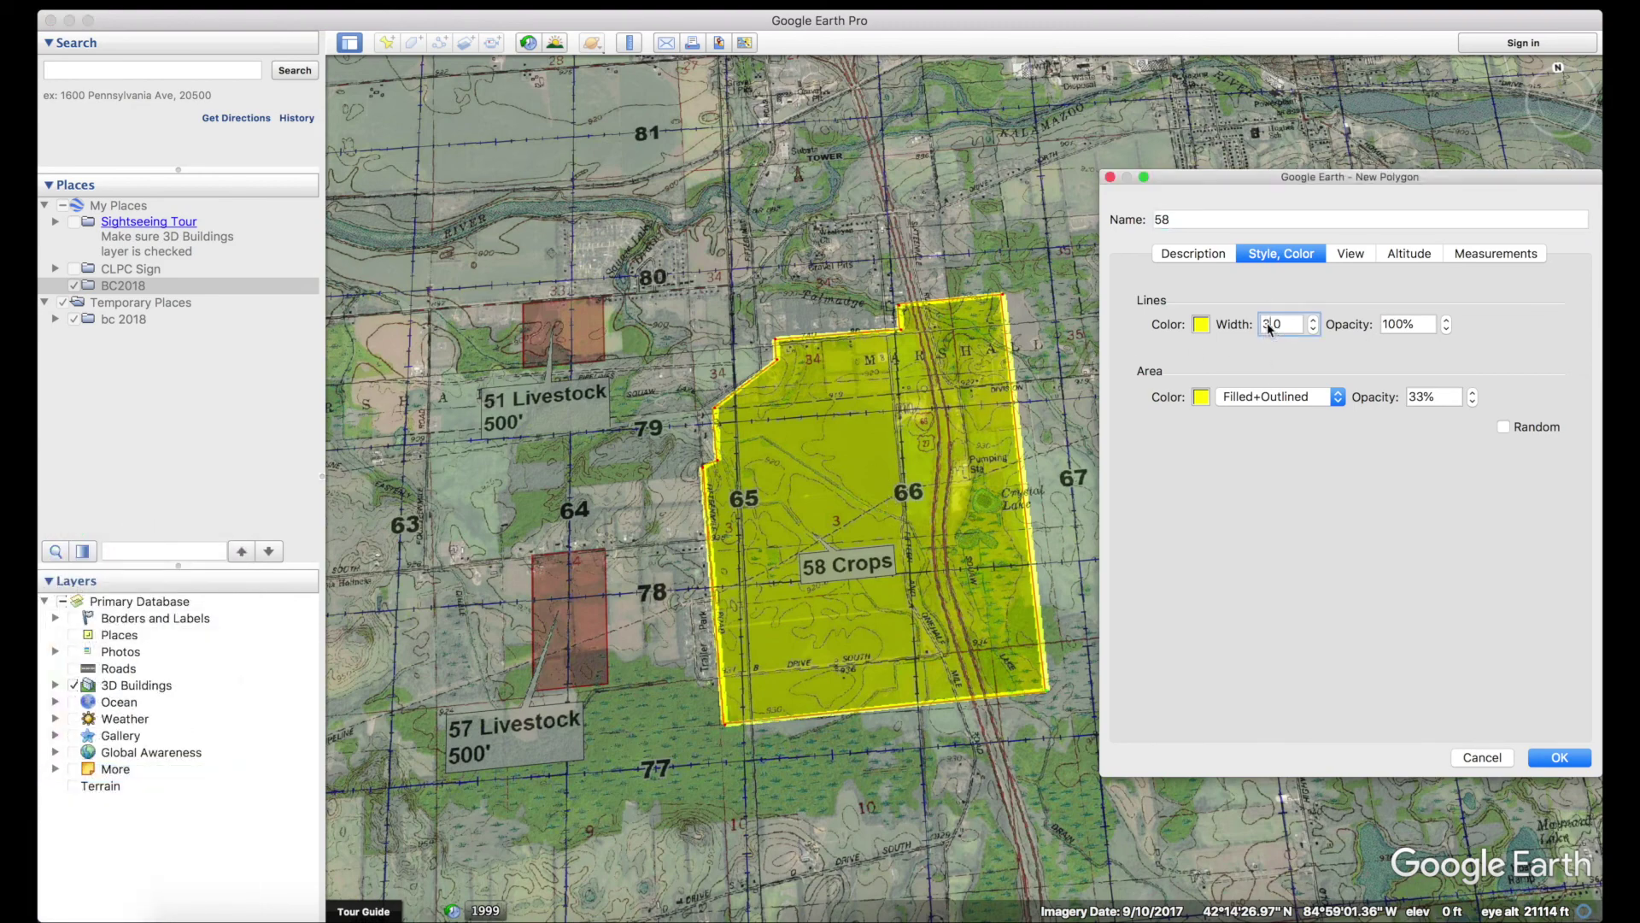
drag(1270, 324, 1264, 324)
double_click(1422, 396)
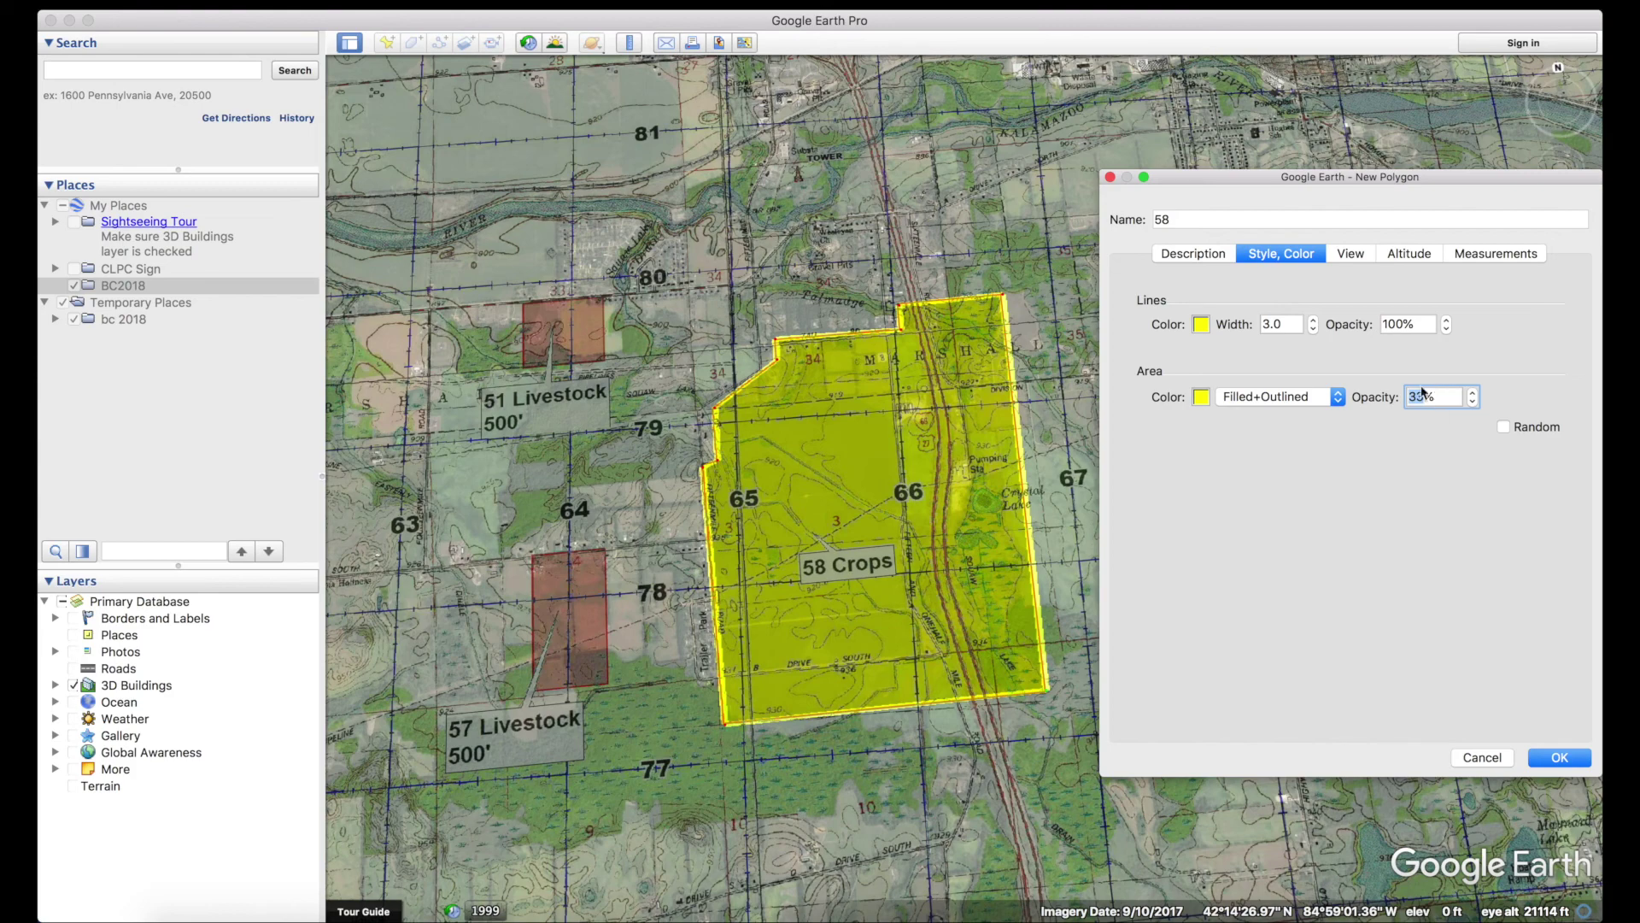
click(1557, 758)
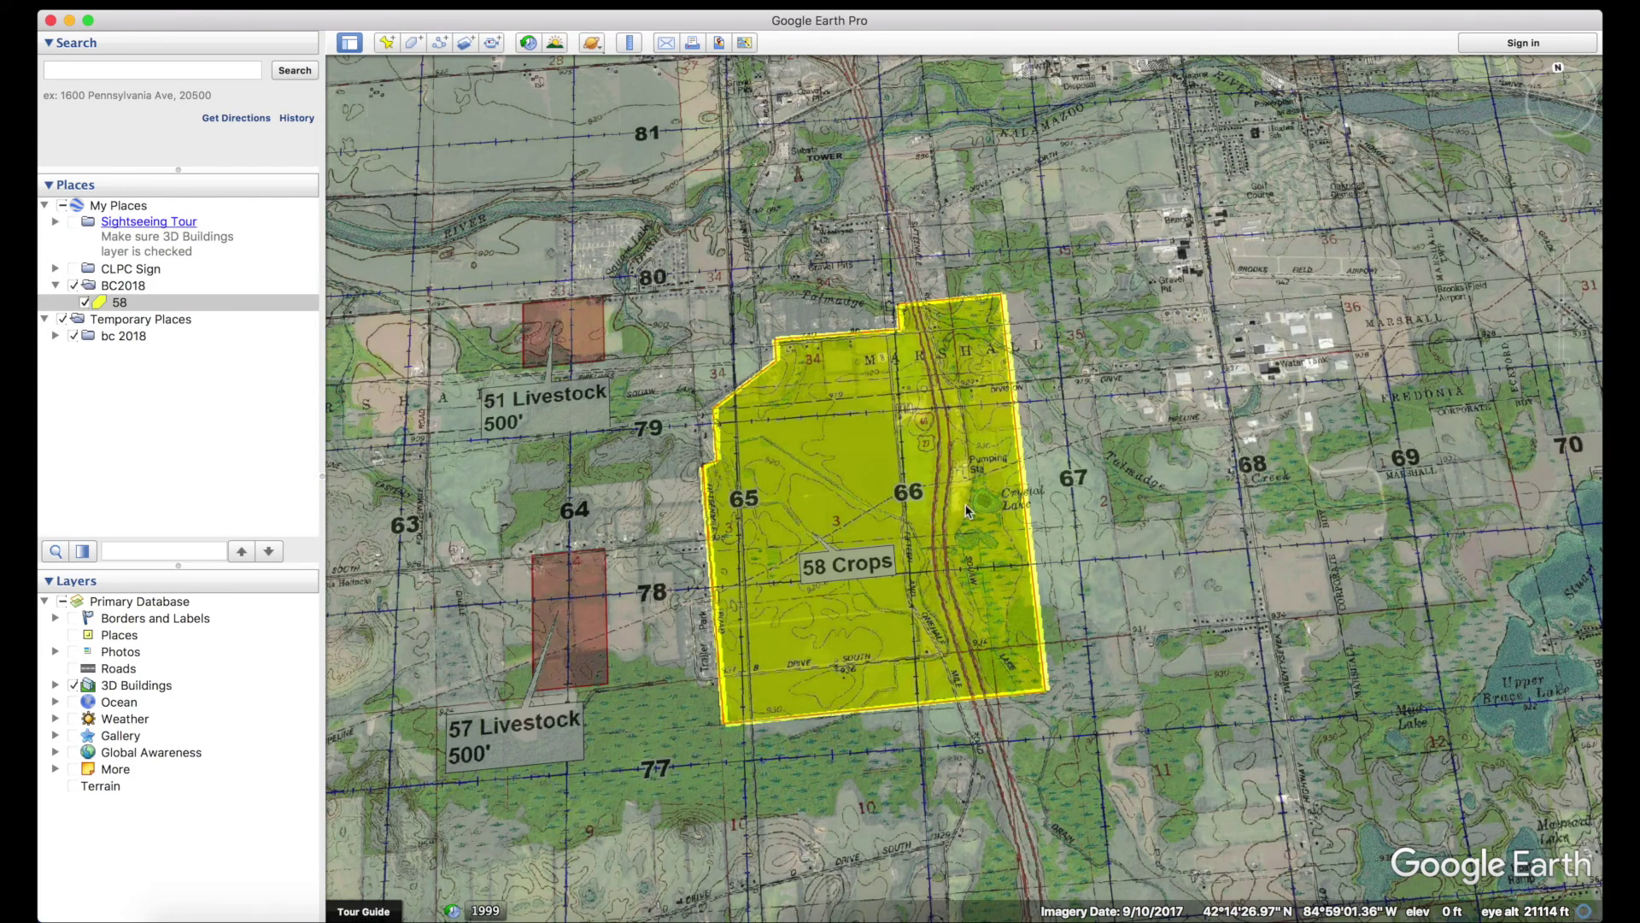
Start a new polygon on the 56 Crops zone, tracing its western edge and its northern boundary around the notch below 44 Livestock.
drag(628, 342, 821, 513)
scroll(715, 425, up, 5)
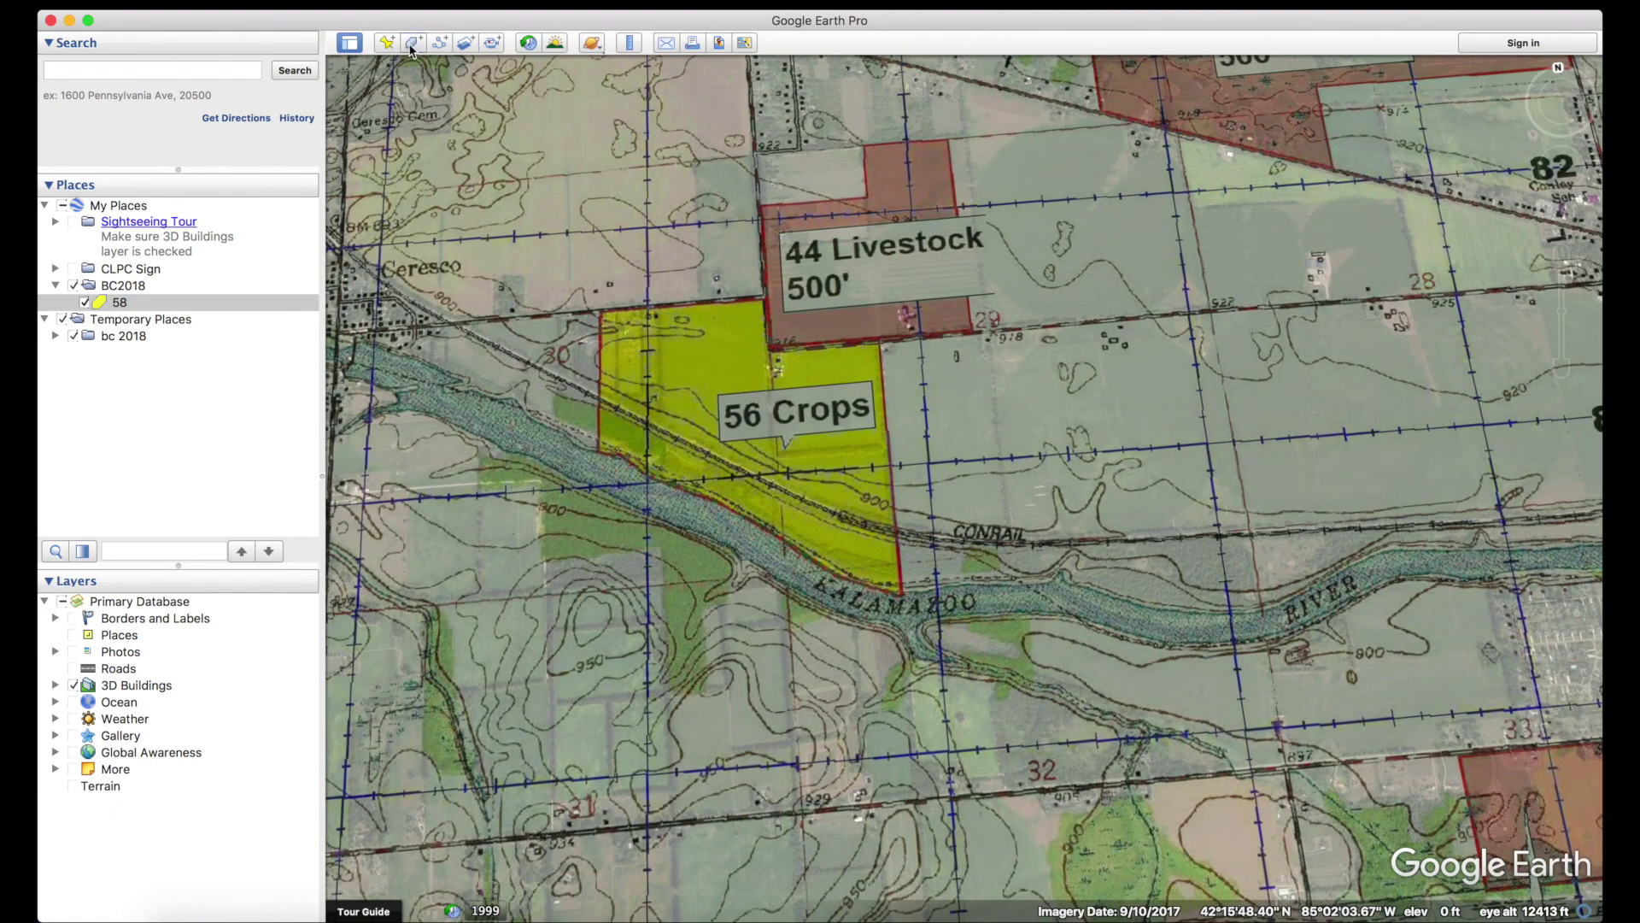
click(414, 44)
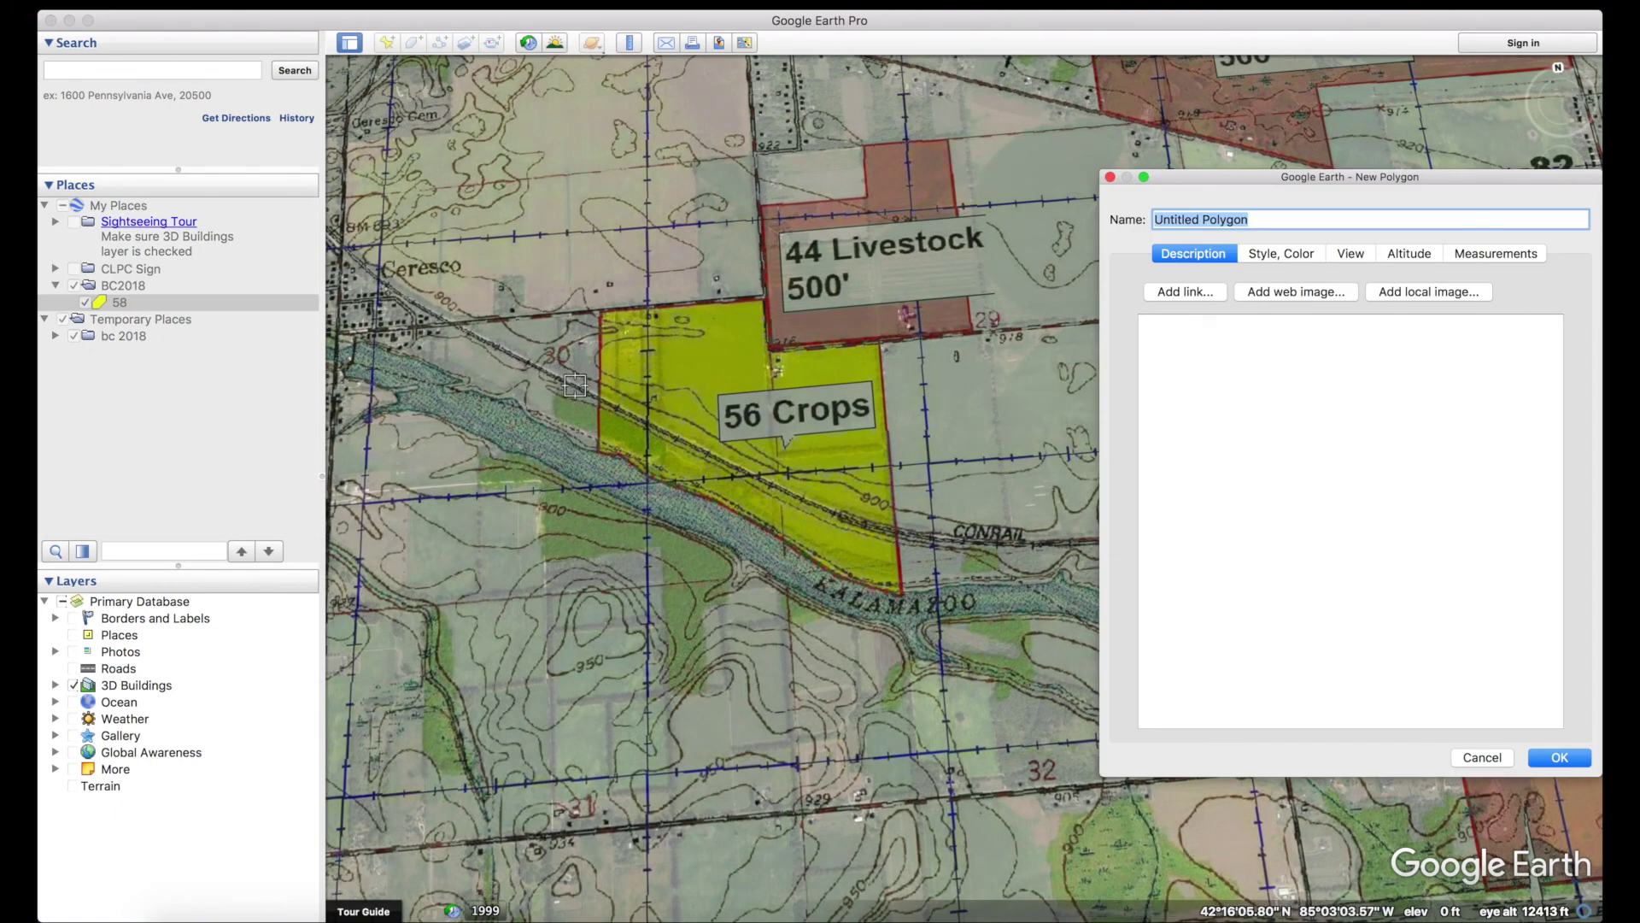
click(596, 452)
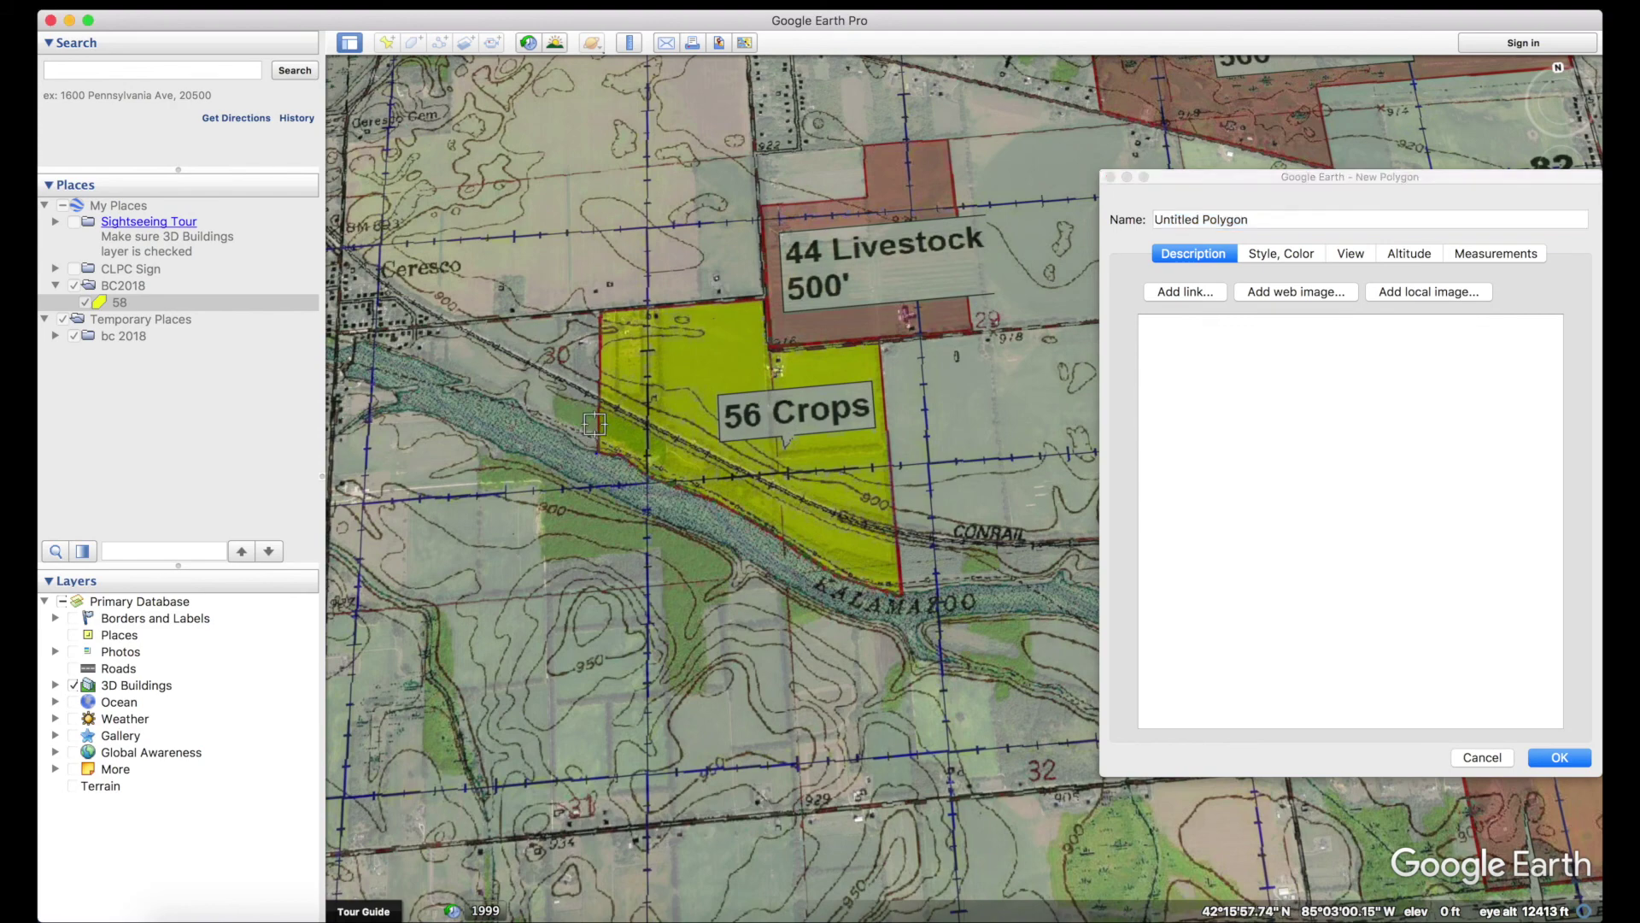
click(598, 314)
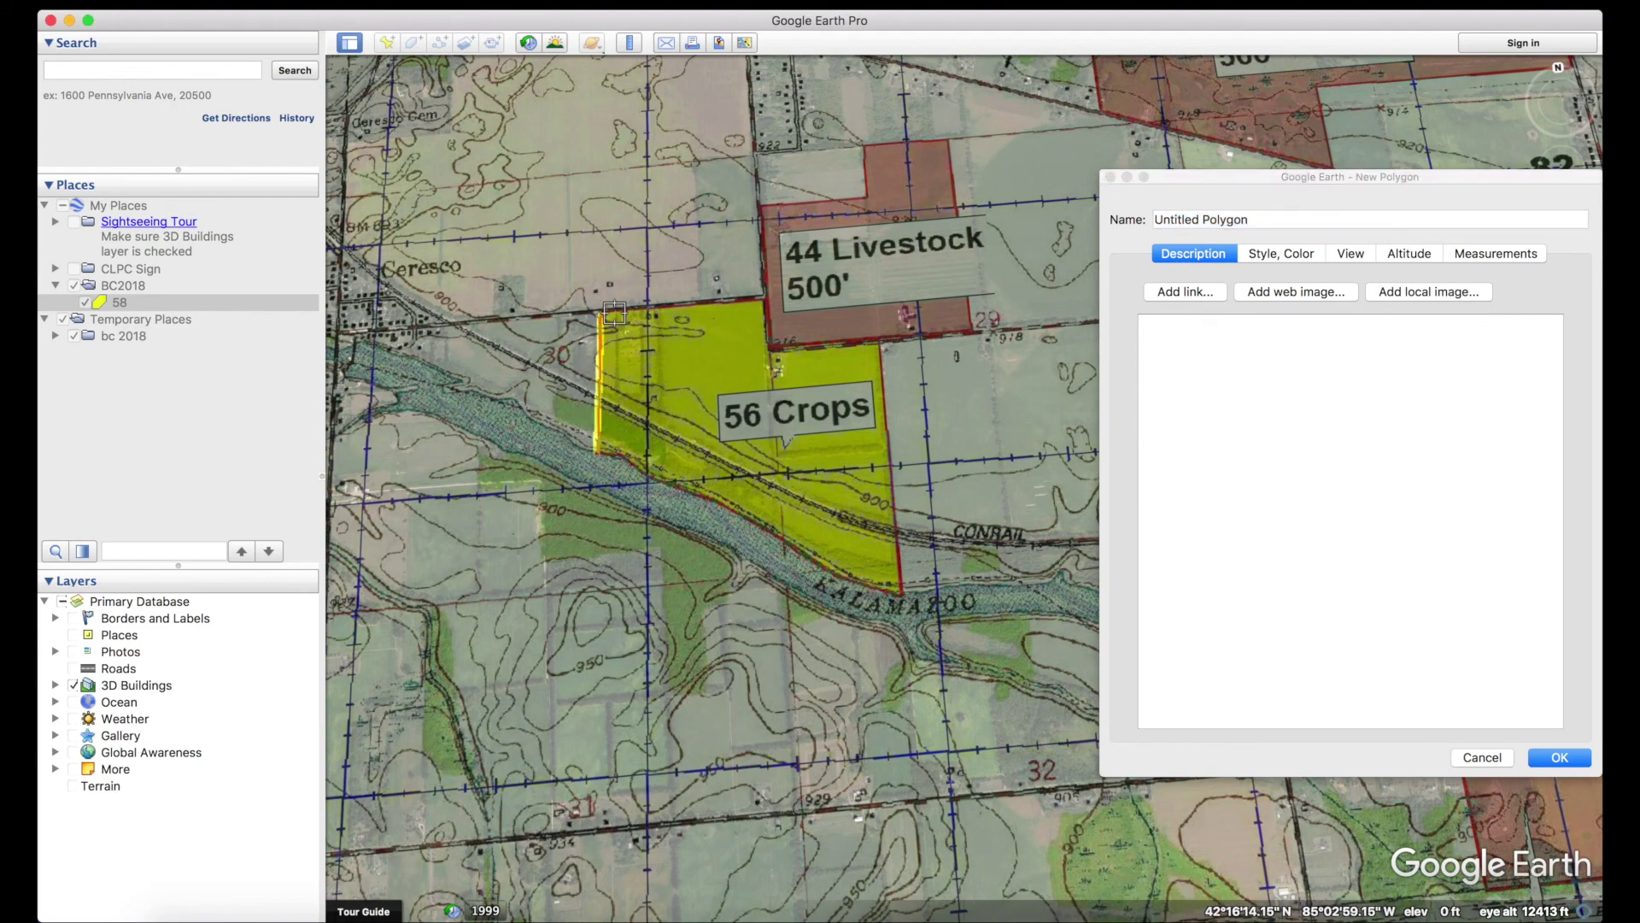
click(763, 301)
click(774, 351)
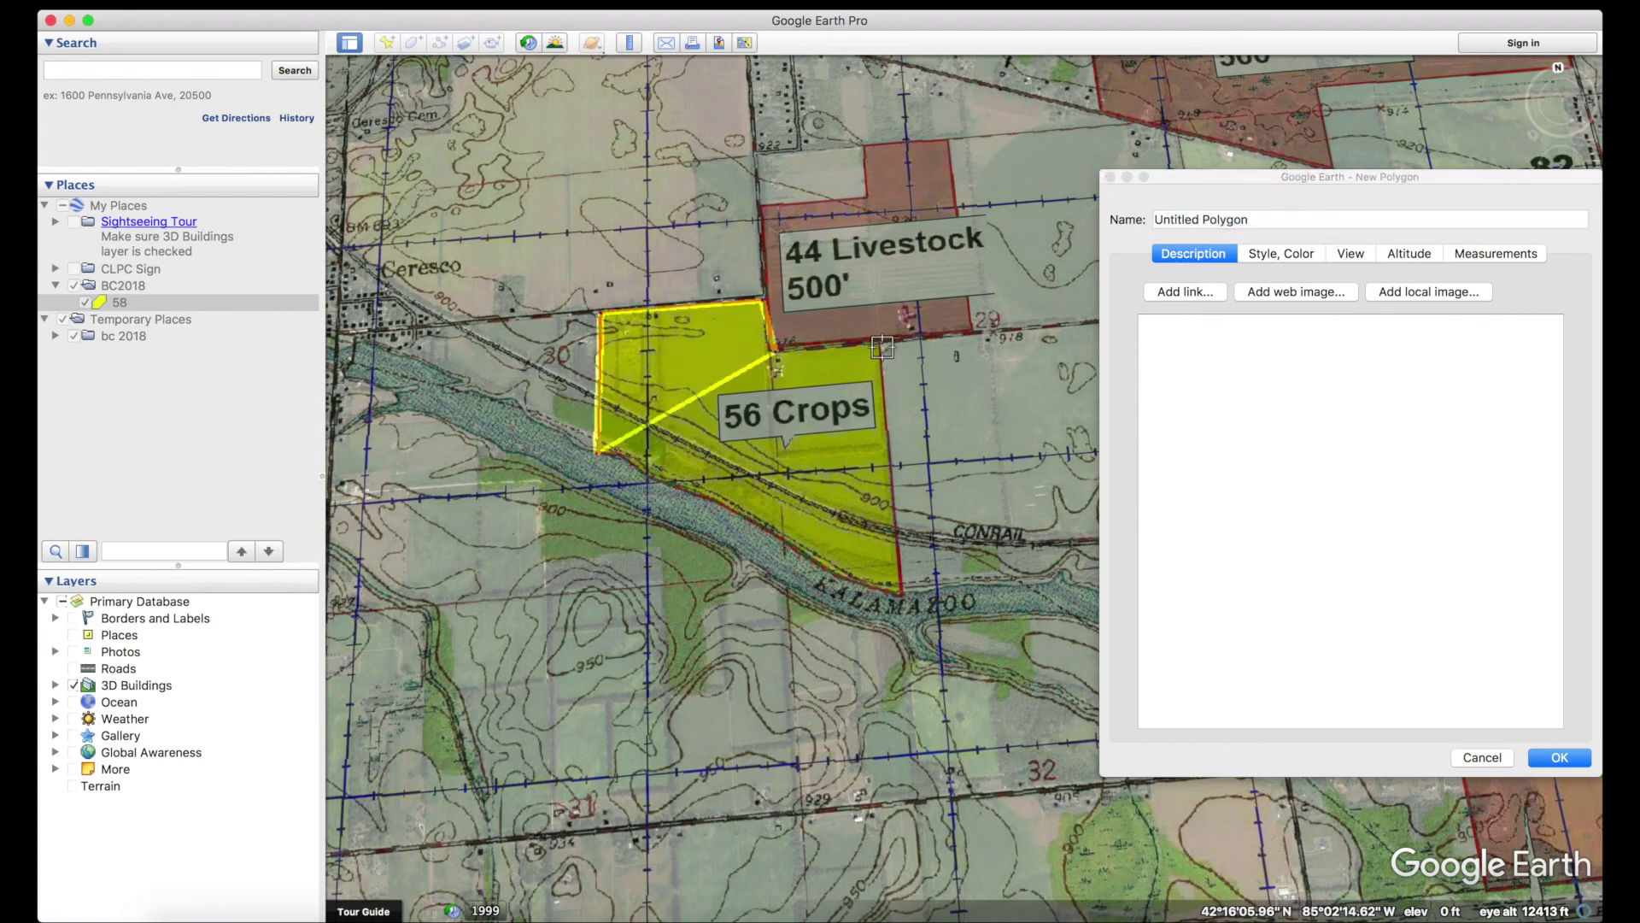
click(880, 345)
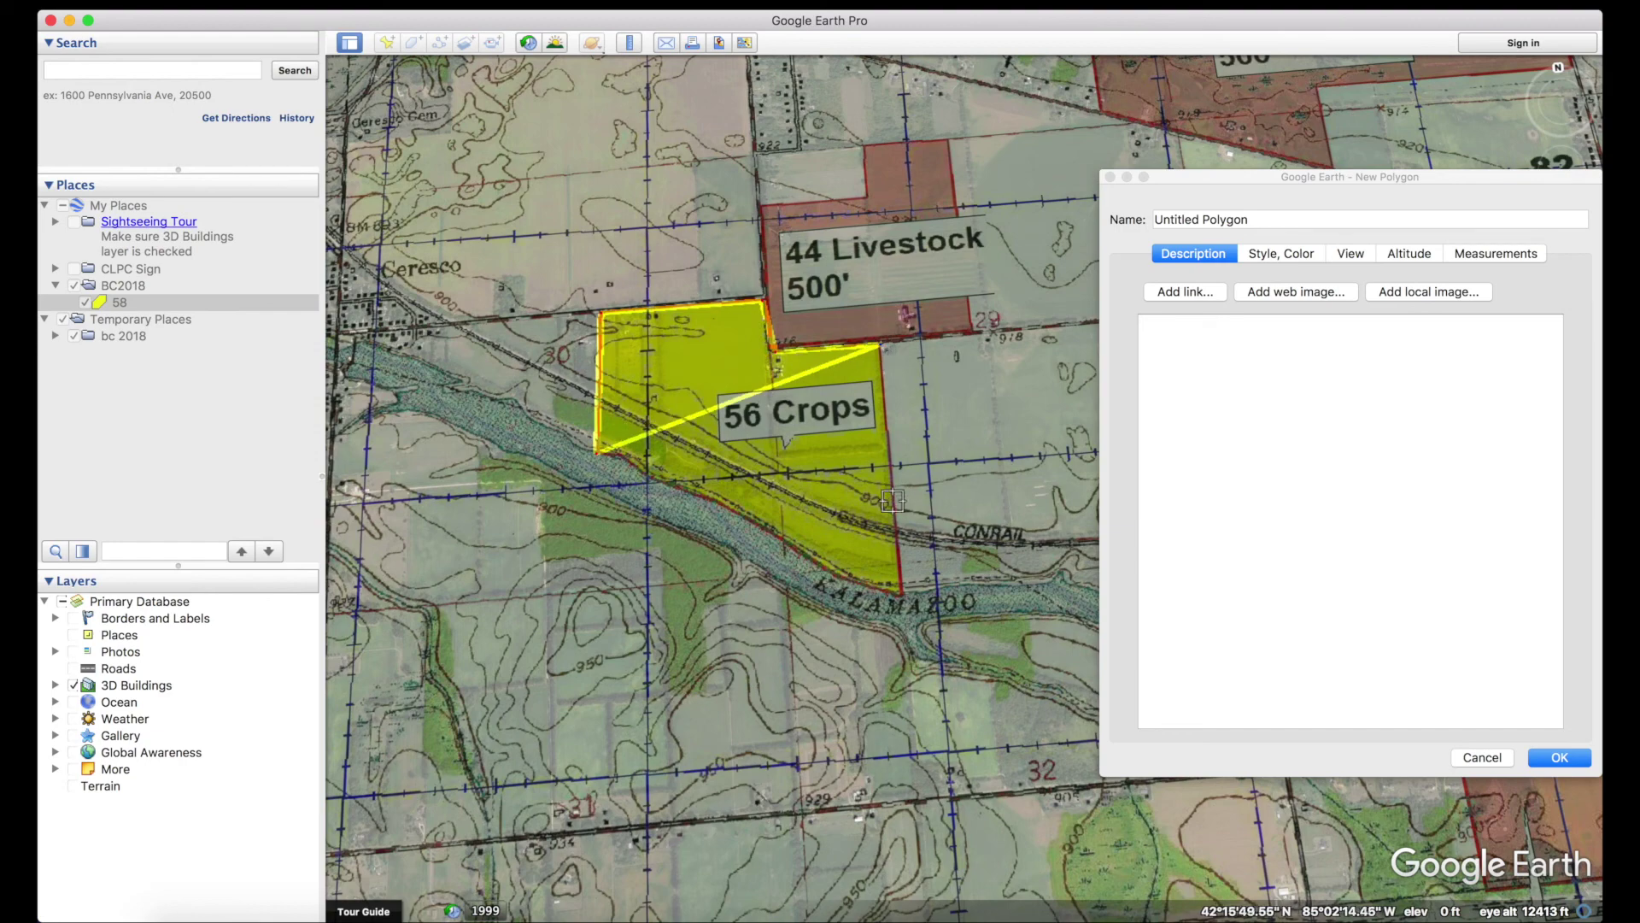
Complete the 56 Crops outline down its eastern edge and back along the Kalamazoo River bank.
click(903, 591)
click(839, 579)
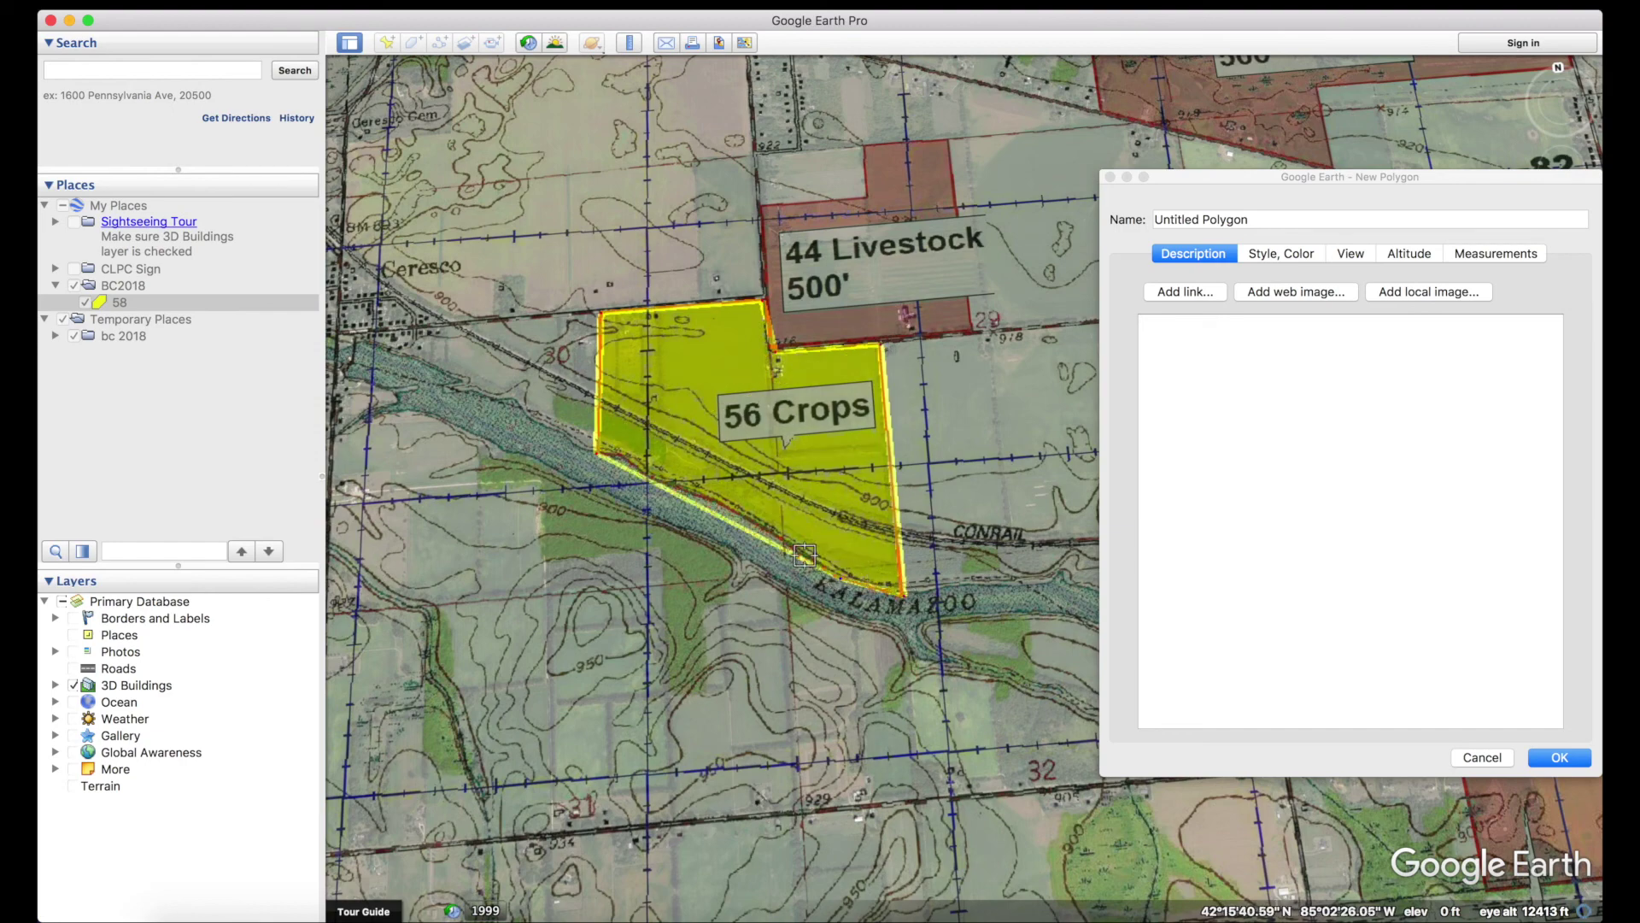
click(754, 516)
click(675, 485)
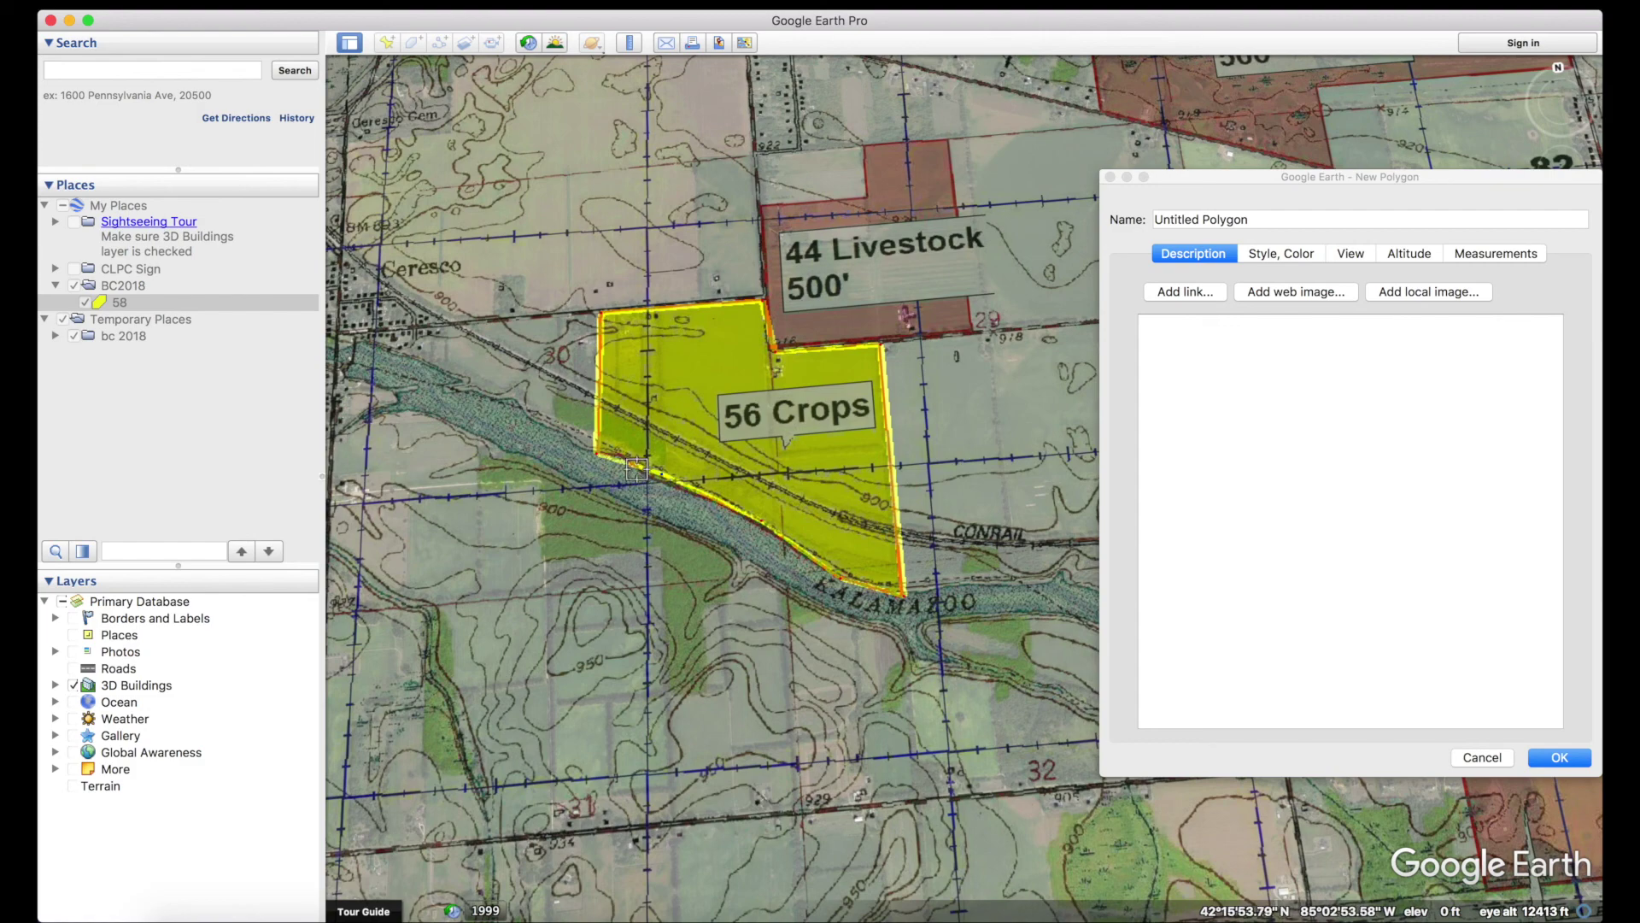
click(774, 358)
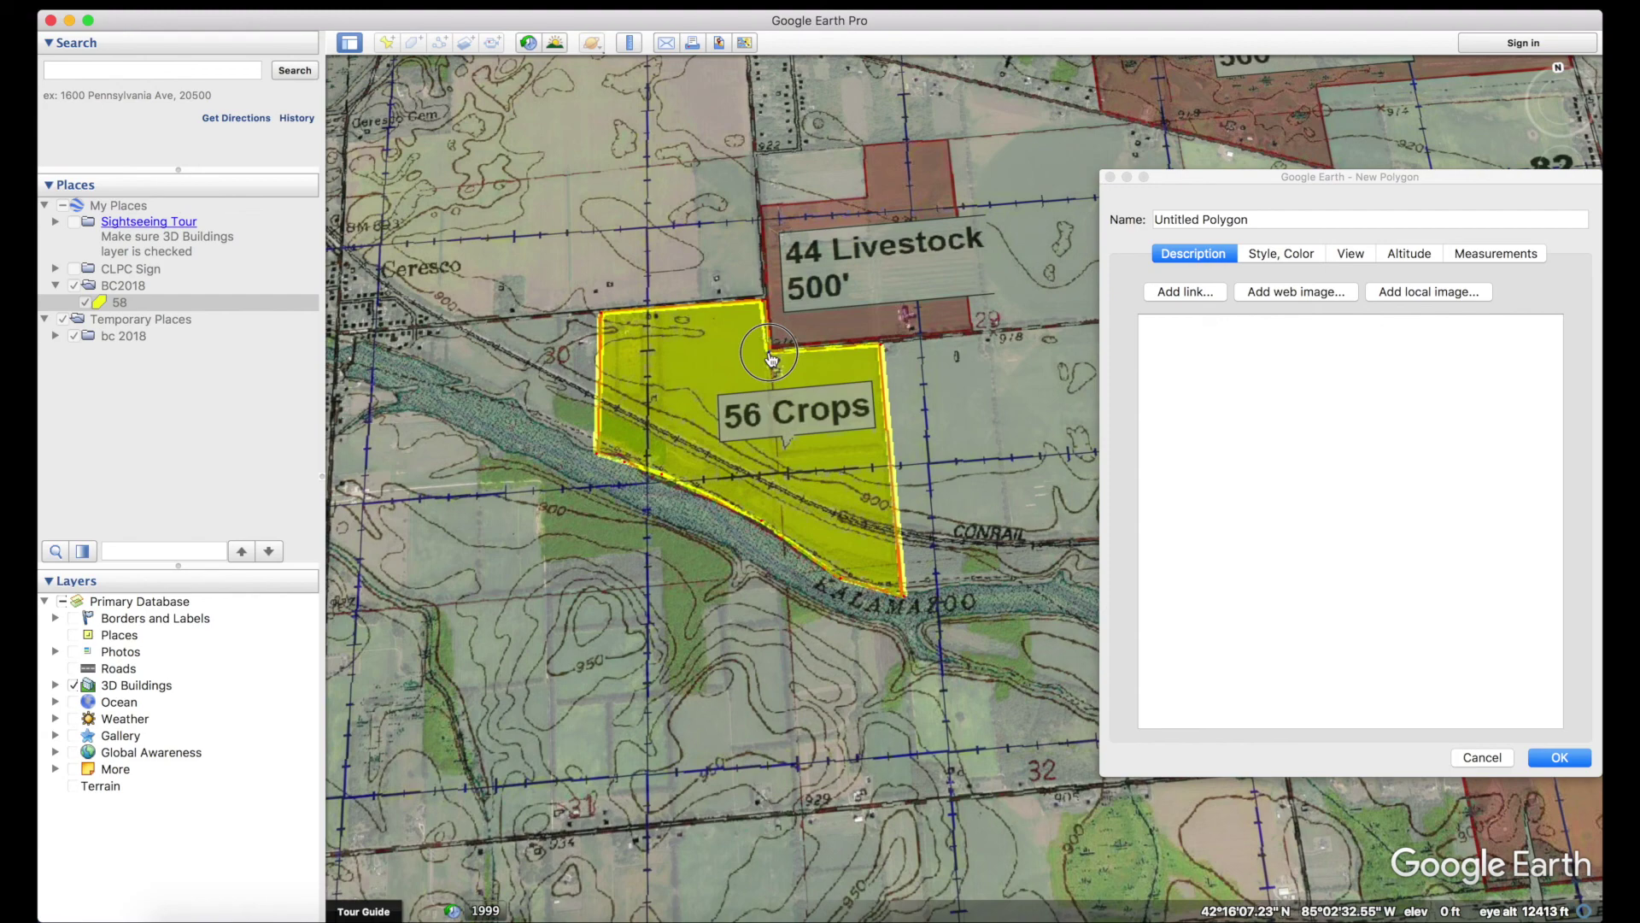
Name the traced polygon 56 and save it.
click(1259, 226)
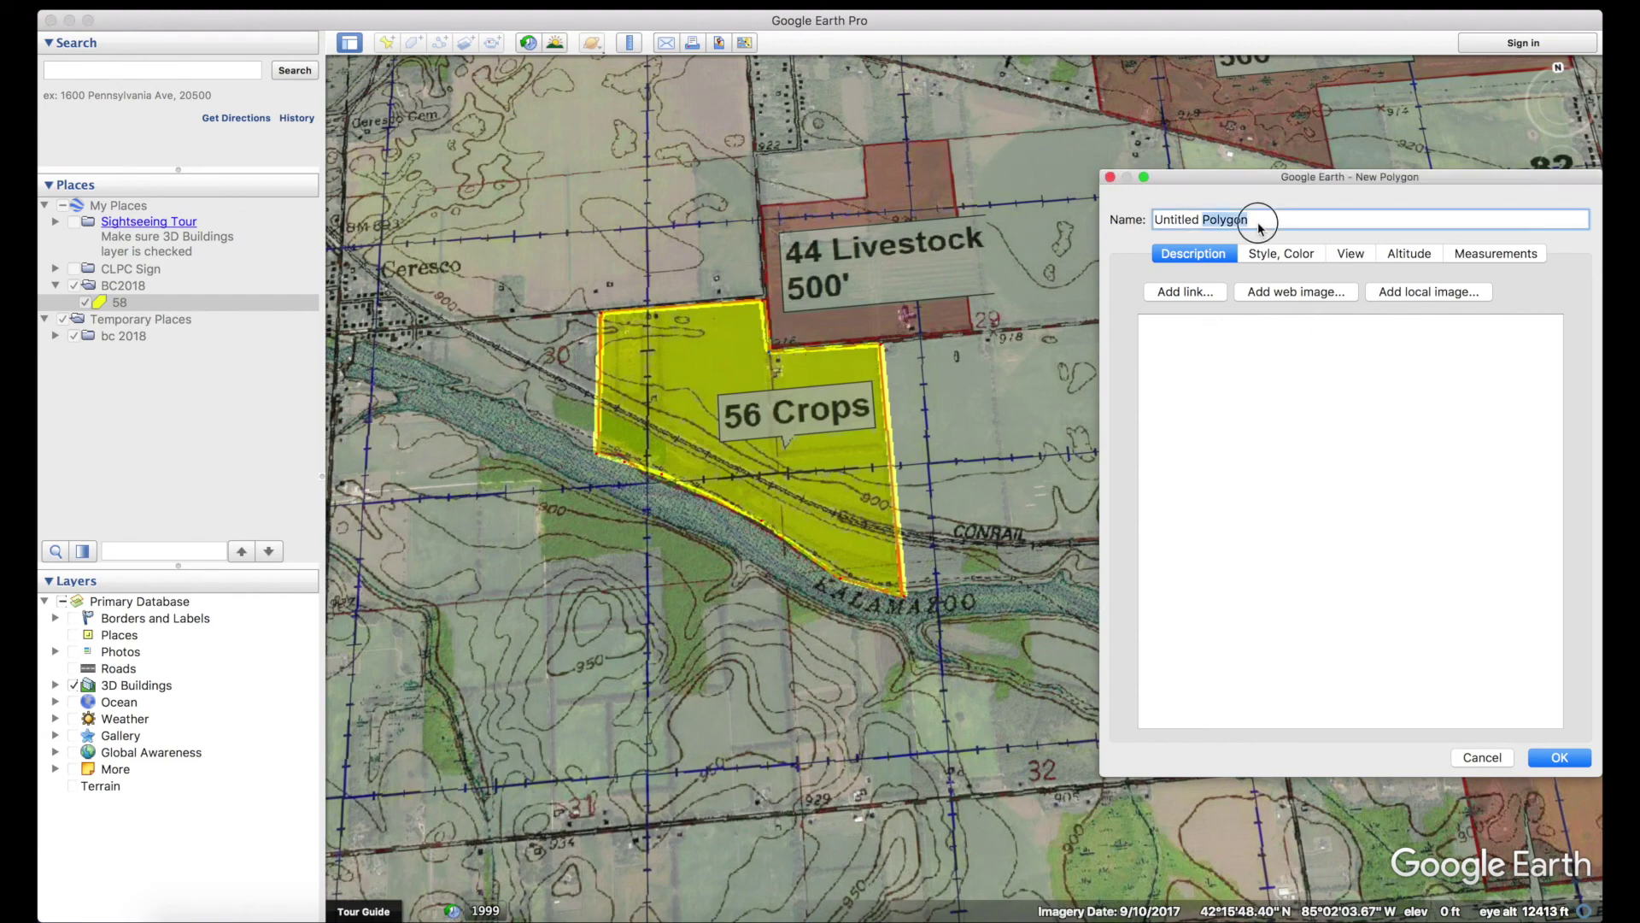
text(56)
click(1560, 763)
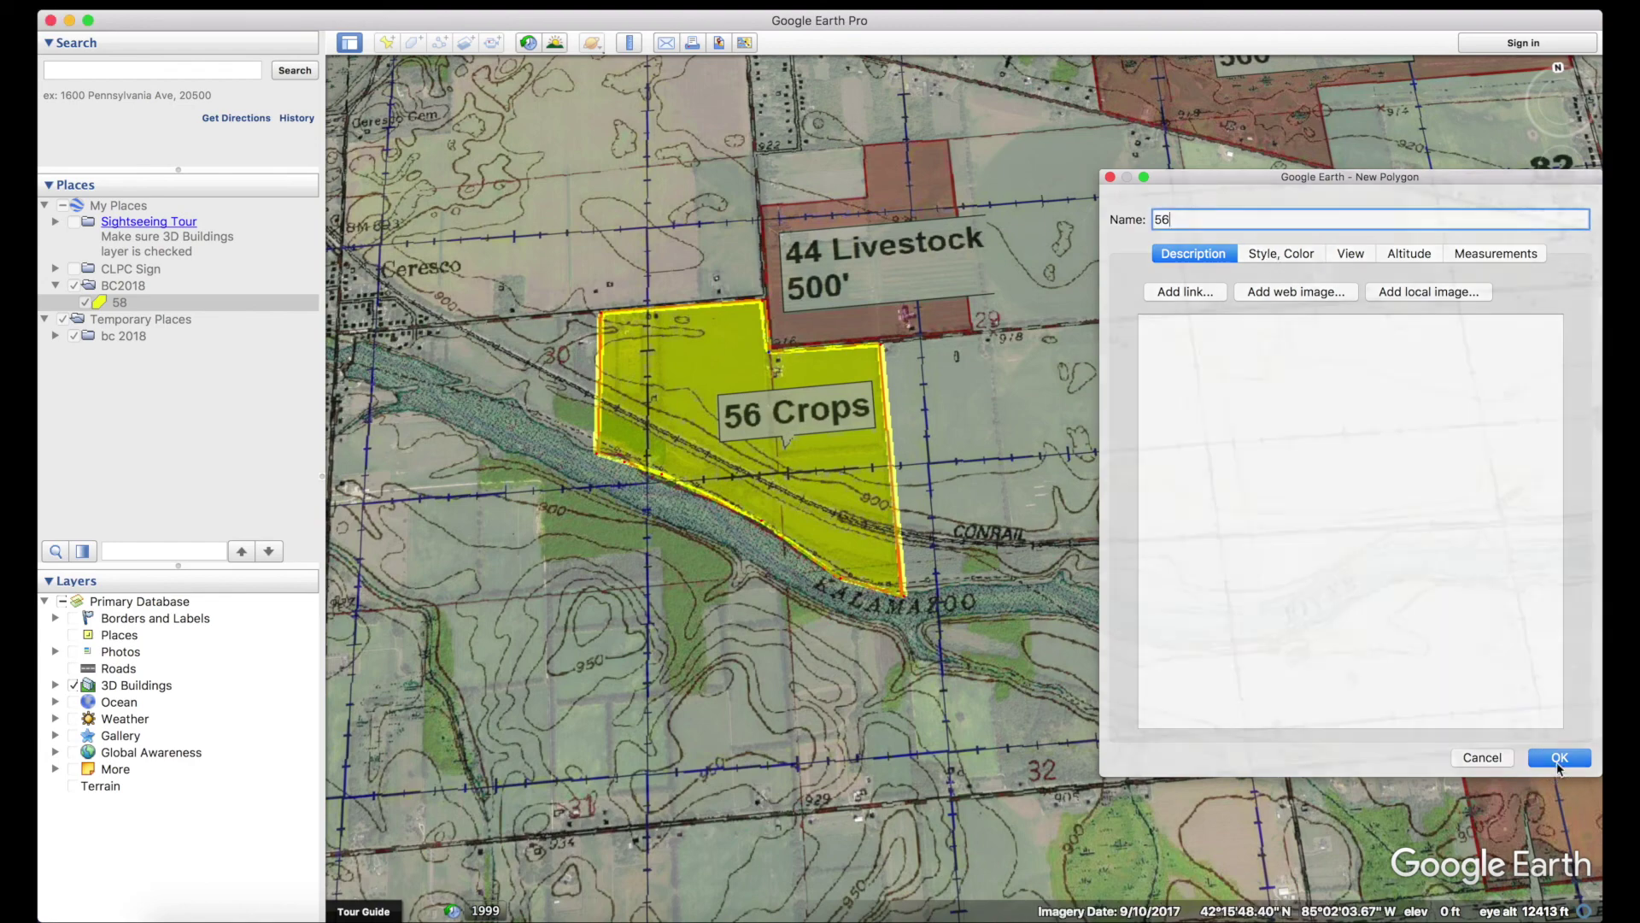
Start a new polygon and trace the four corners of the 57 Livestock zone south of grid number 64.
scroll(1362, 689, down, 3)
drag(1362, 688, 934, 322)
drag(1136, 799, 1127, 649)
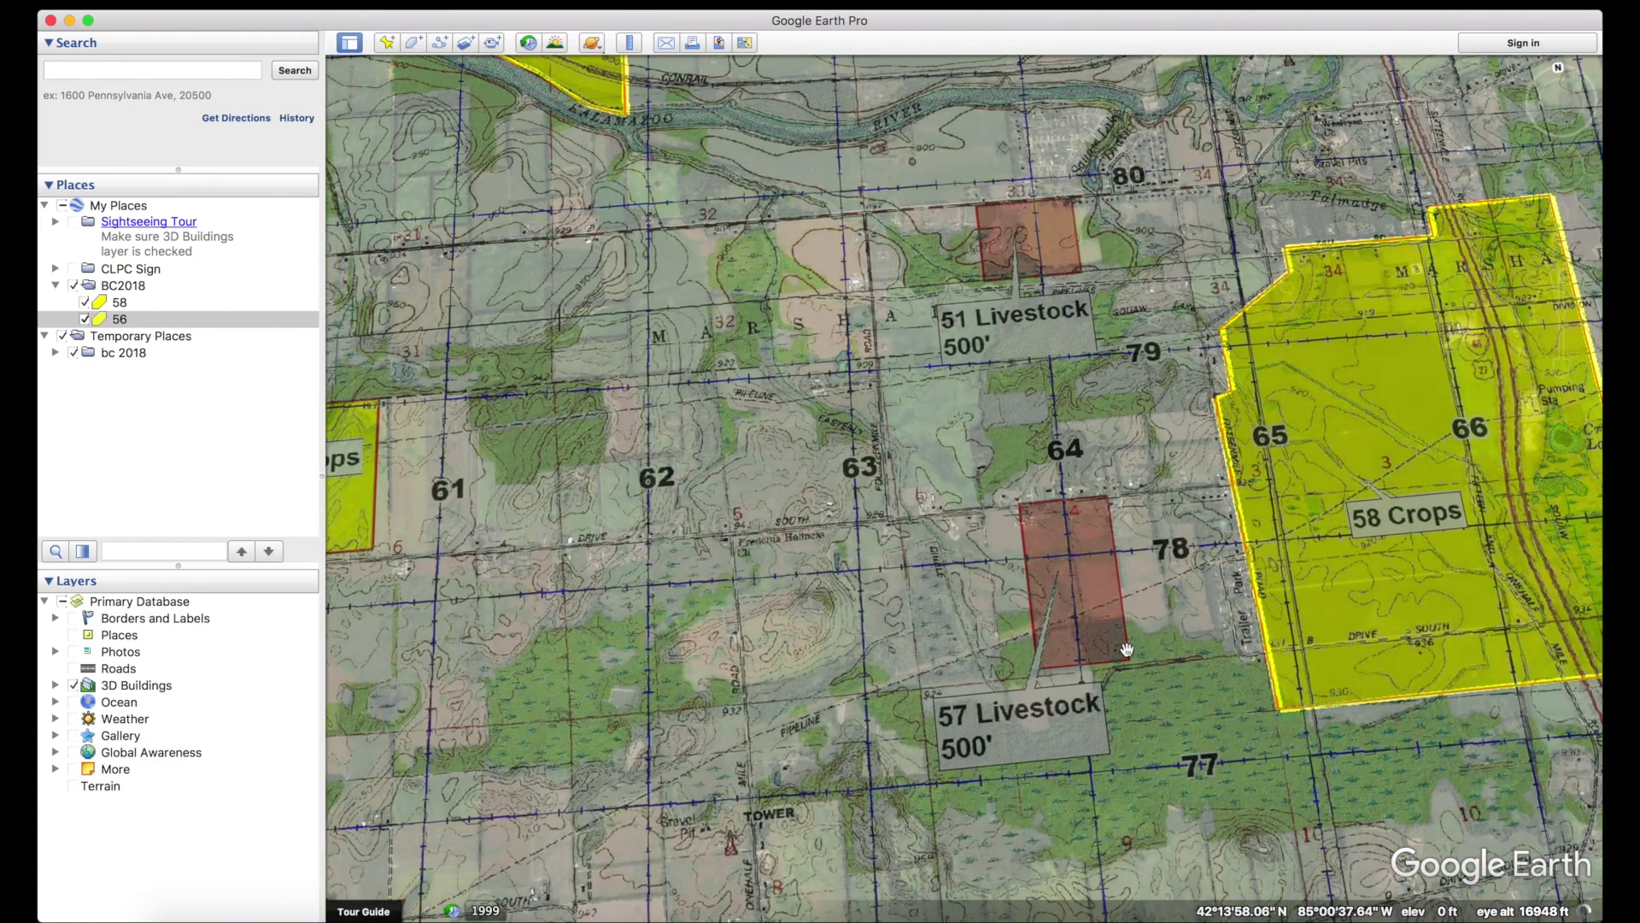
scroll(1127, 649, up, 3)
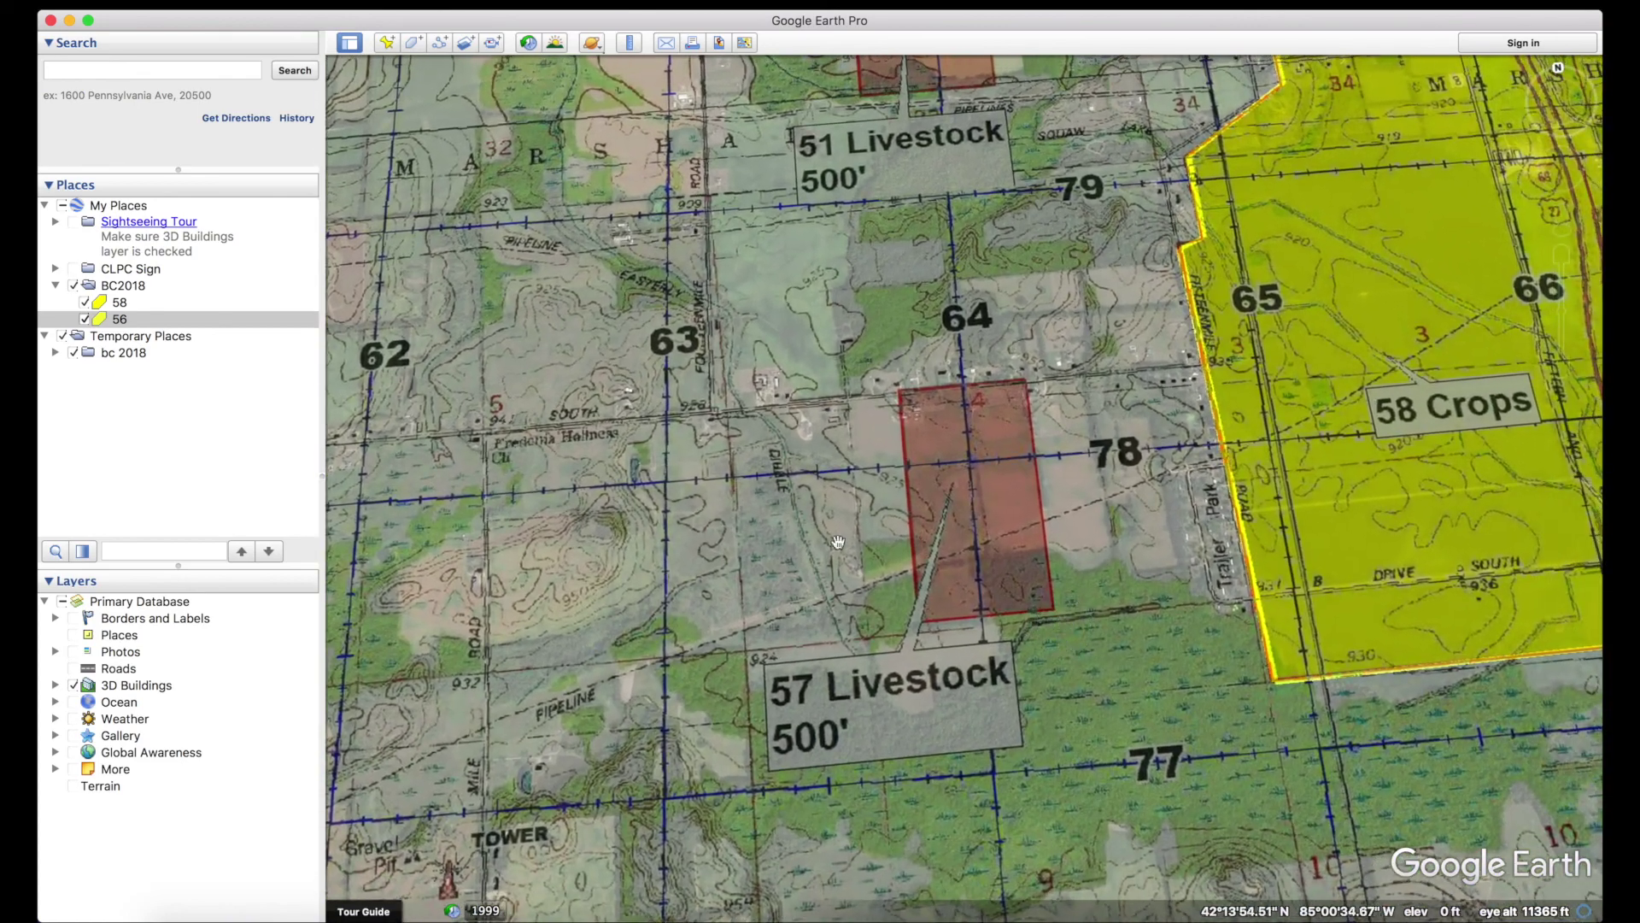
click(414, 42)
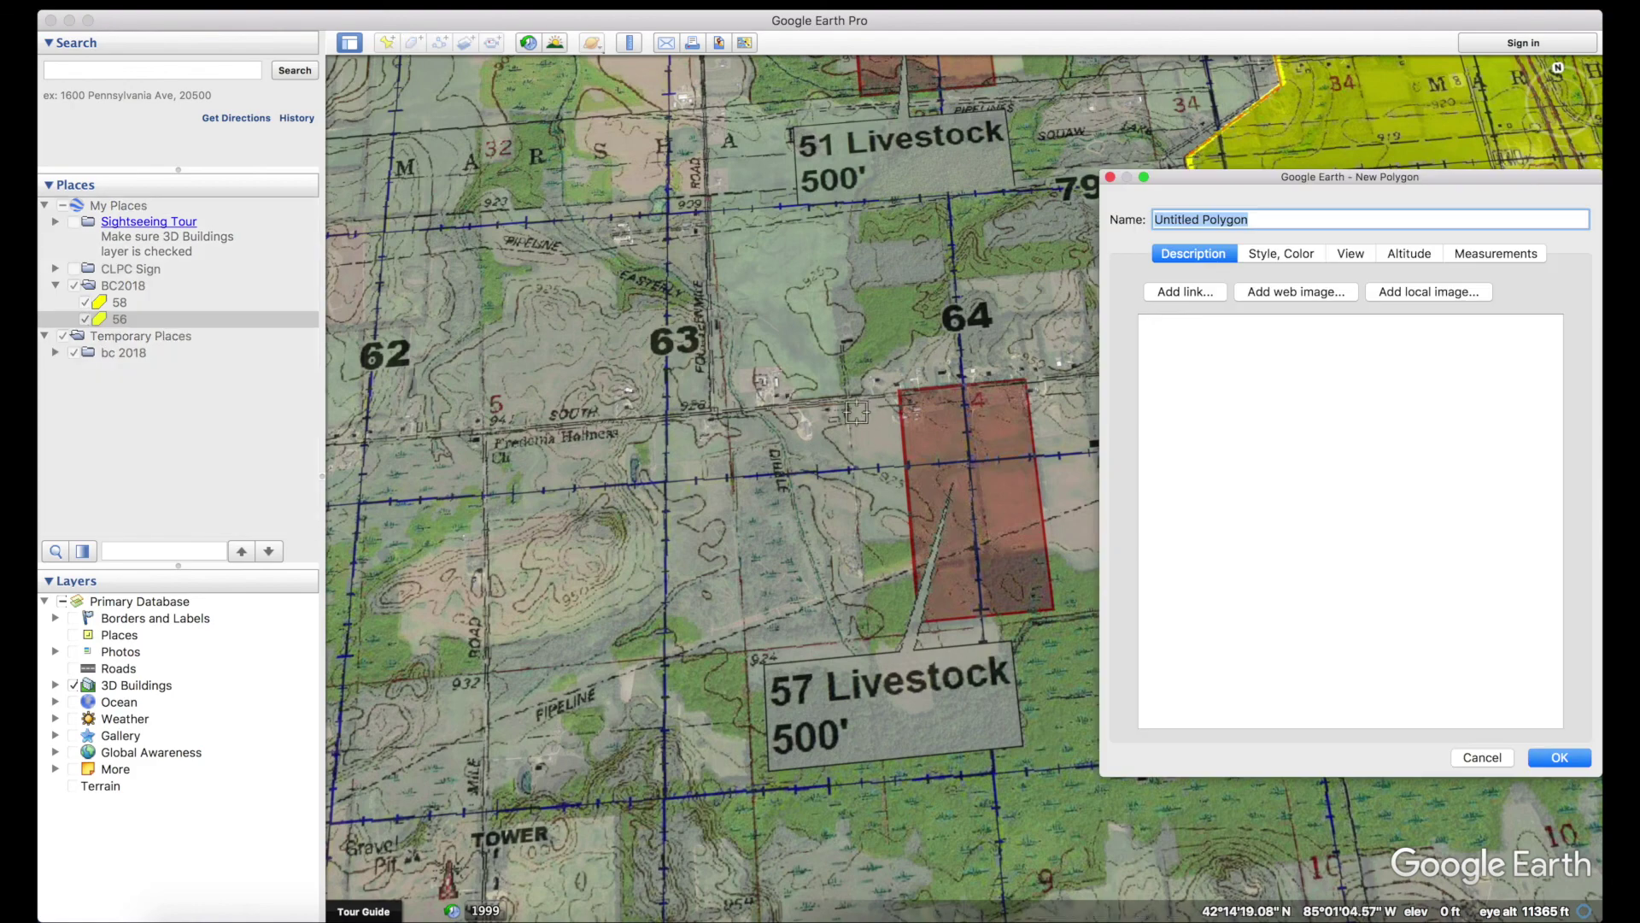
click(900, 393)
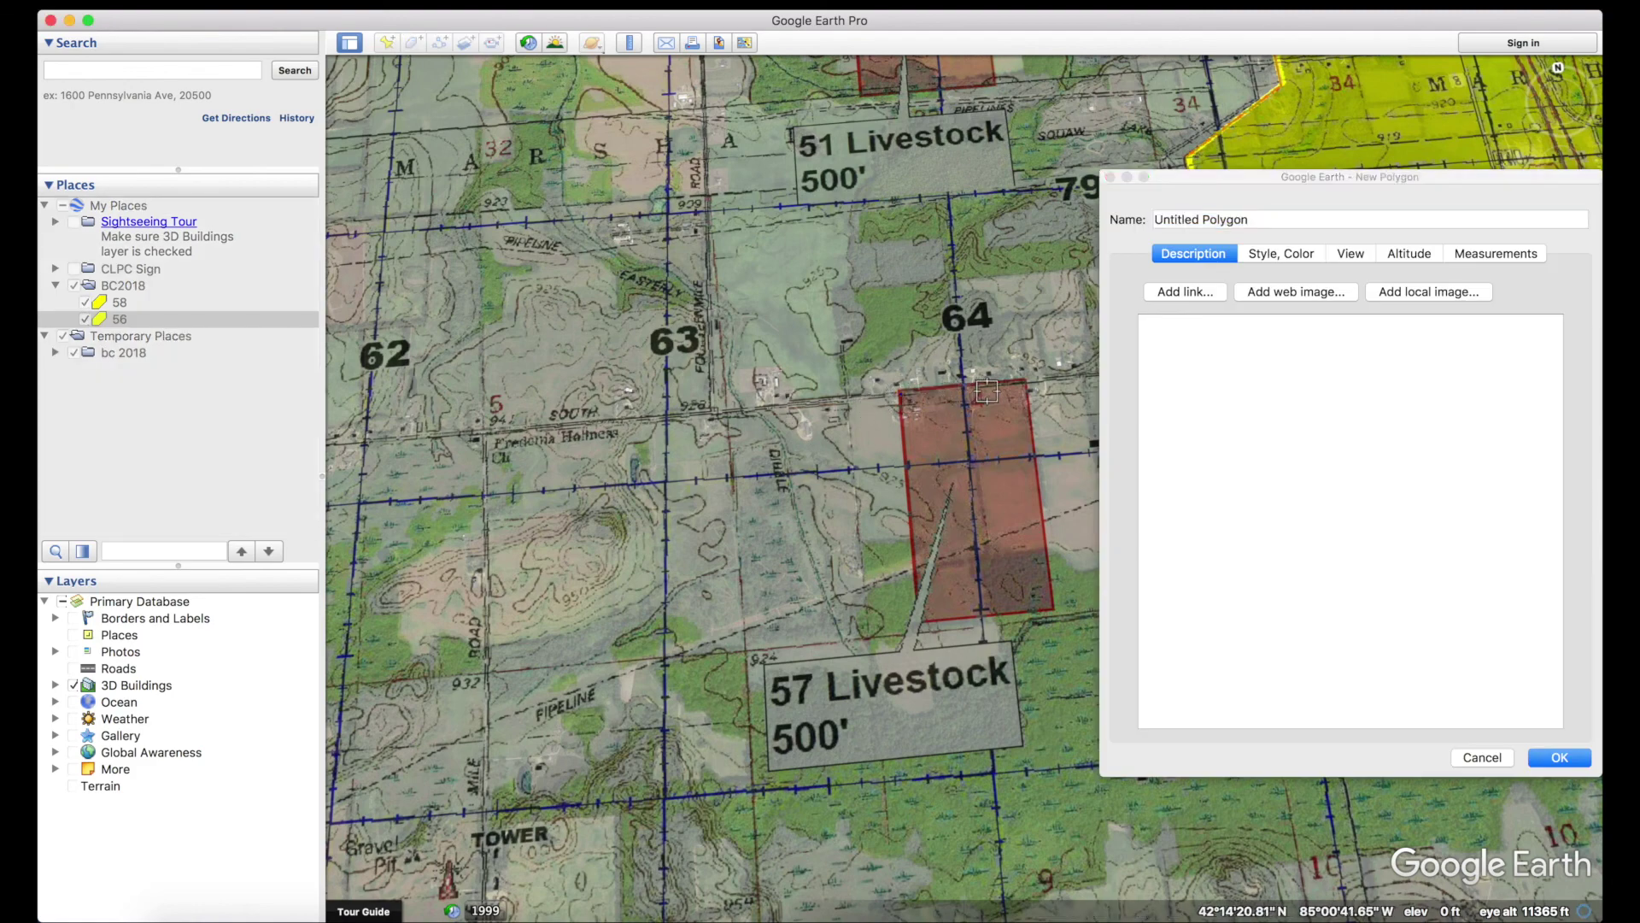
click(1025, 385)
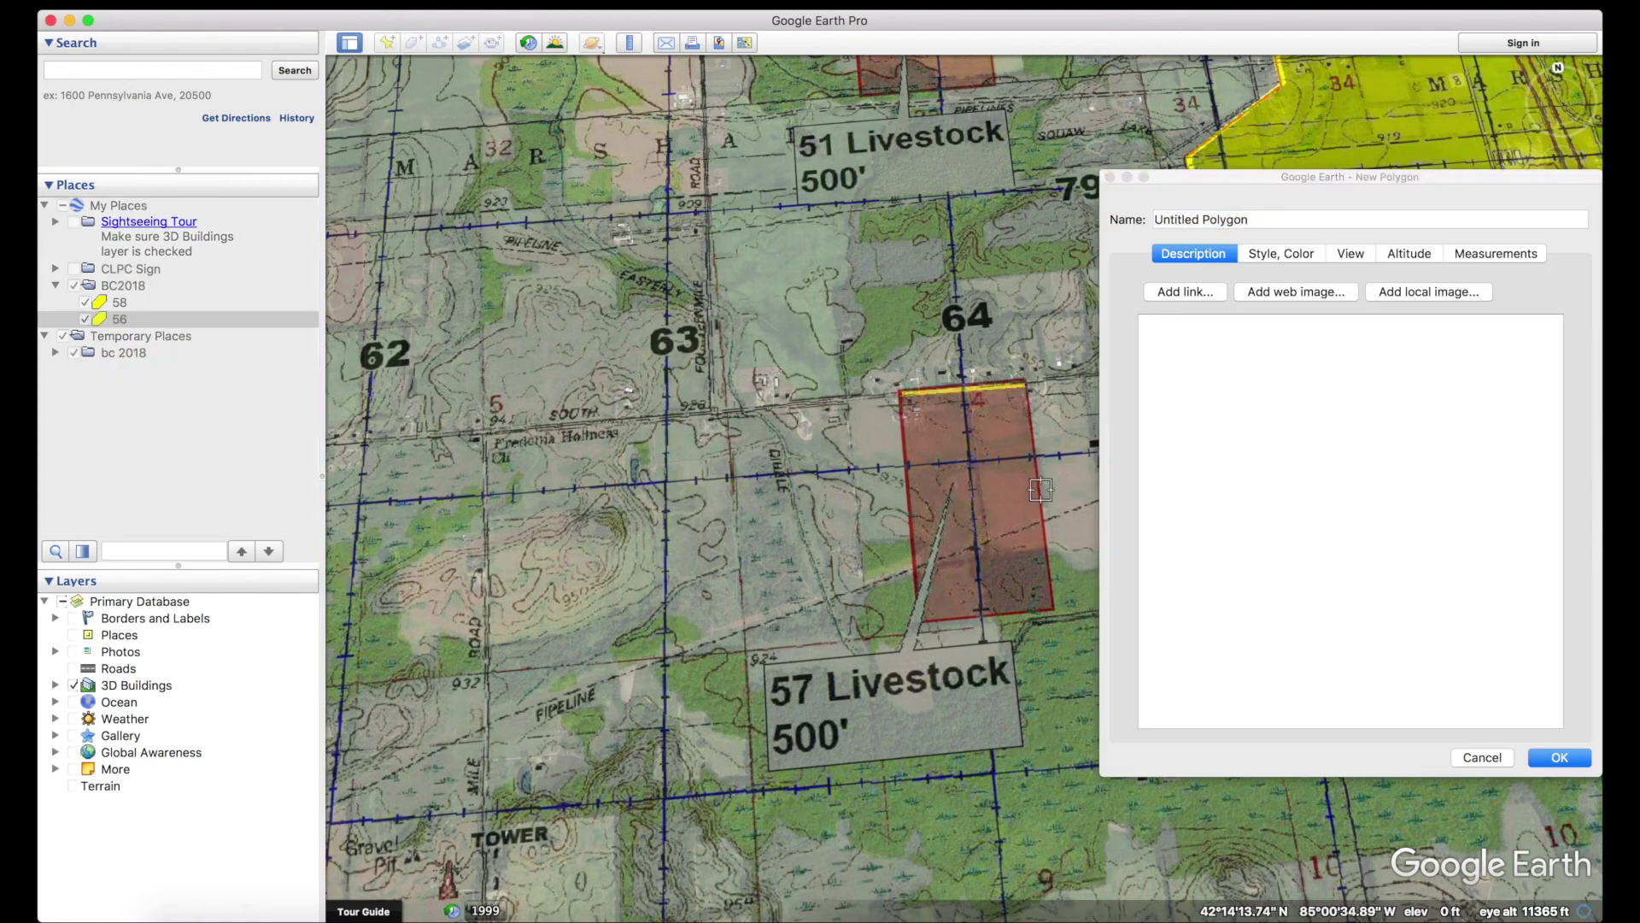
click(1056, 609)
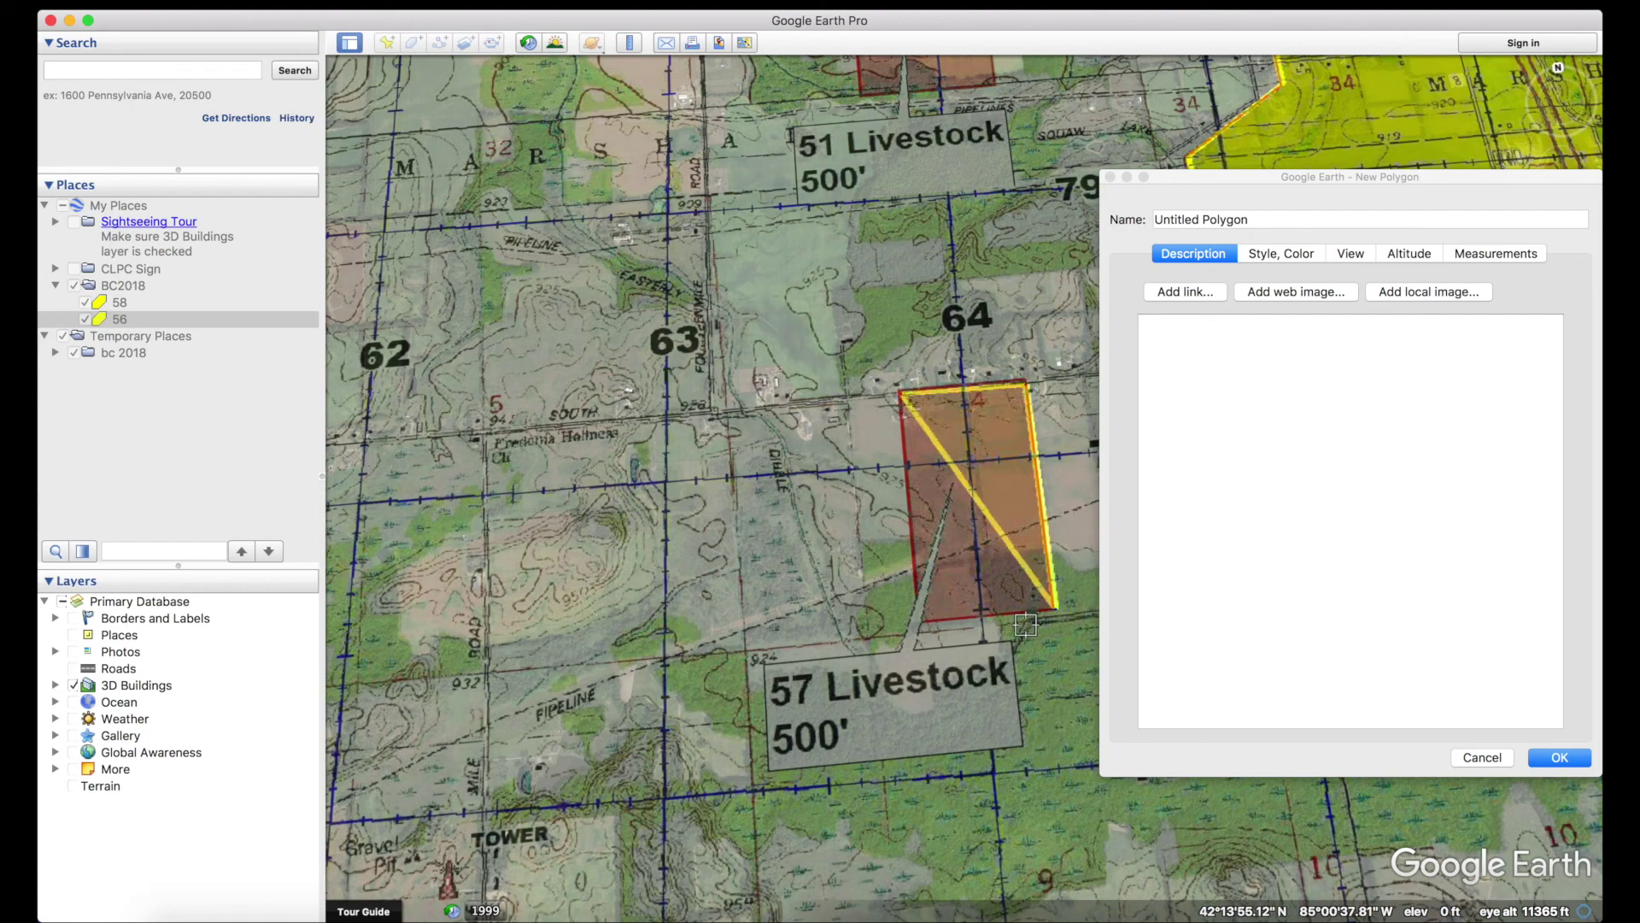
click(921, 626)
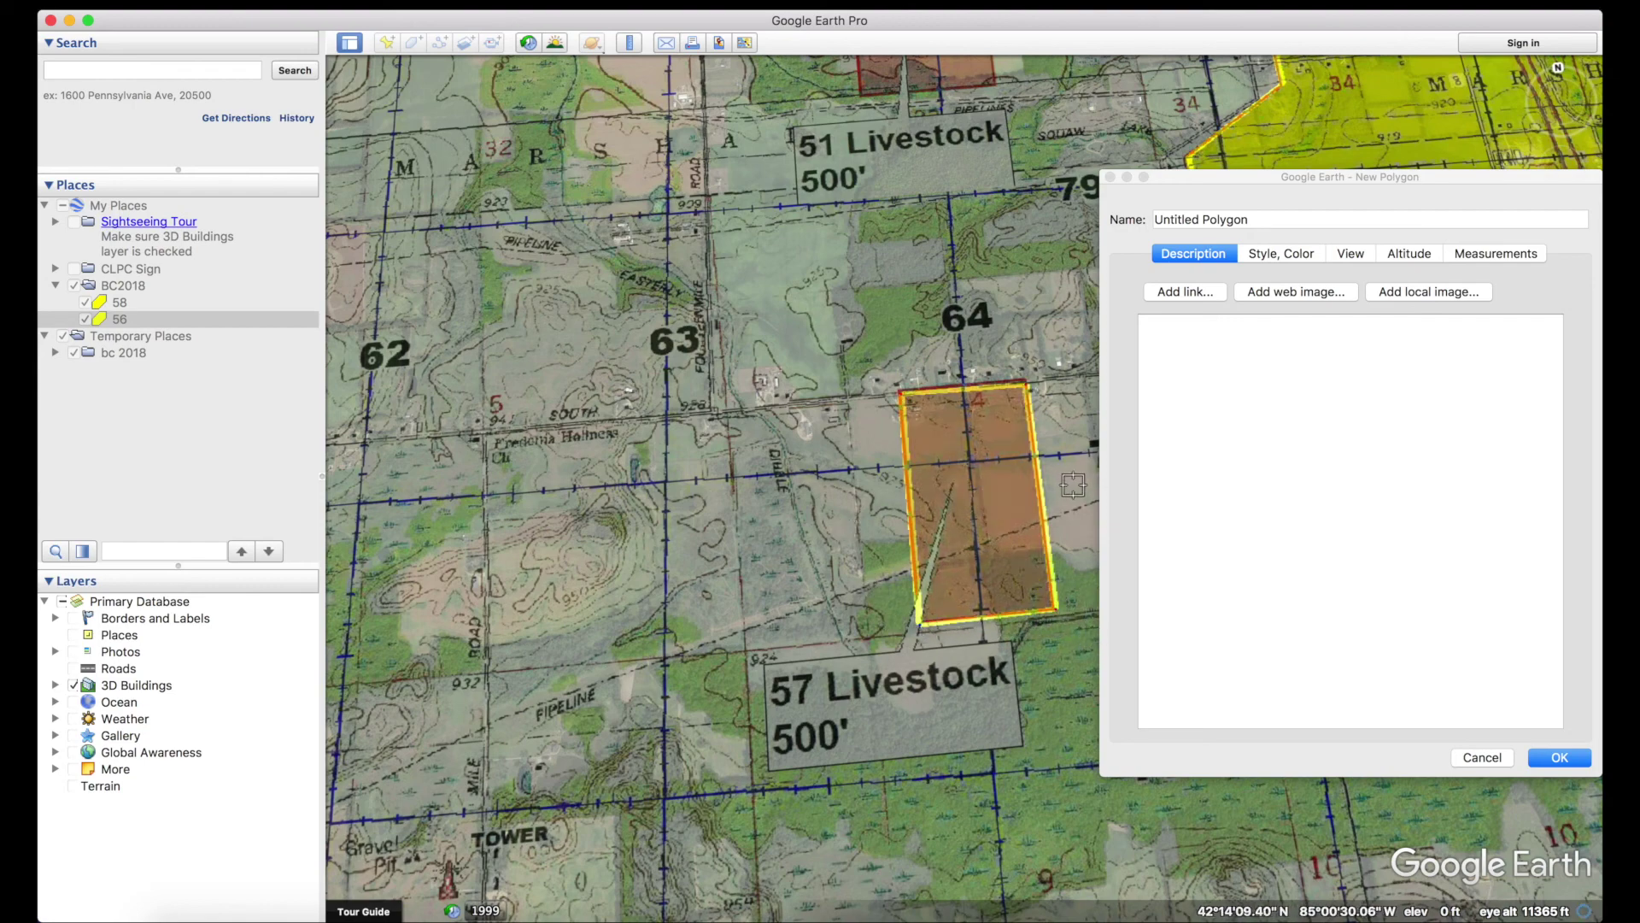
Set the line color of the new 57 Livestock polygon to Red.
click(1282, 253)
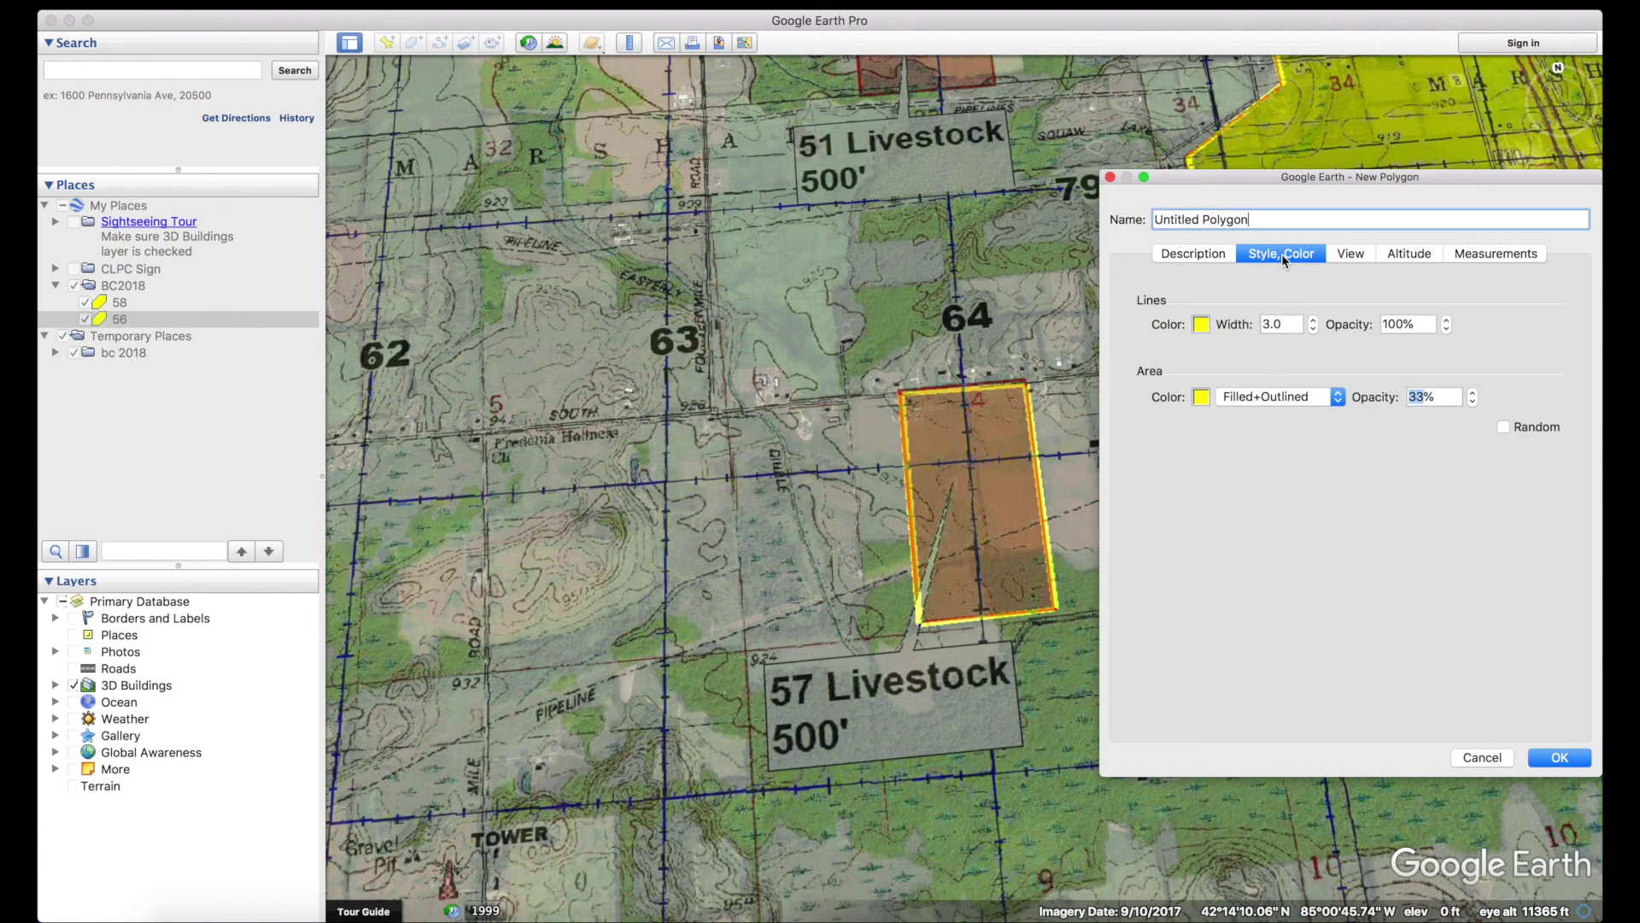
click(1201, 326)
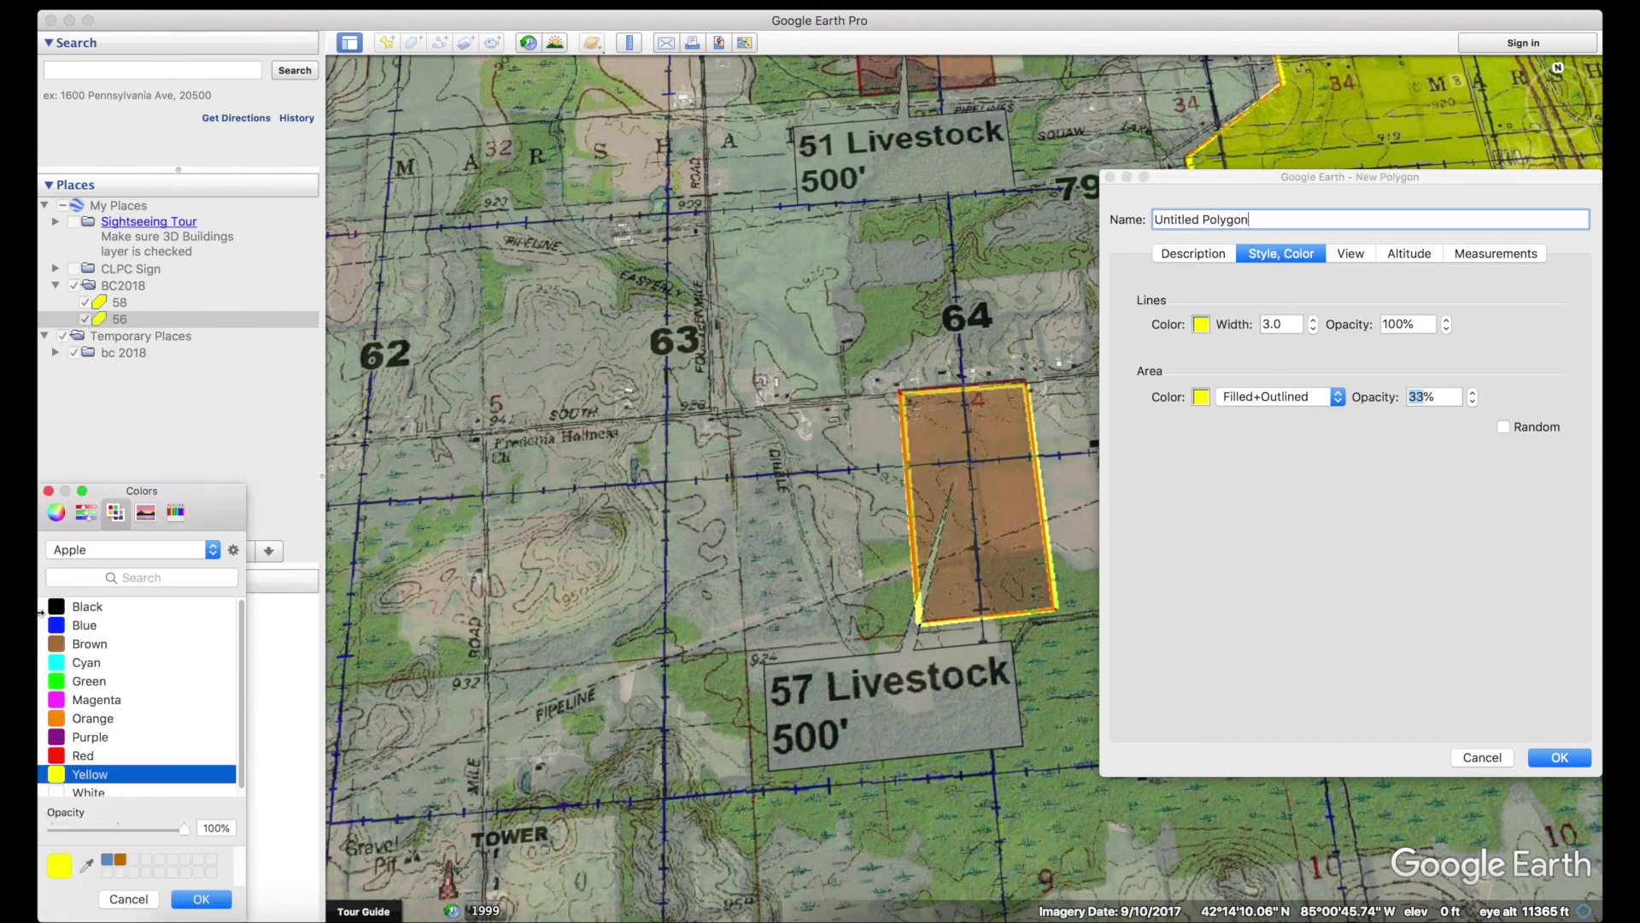
click(92, 757)
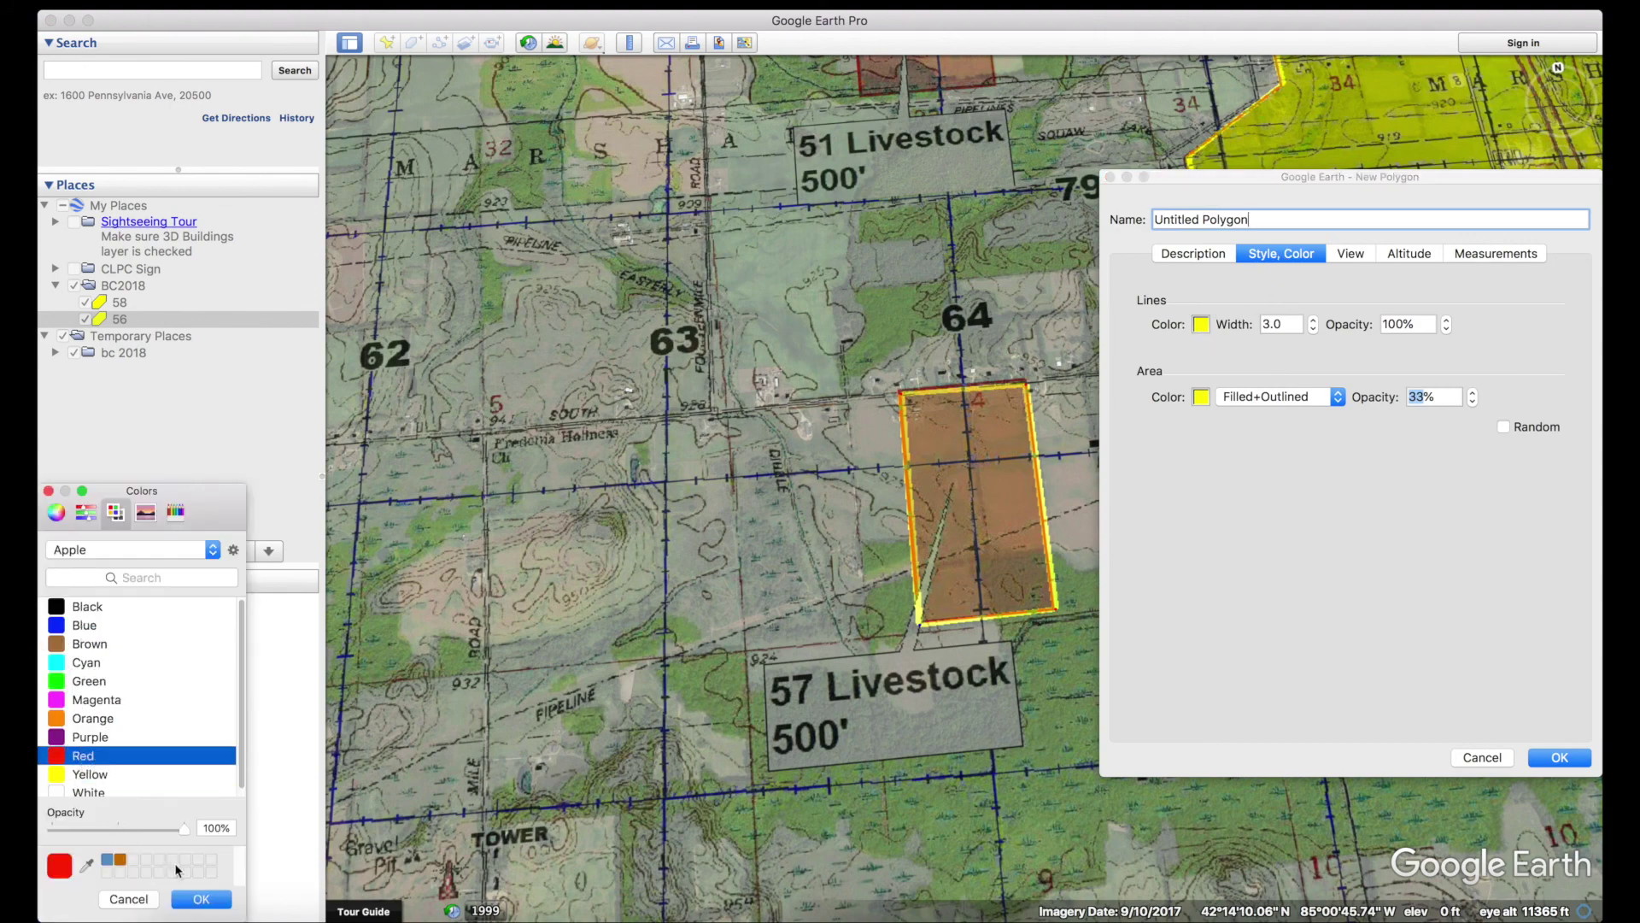
click(202, 899)
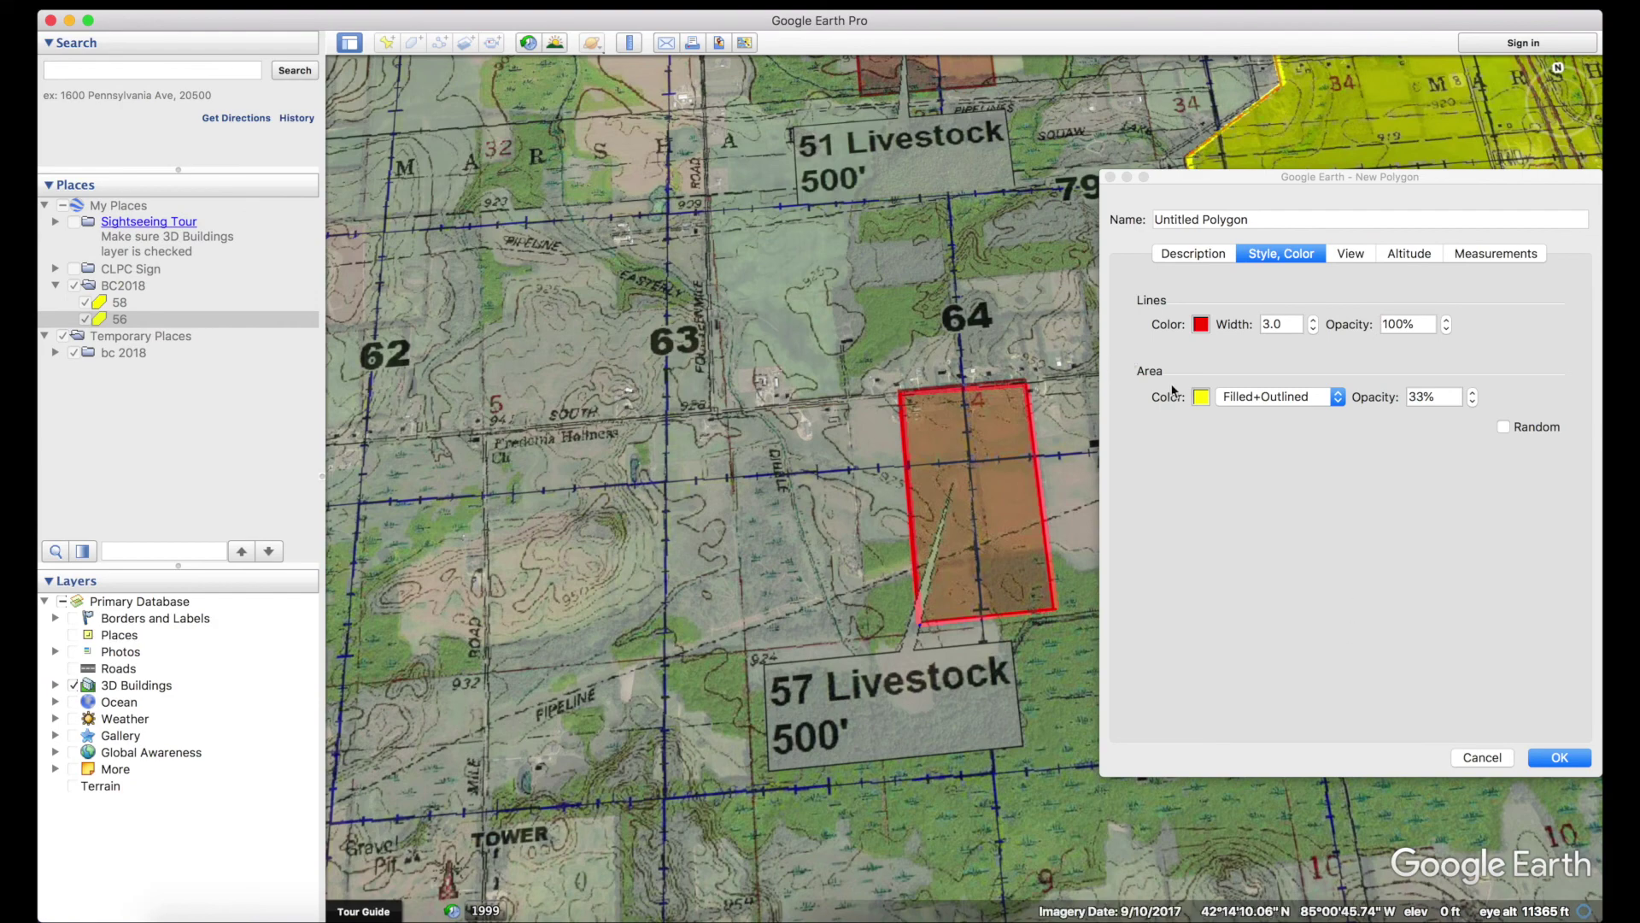
Set the polygon's area color to Red with an opacity of 33%.
click(1201, 398)
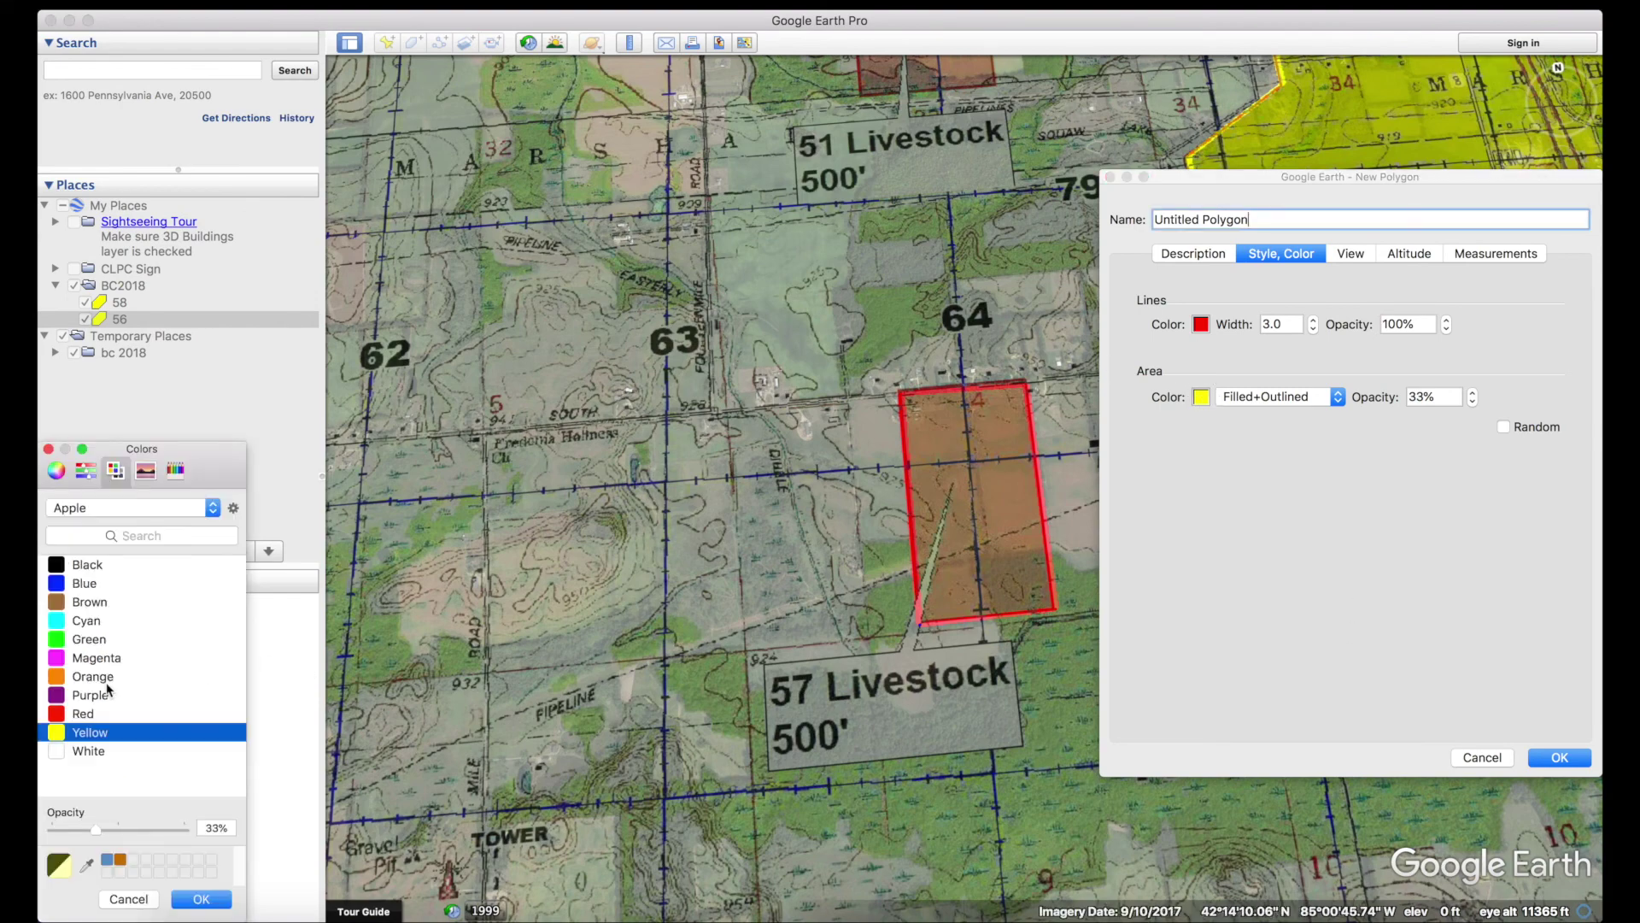
click(79, 714)
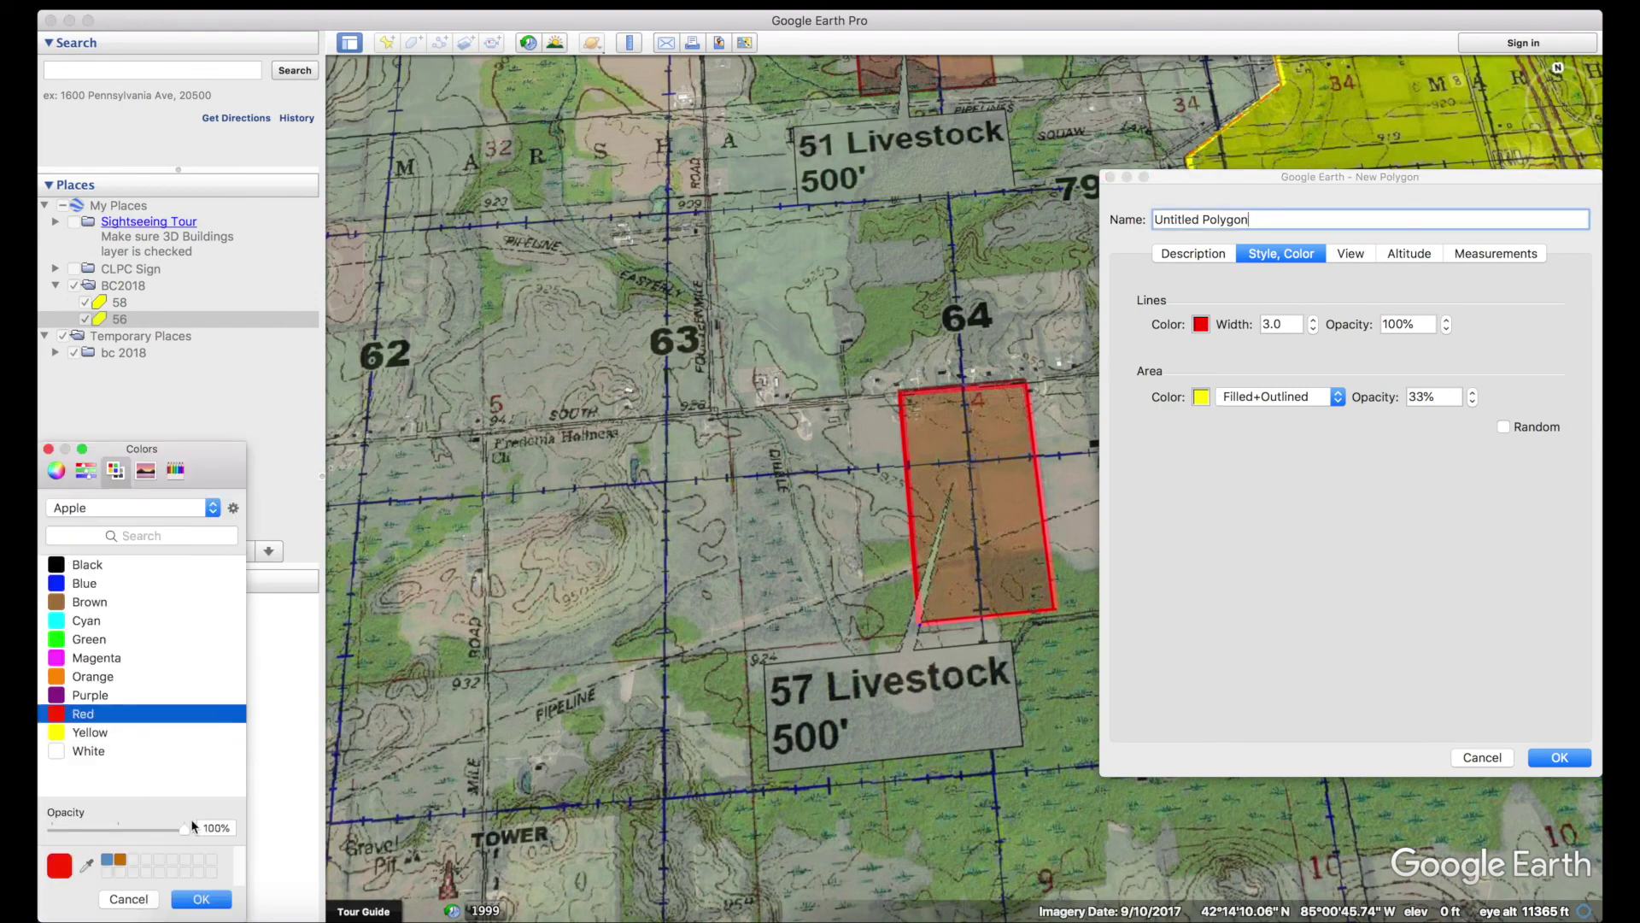
click(218, 903)
click(1426, 397)
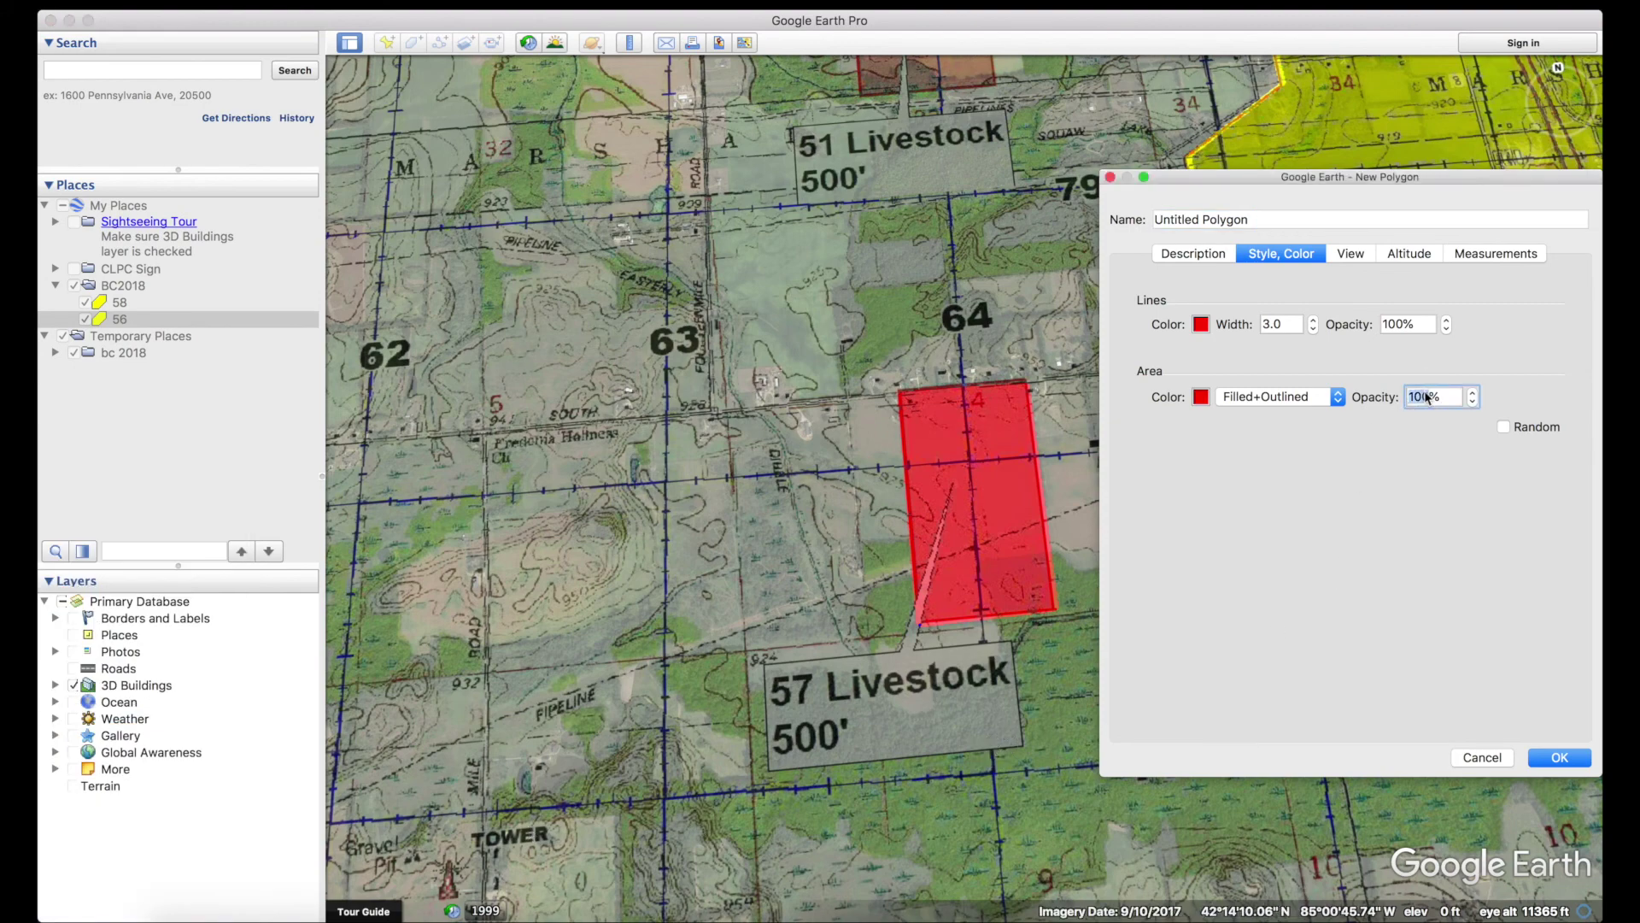
text(30)
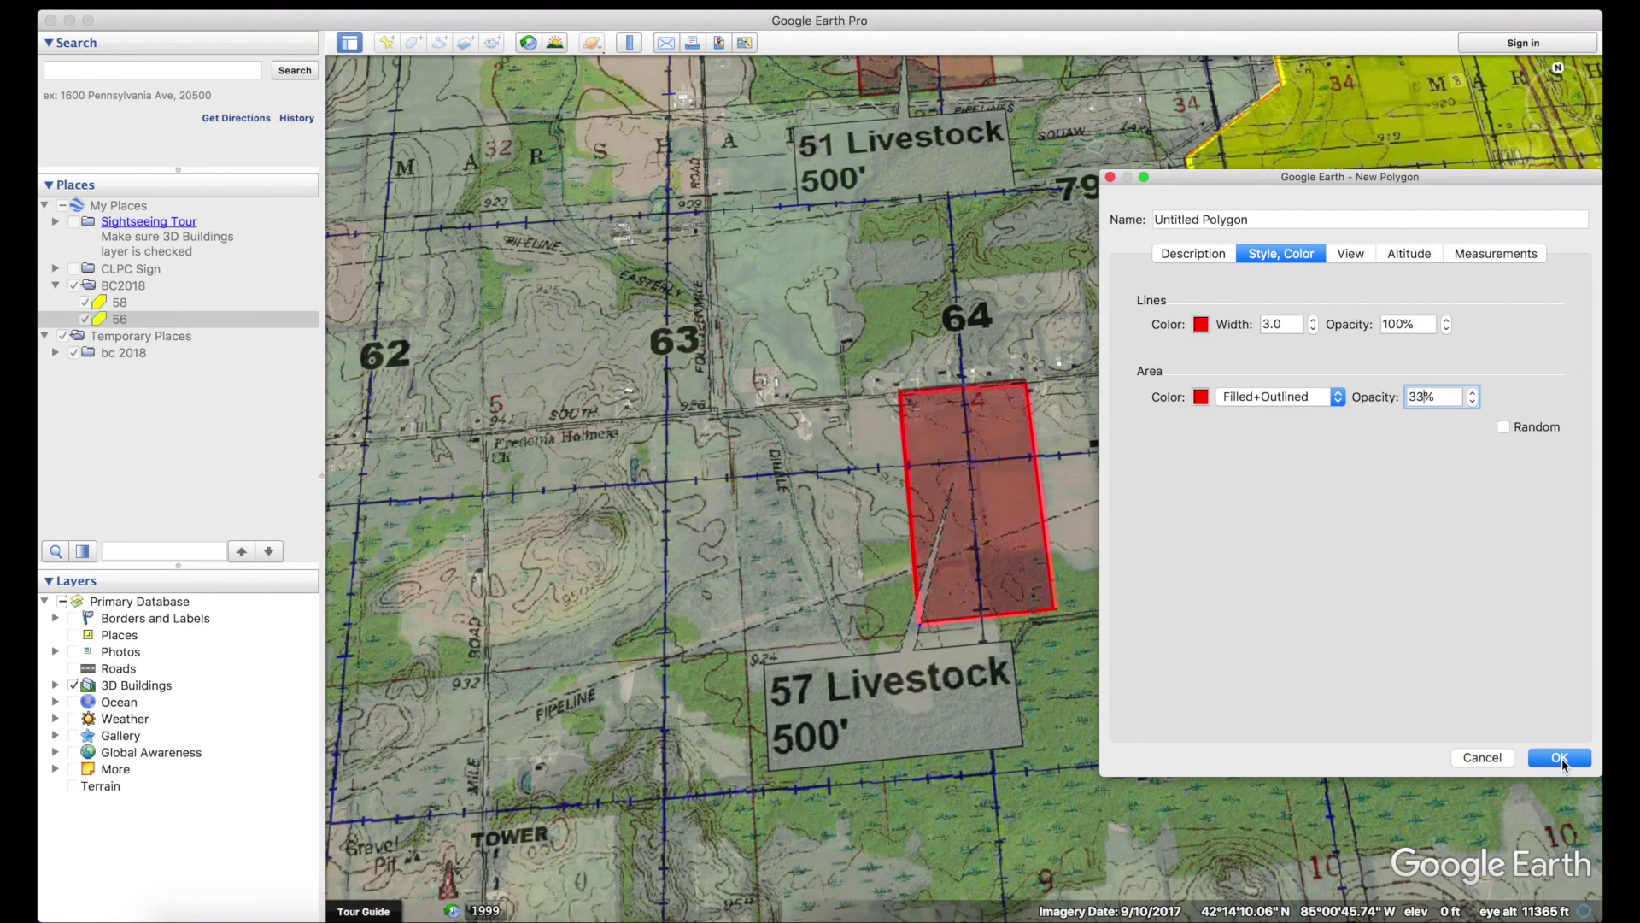
Name the red livestock polygon 57 and save it.
triple_click(1240, 221)
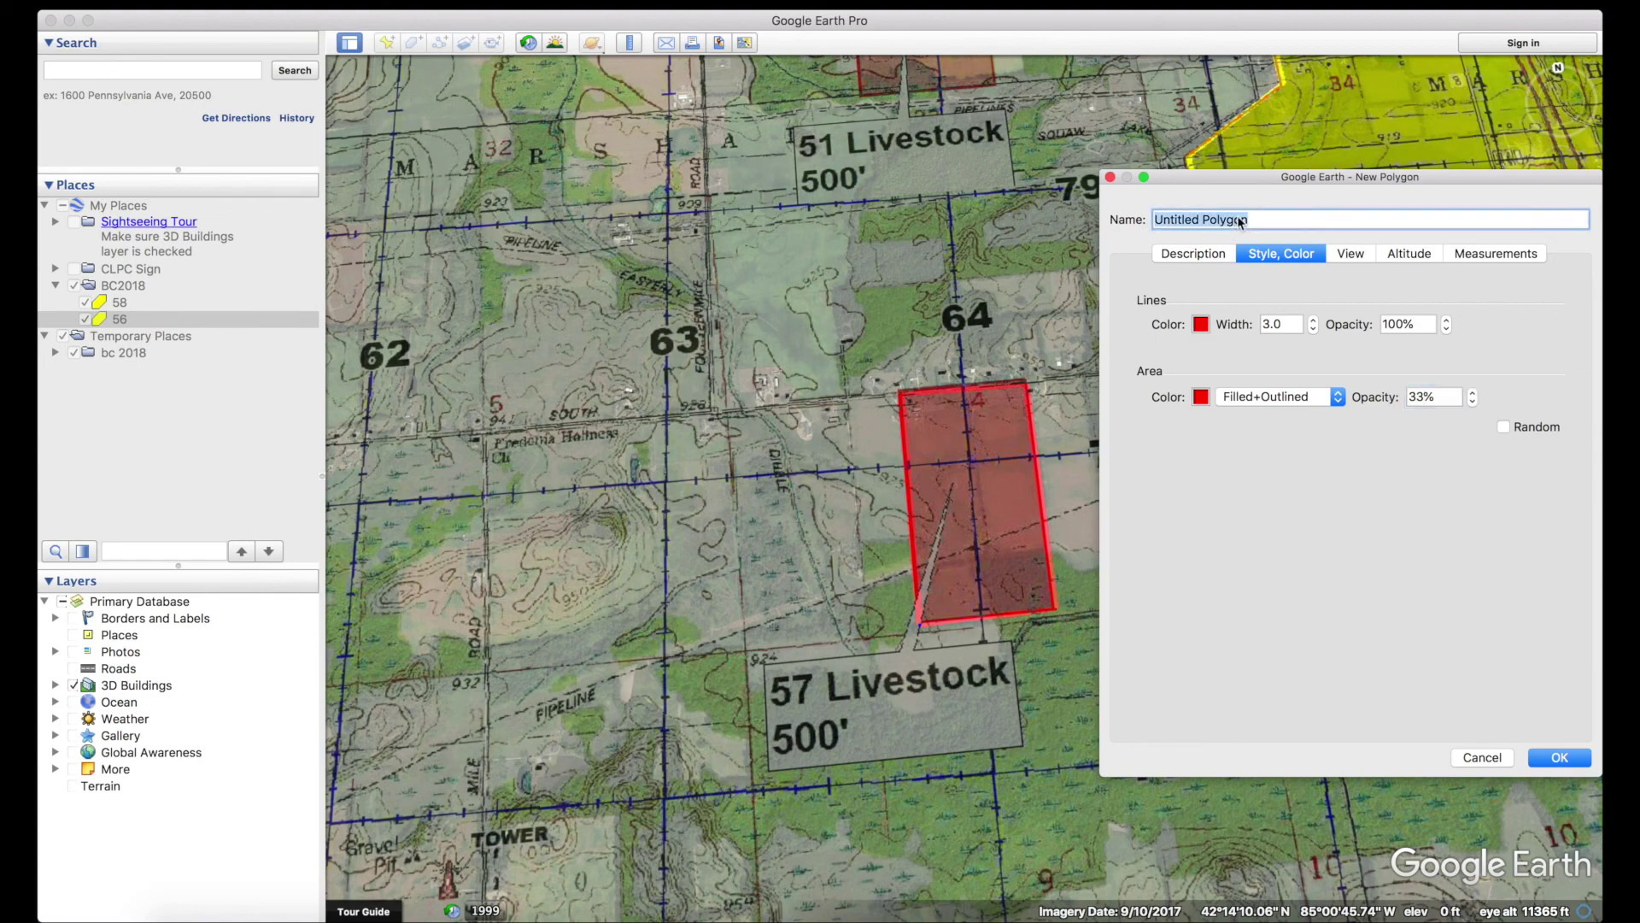
text(57)
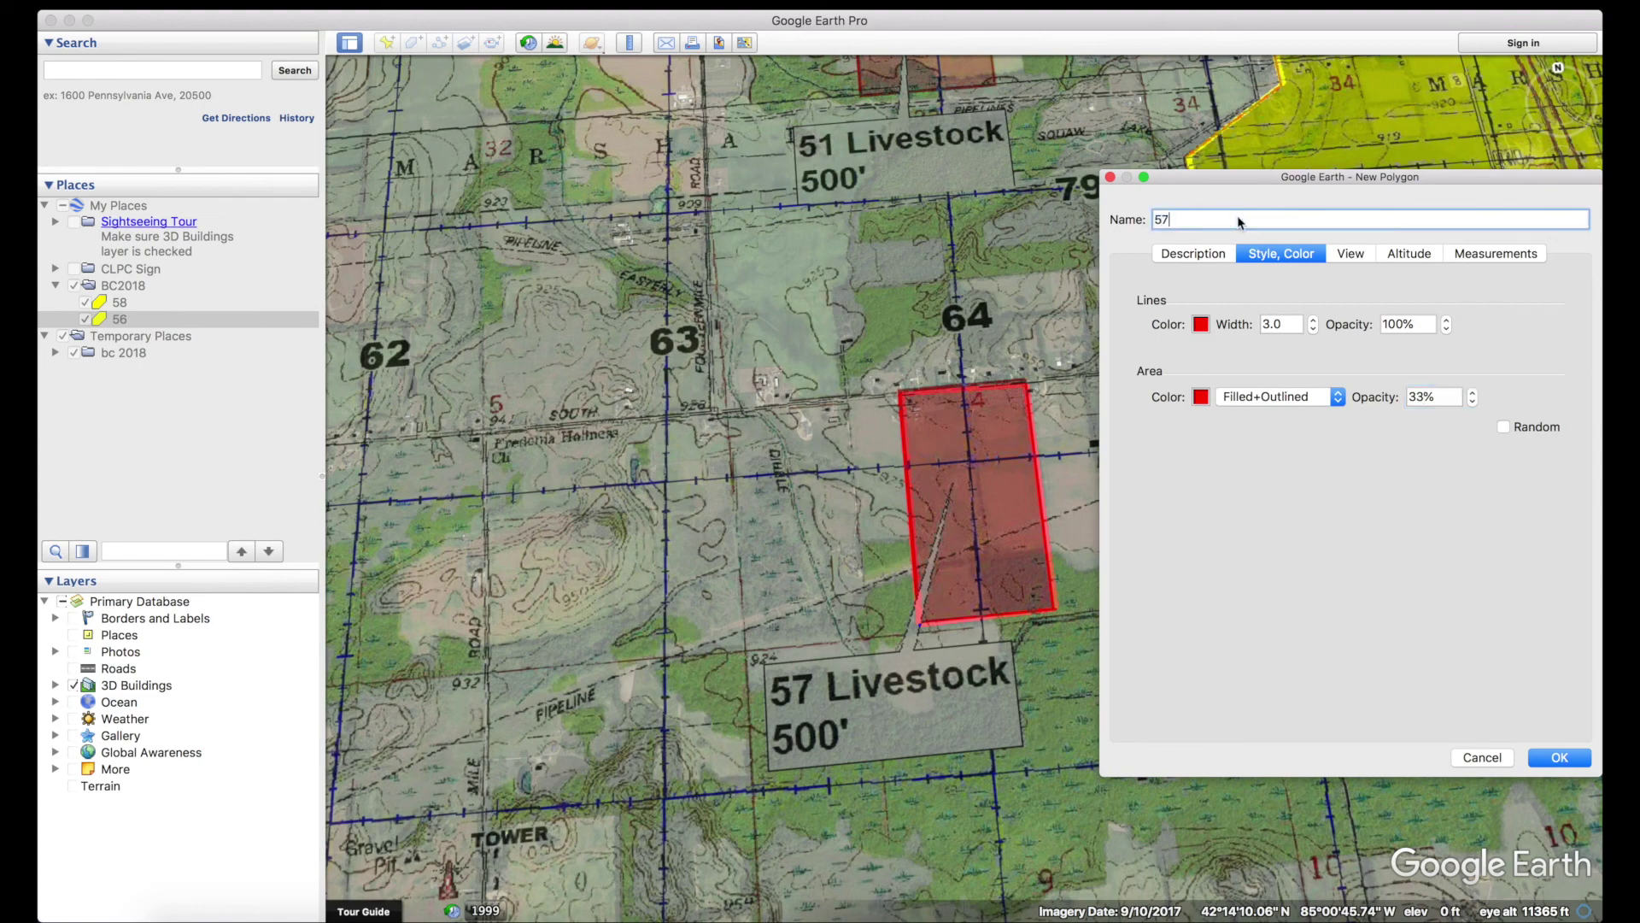
click(1559, 759)
Start a new polygon and trace the four corners of the 51 Livestock zone north of polygon 57.
drag(1115, 257, 1109, 511)
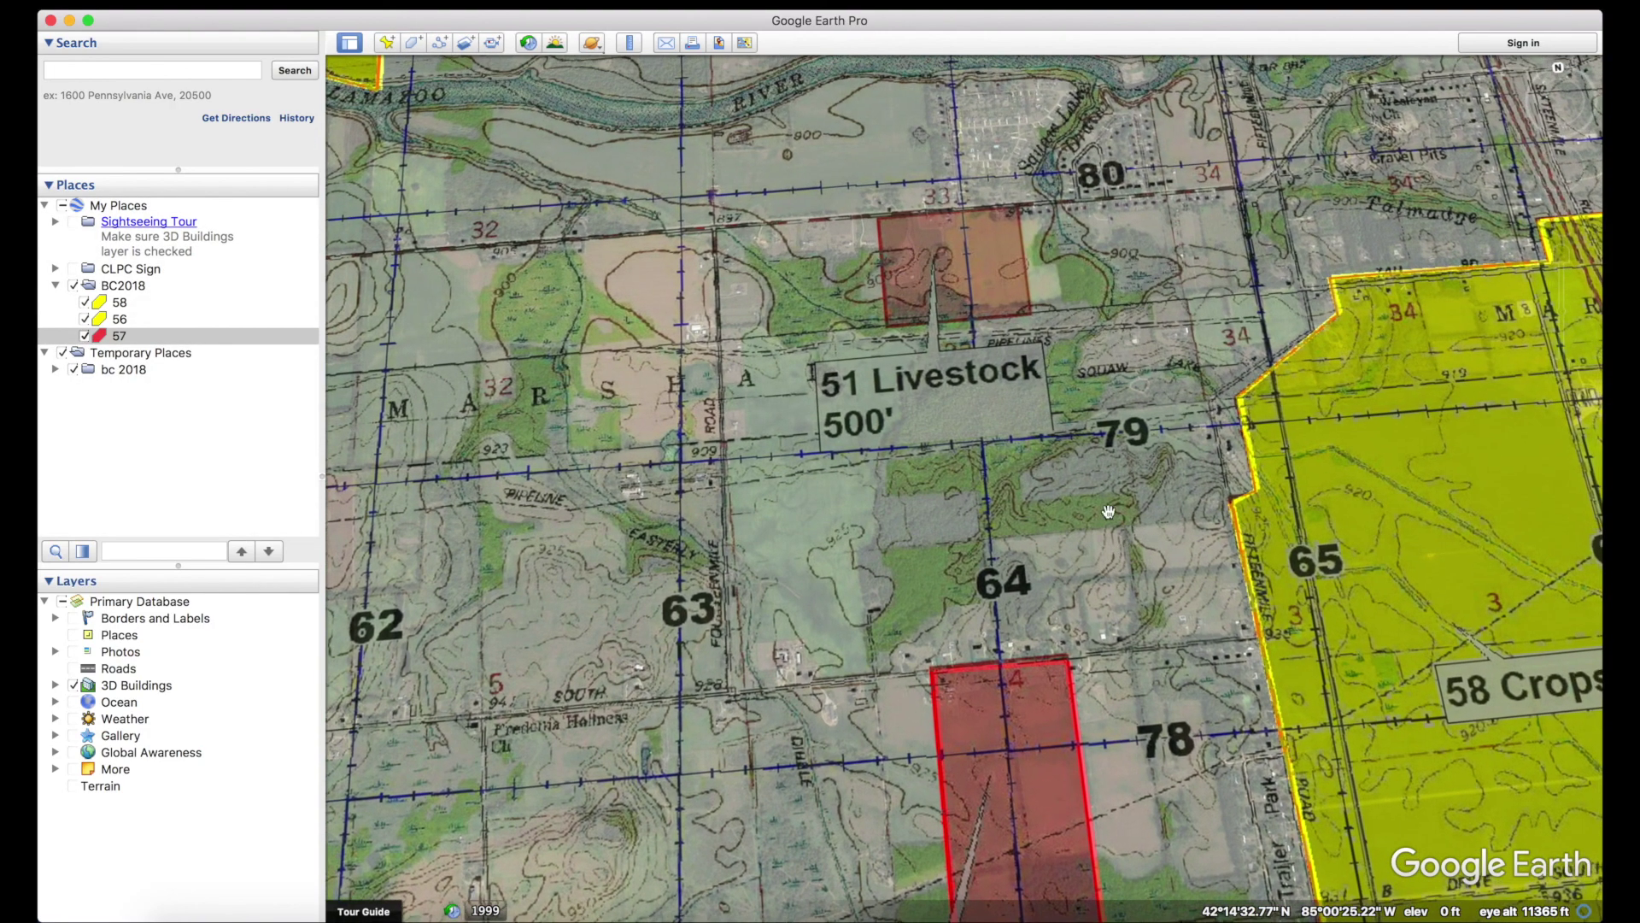
click(413, 45)
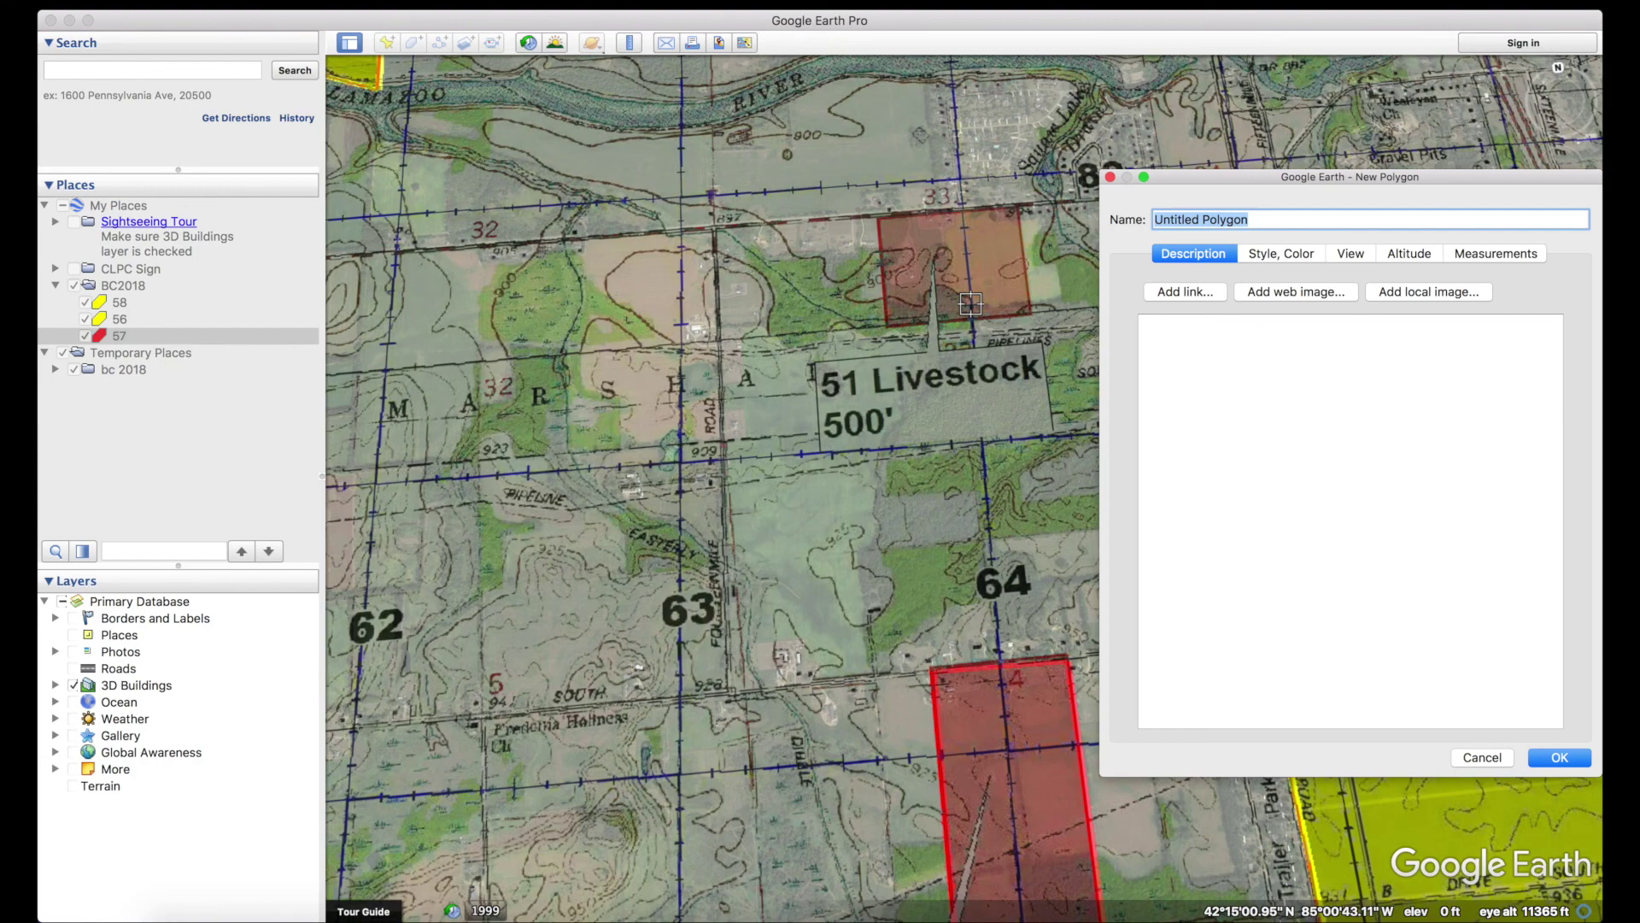
click(878, 218)
click(889, 324)
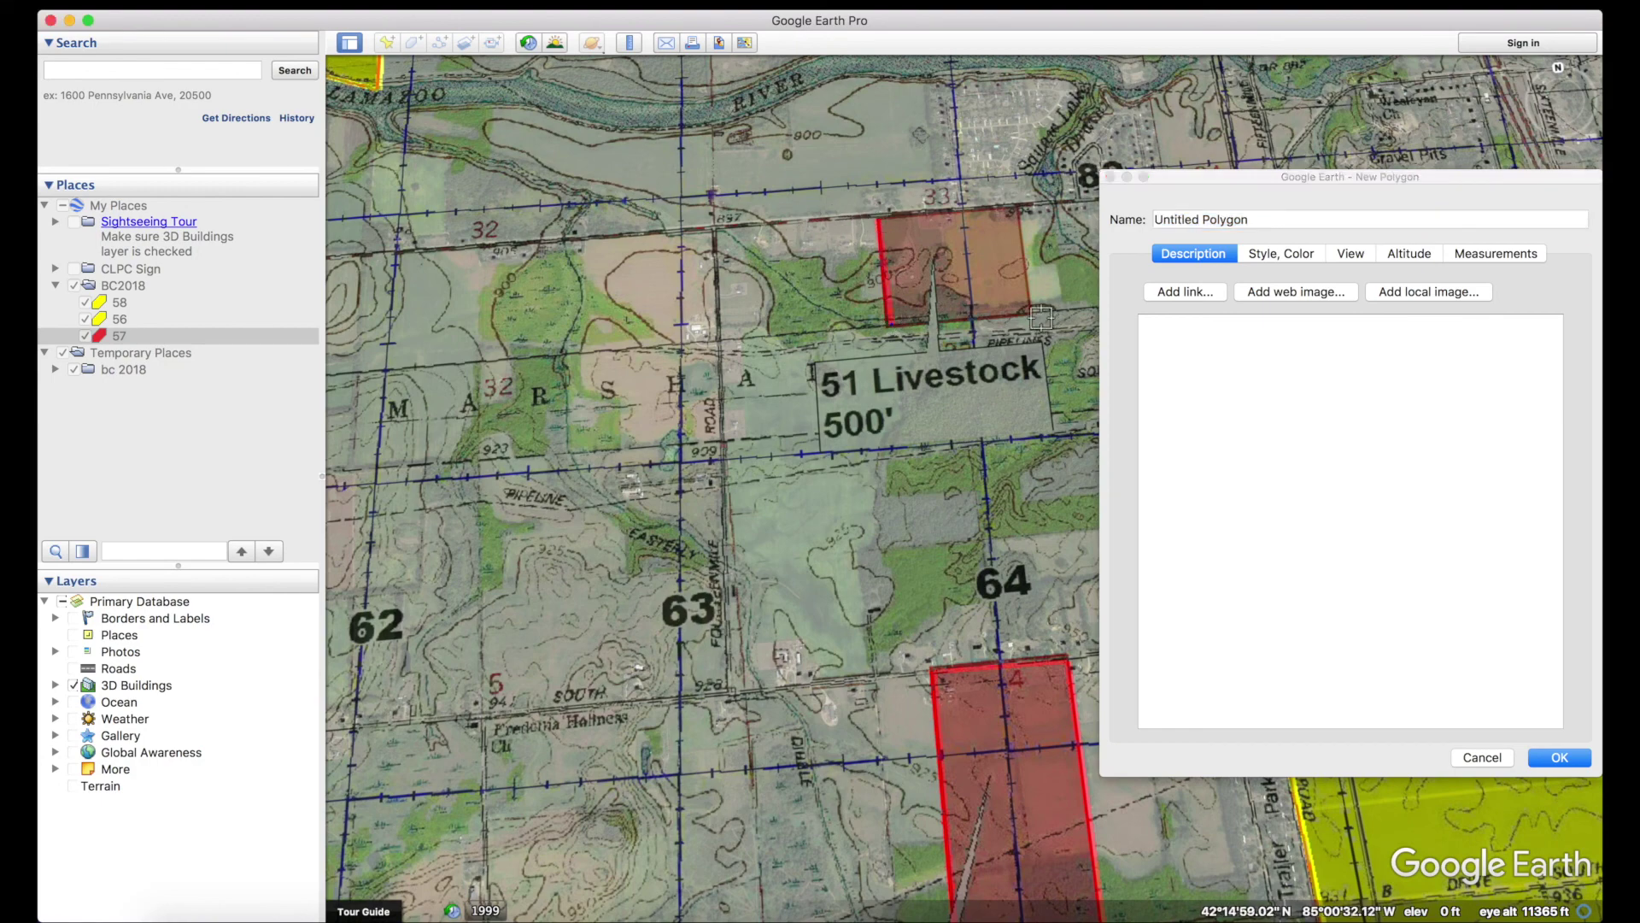
click(1033, 314)
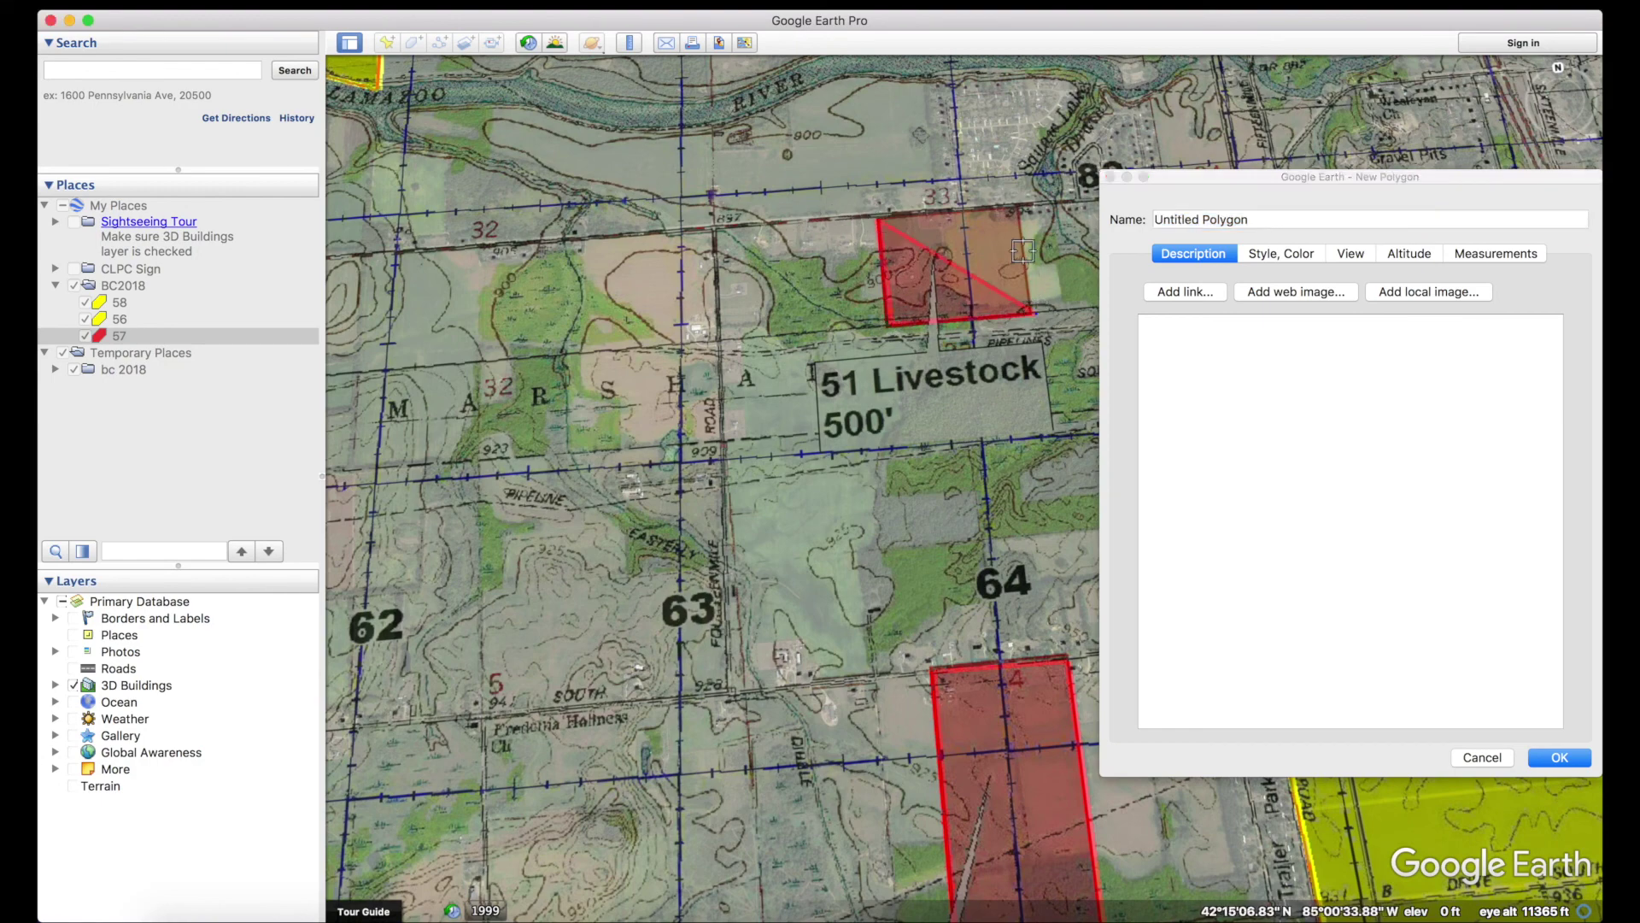
click(1017, 207)
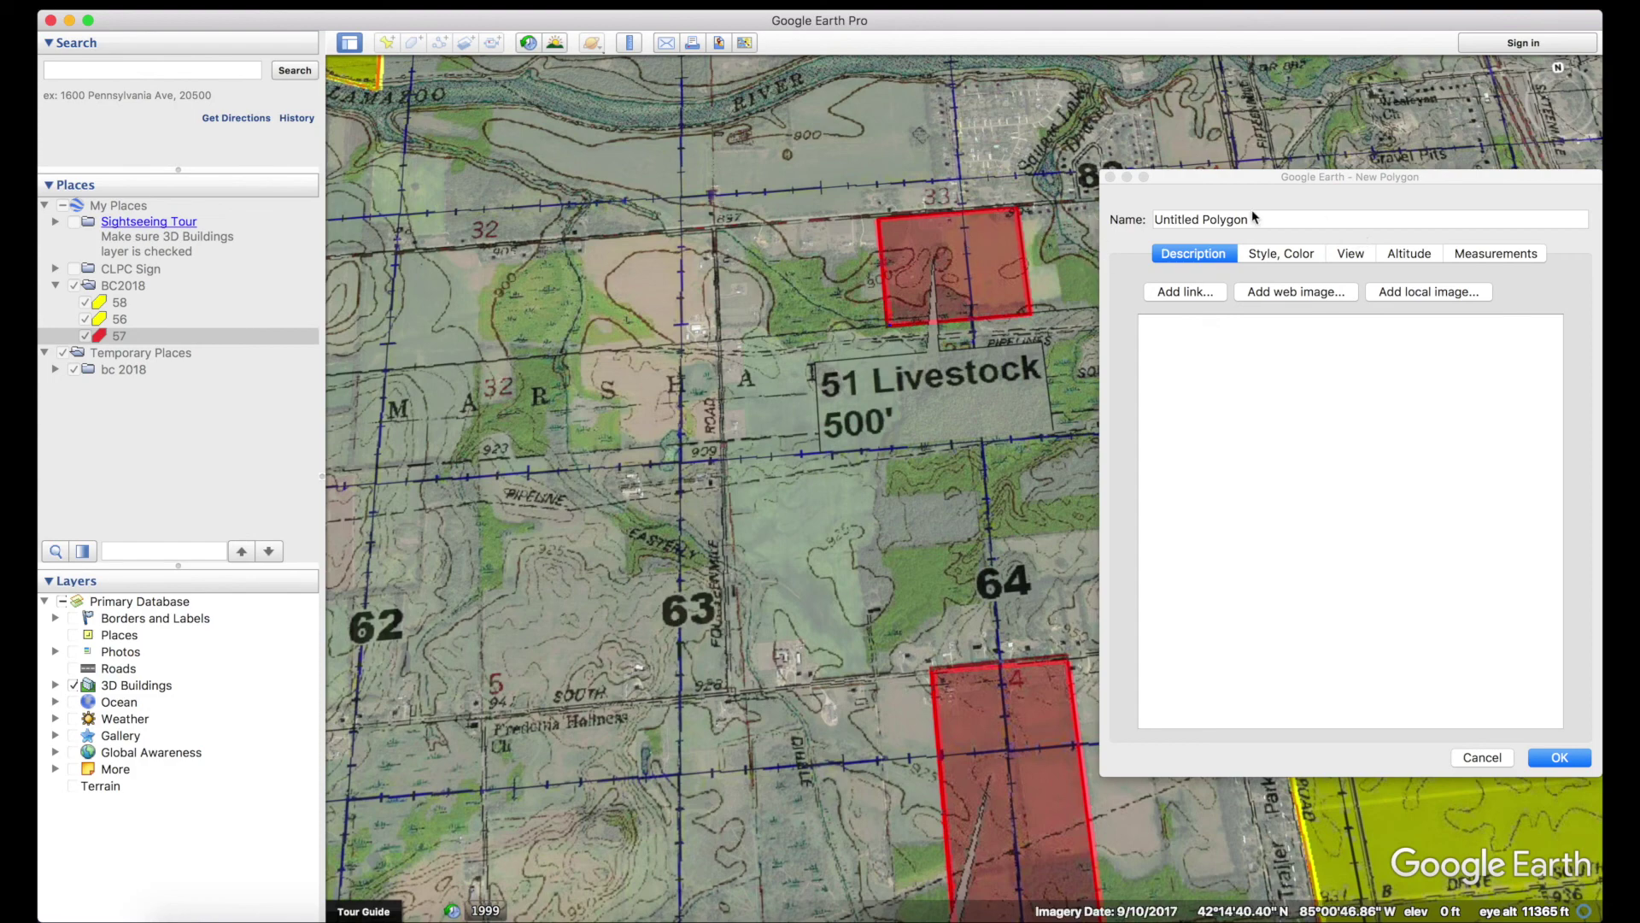
Name the newly traced livestock polygon 51 and save it.
click(1215, 219)
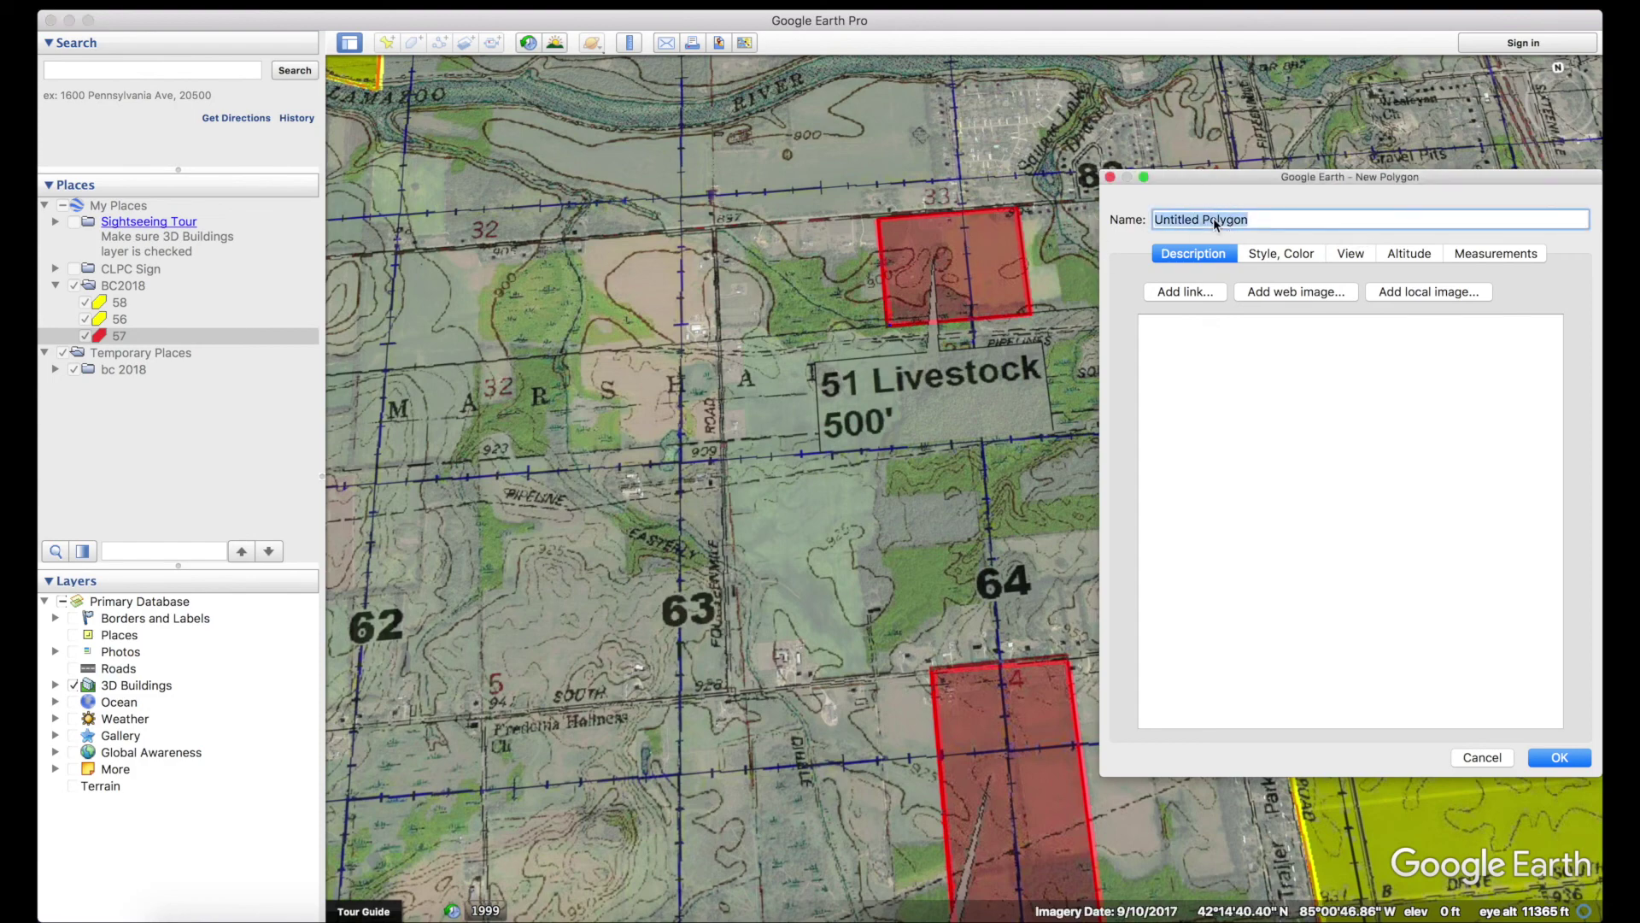
text(5)
click(1562, 759)
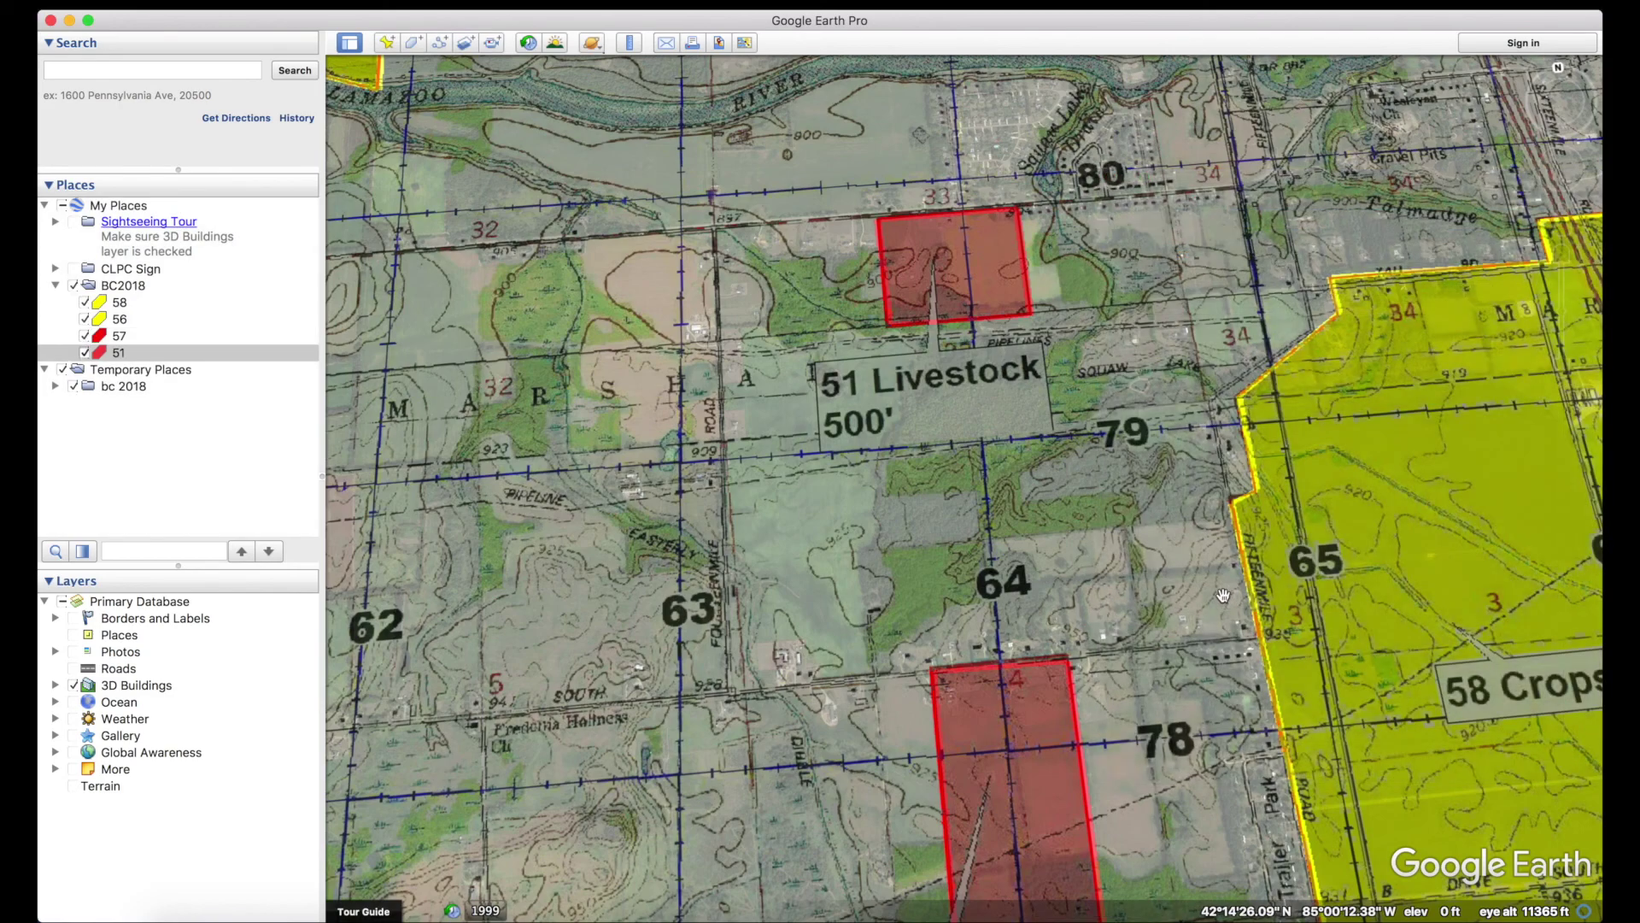
Add a new placemark and position it near the middle of the 58 Crops polygon, just above its map label.
scroll(1196, 590, down, 5)
drag(1195, 590, 935, 538)
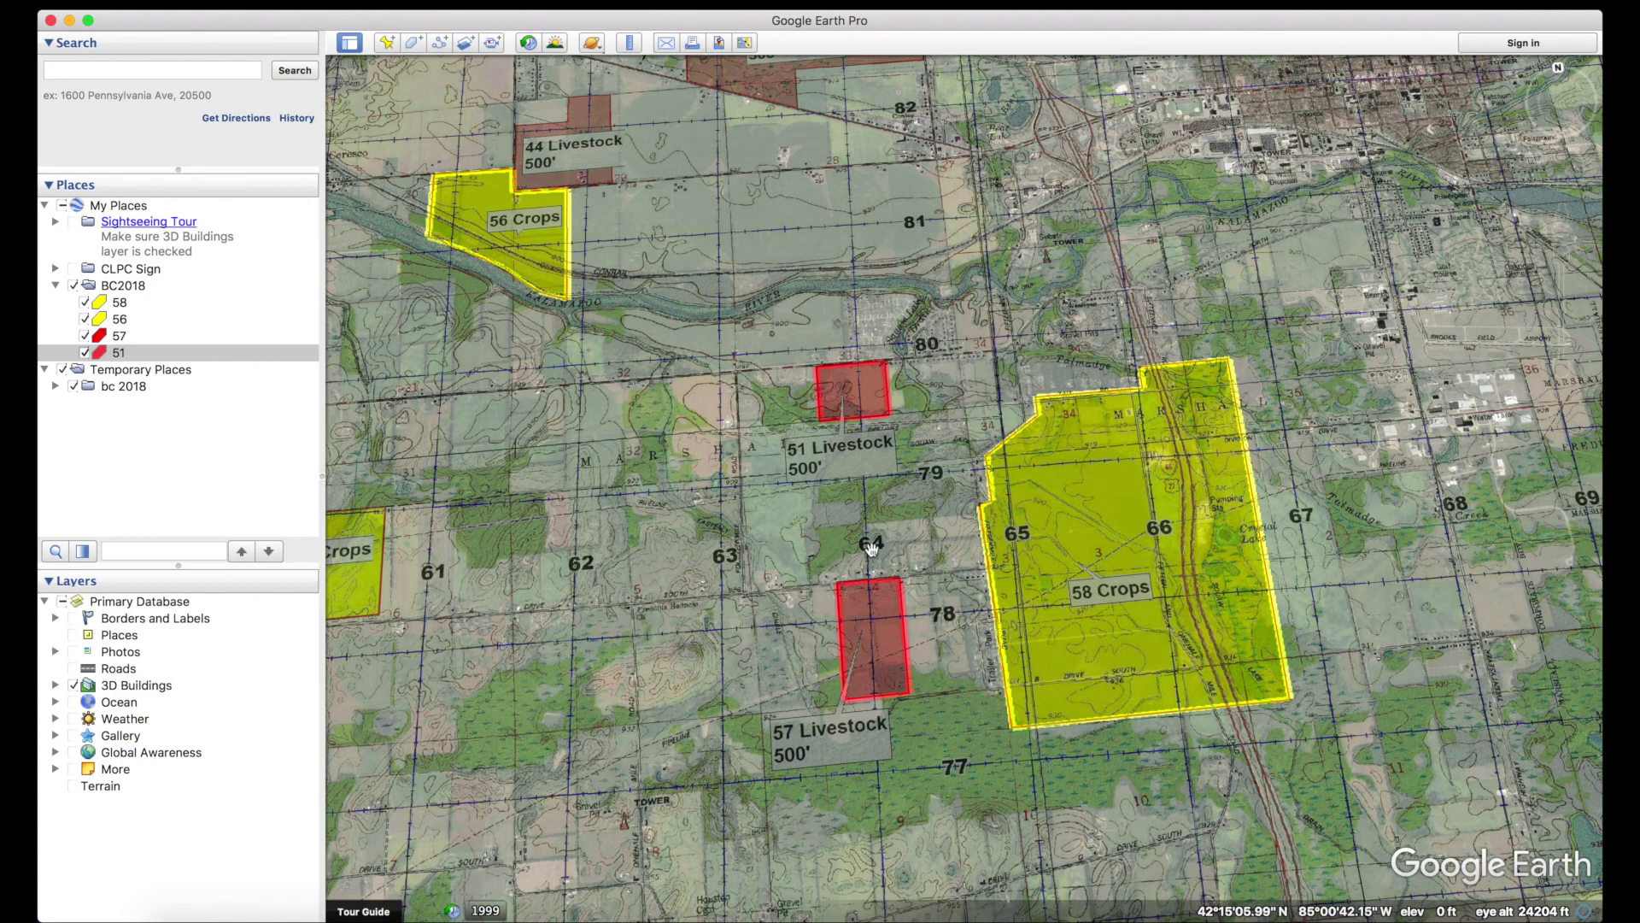
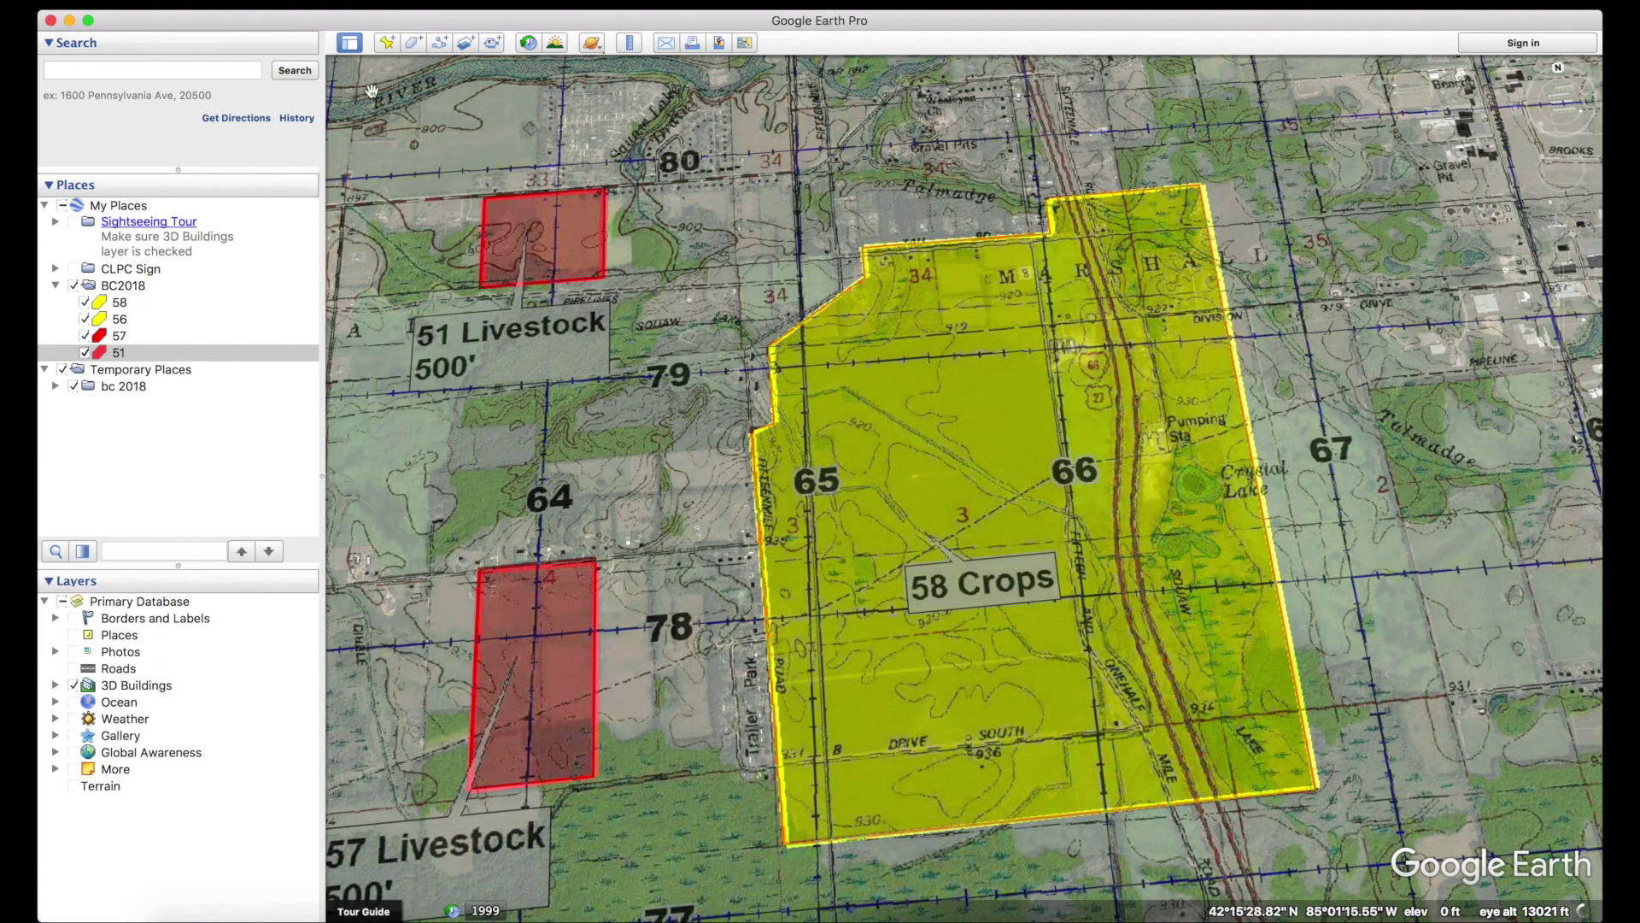
click(389, 44)
drag(955, 609, 672, 611)
drag(697, 483, 733, 537)
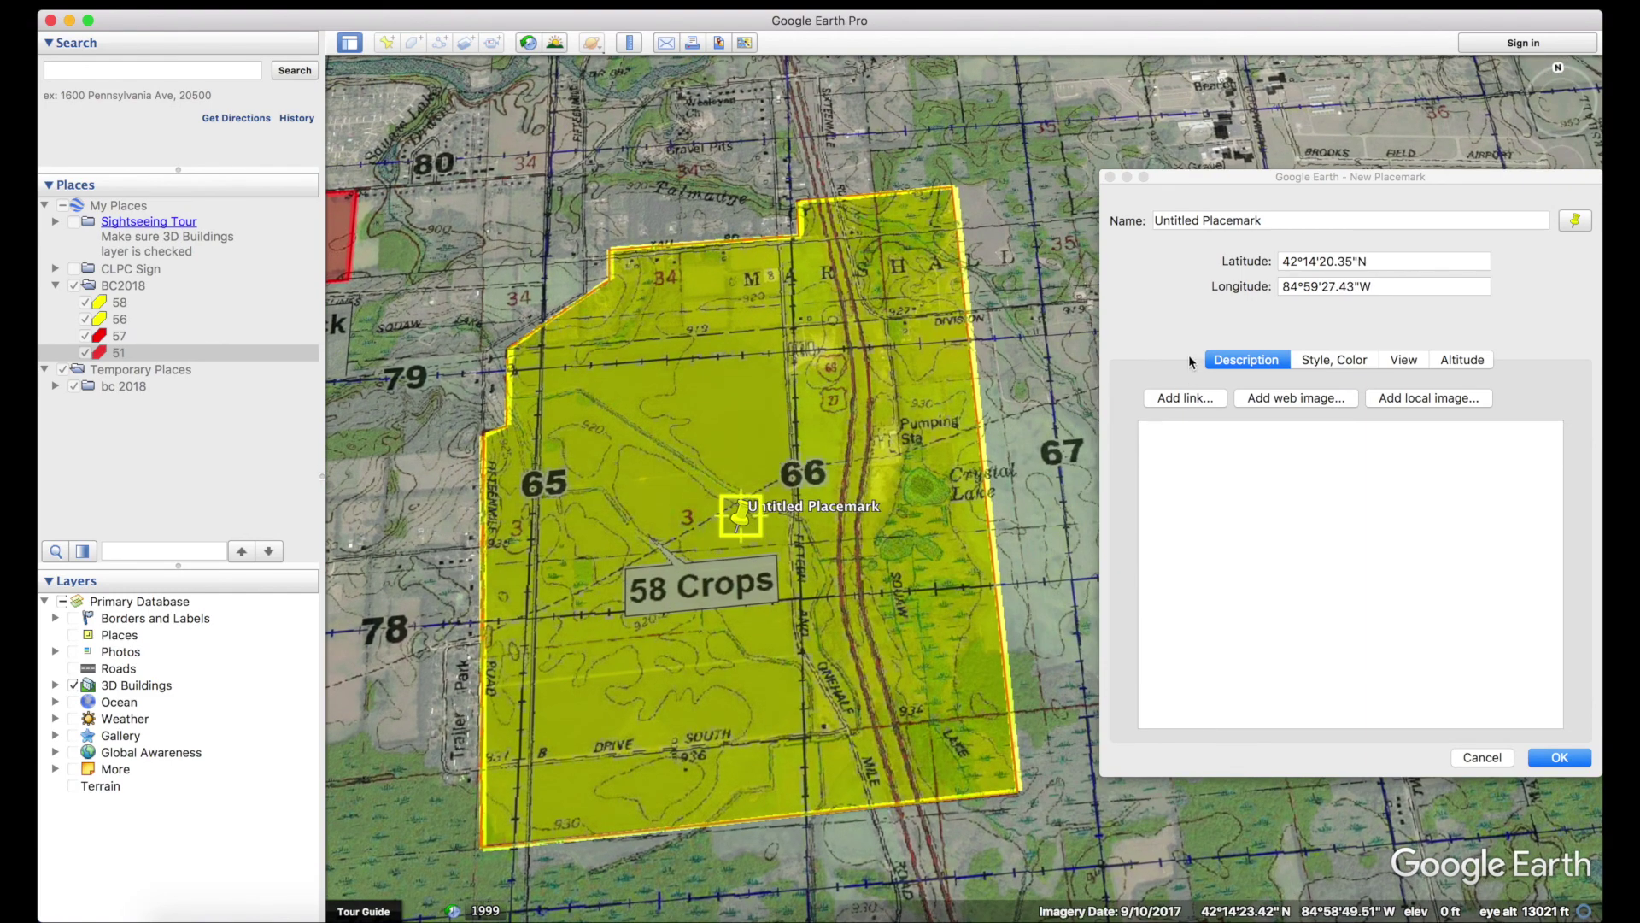
Name the placemark 58 Crops, leave its description empty, and save it.
click(1217, 229)
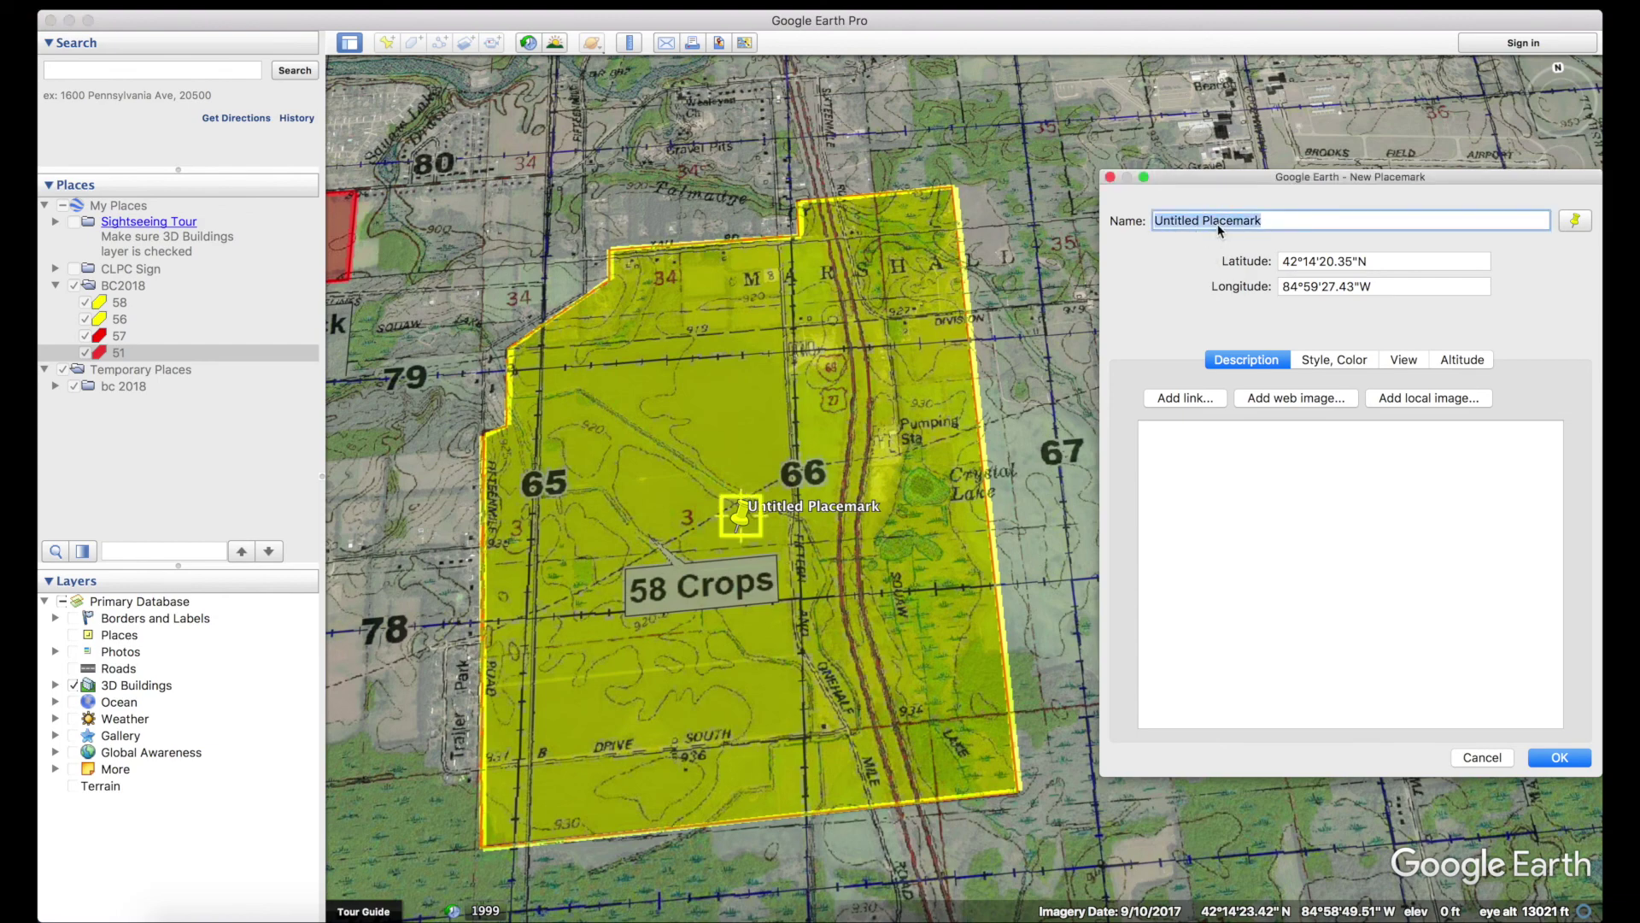
text(58 Crops)
click(1188, 453)
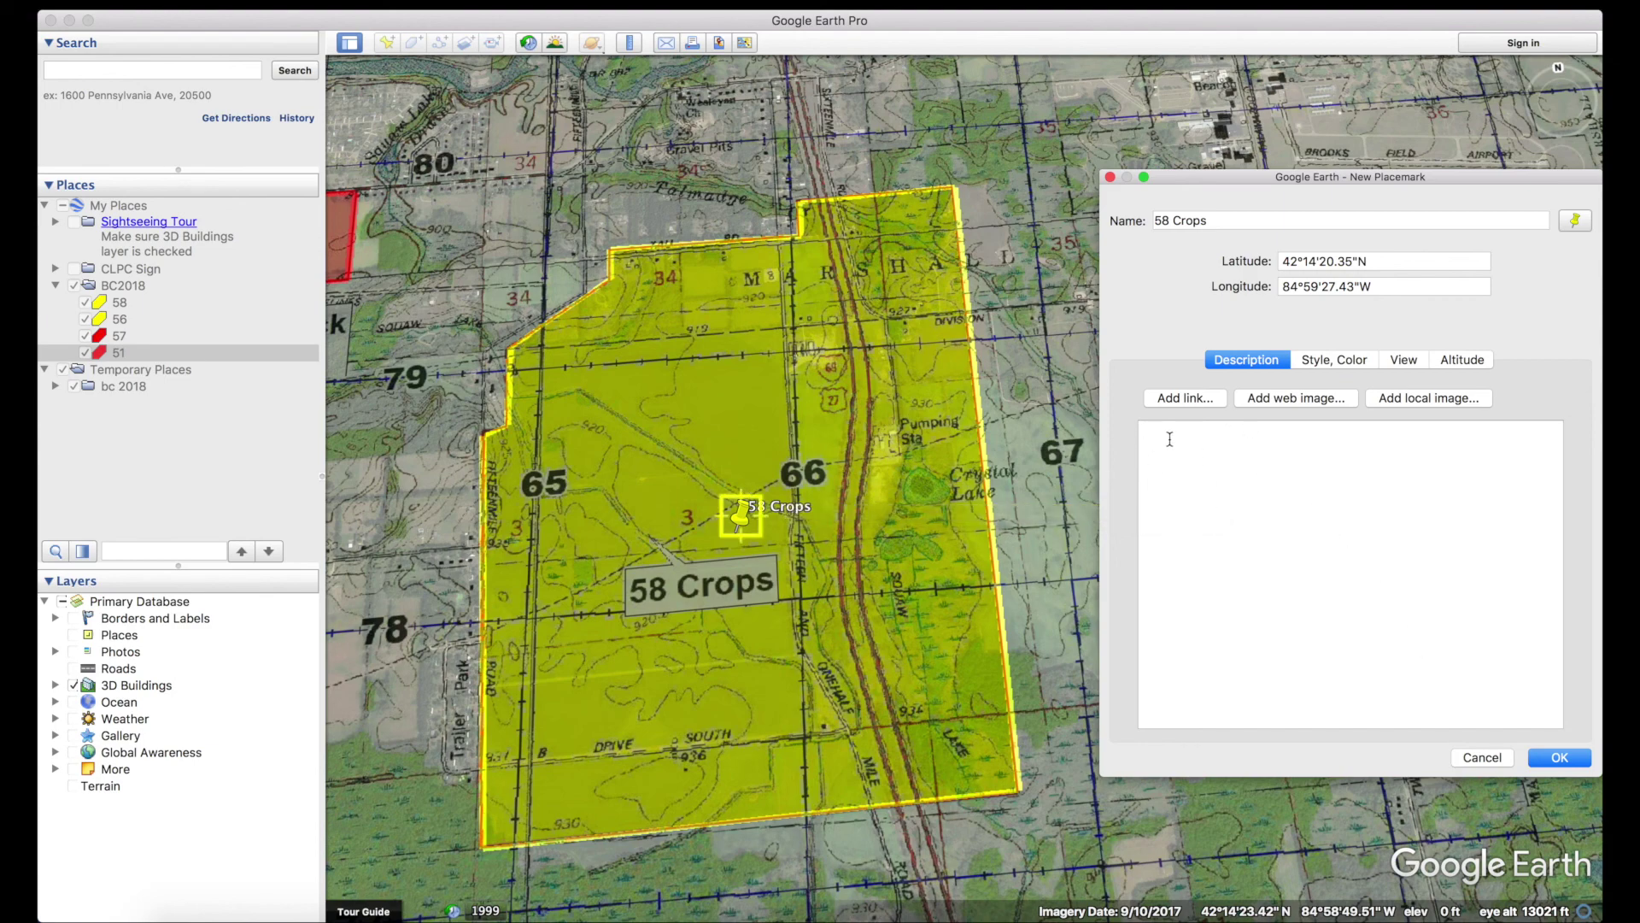
click(1562, 757)
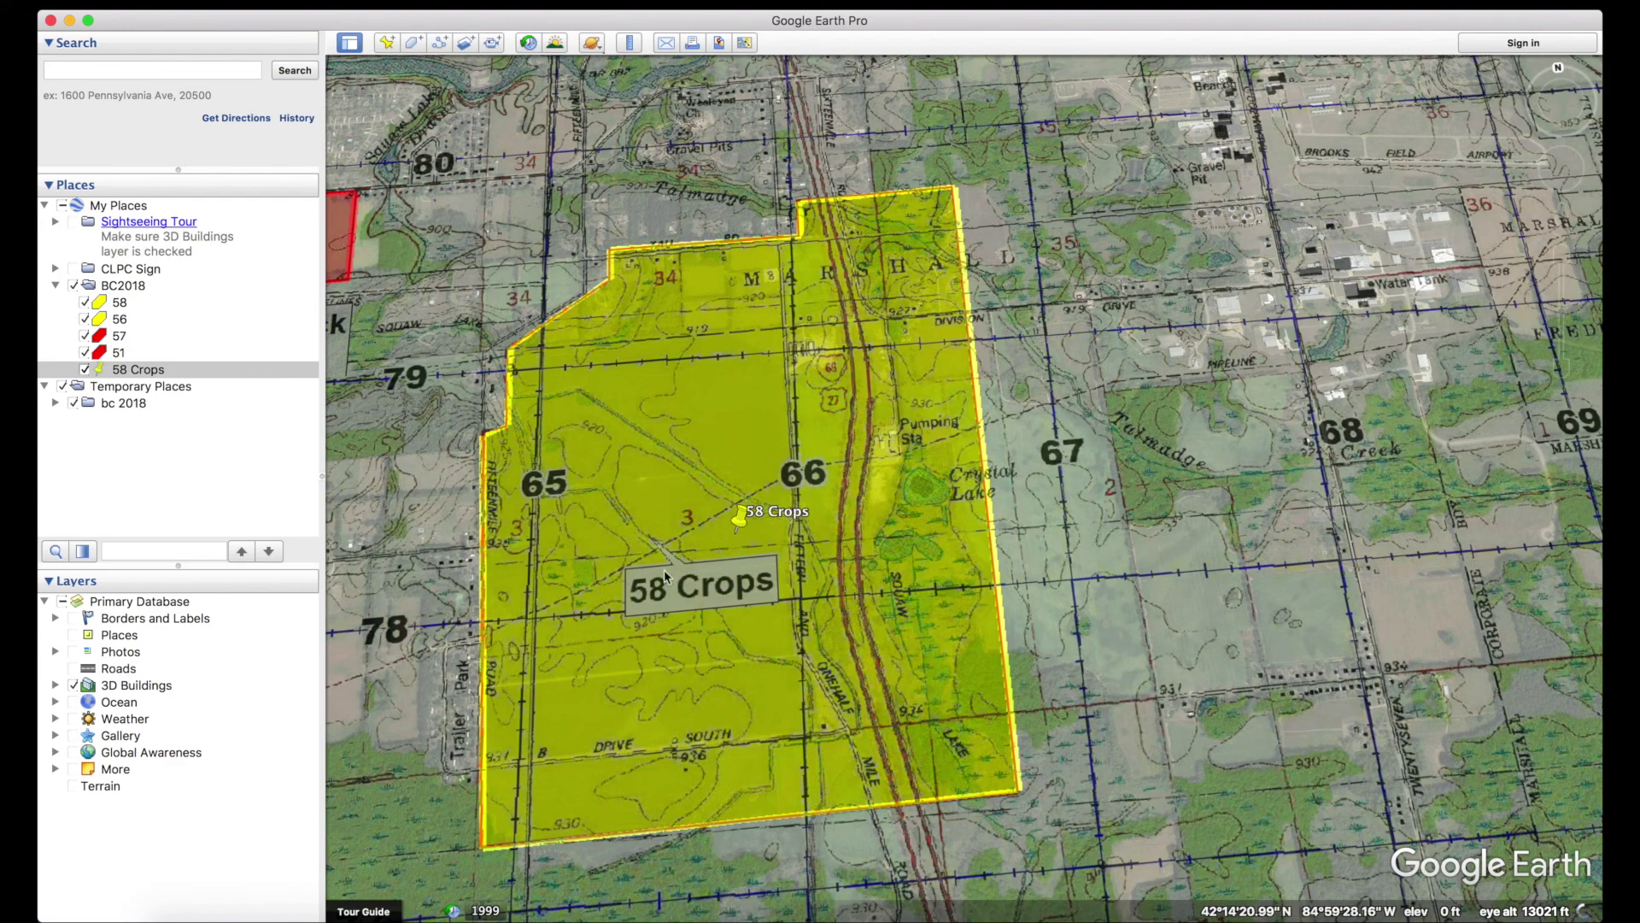
Add a new placemark and position it near the middle of the 57 Livestock polygon.
drag(431, 658, 1209, 475)
scroll(875, 534, up, 3)
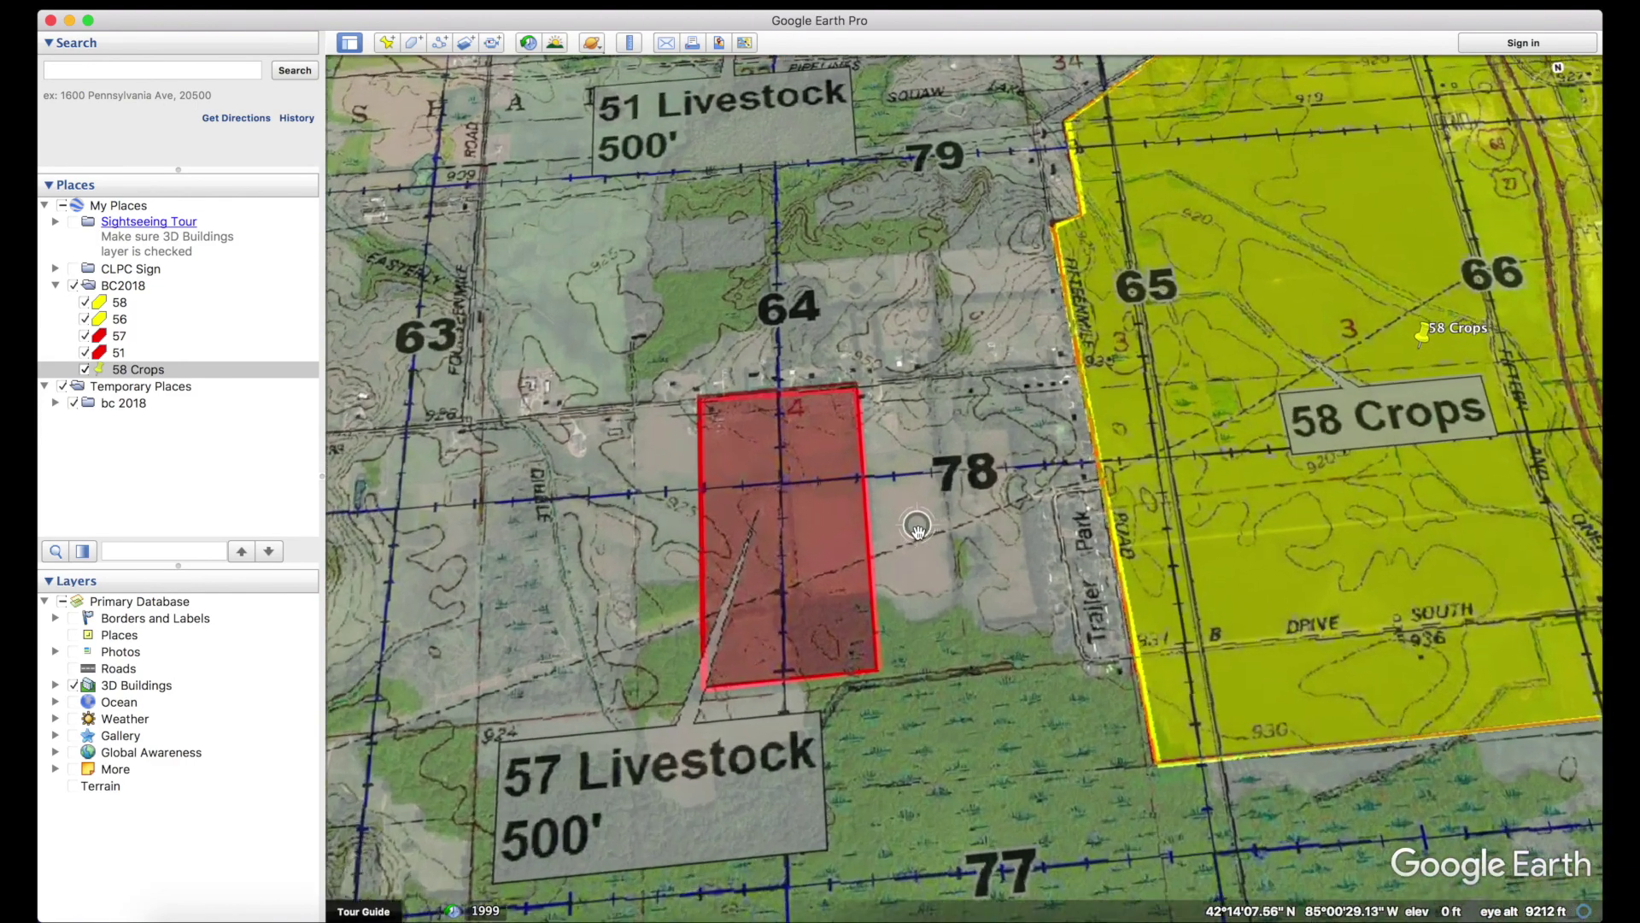
scroll(917, 530, up, 2)
drag(917, 530, 1025, 540)
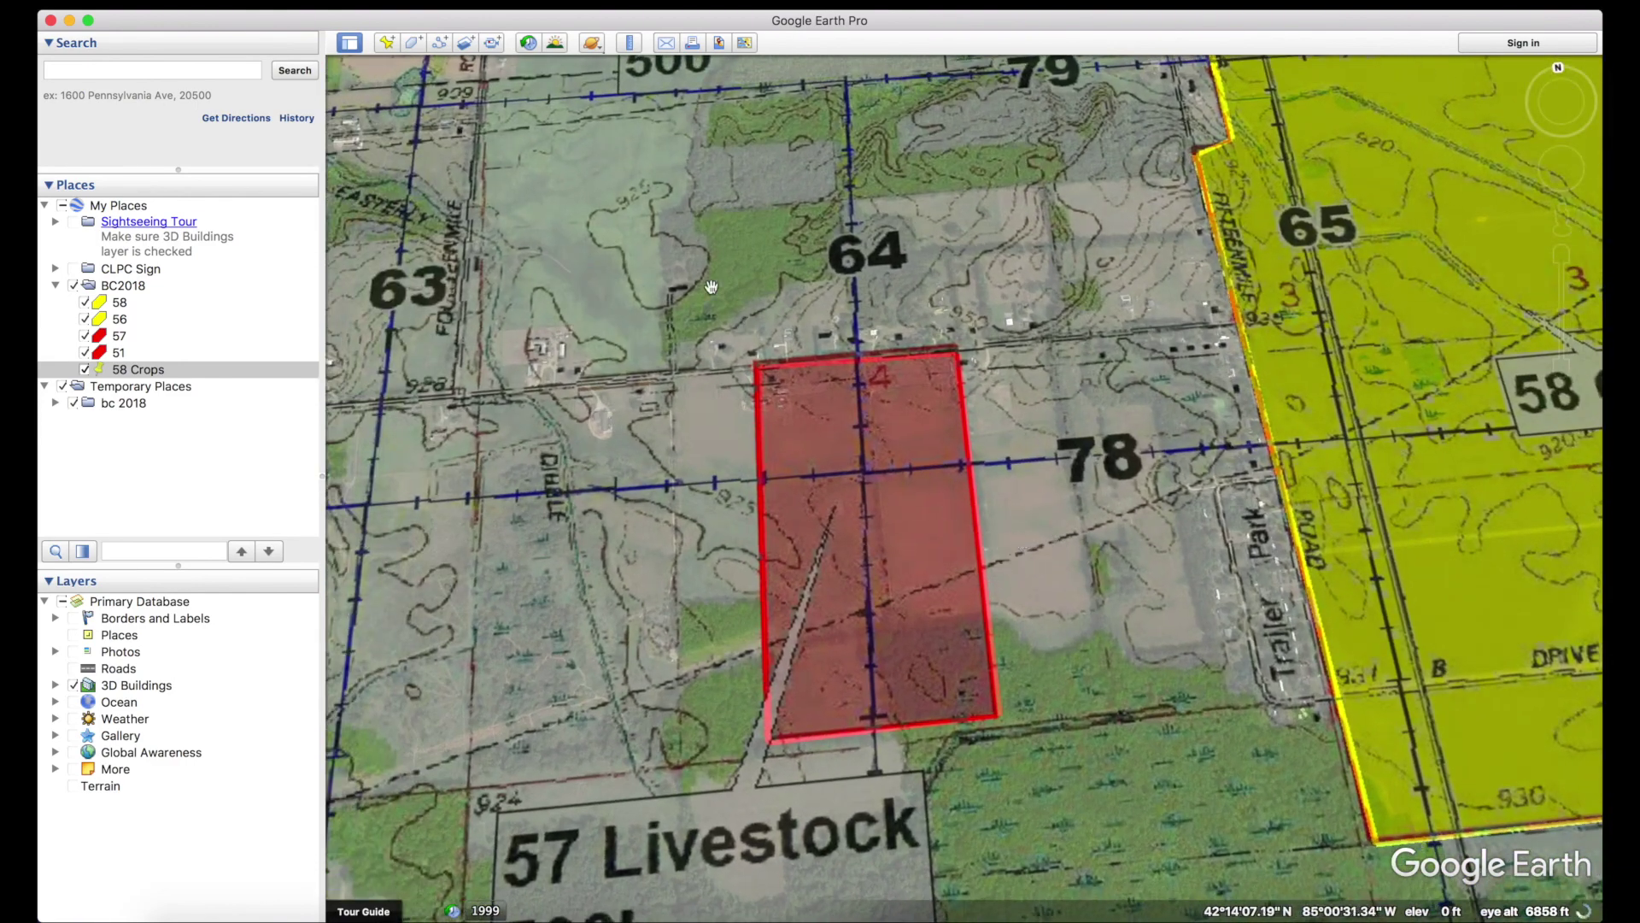
click(387, 42)
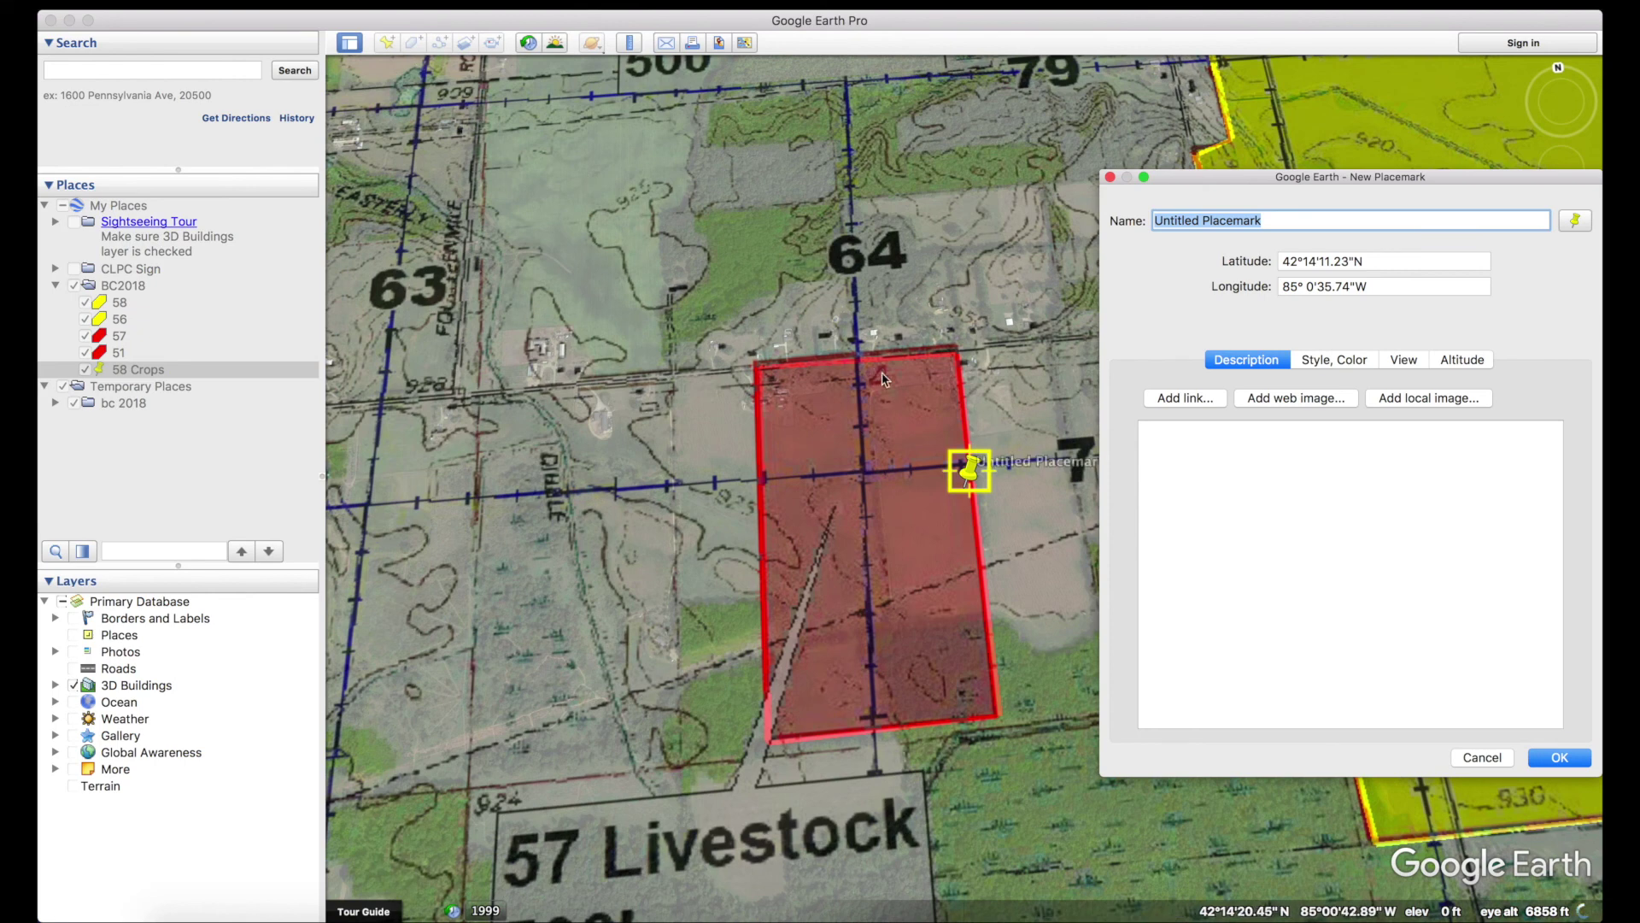
drag(965, 479, 864, 525)
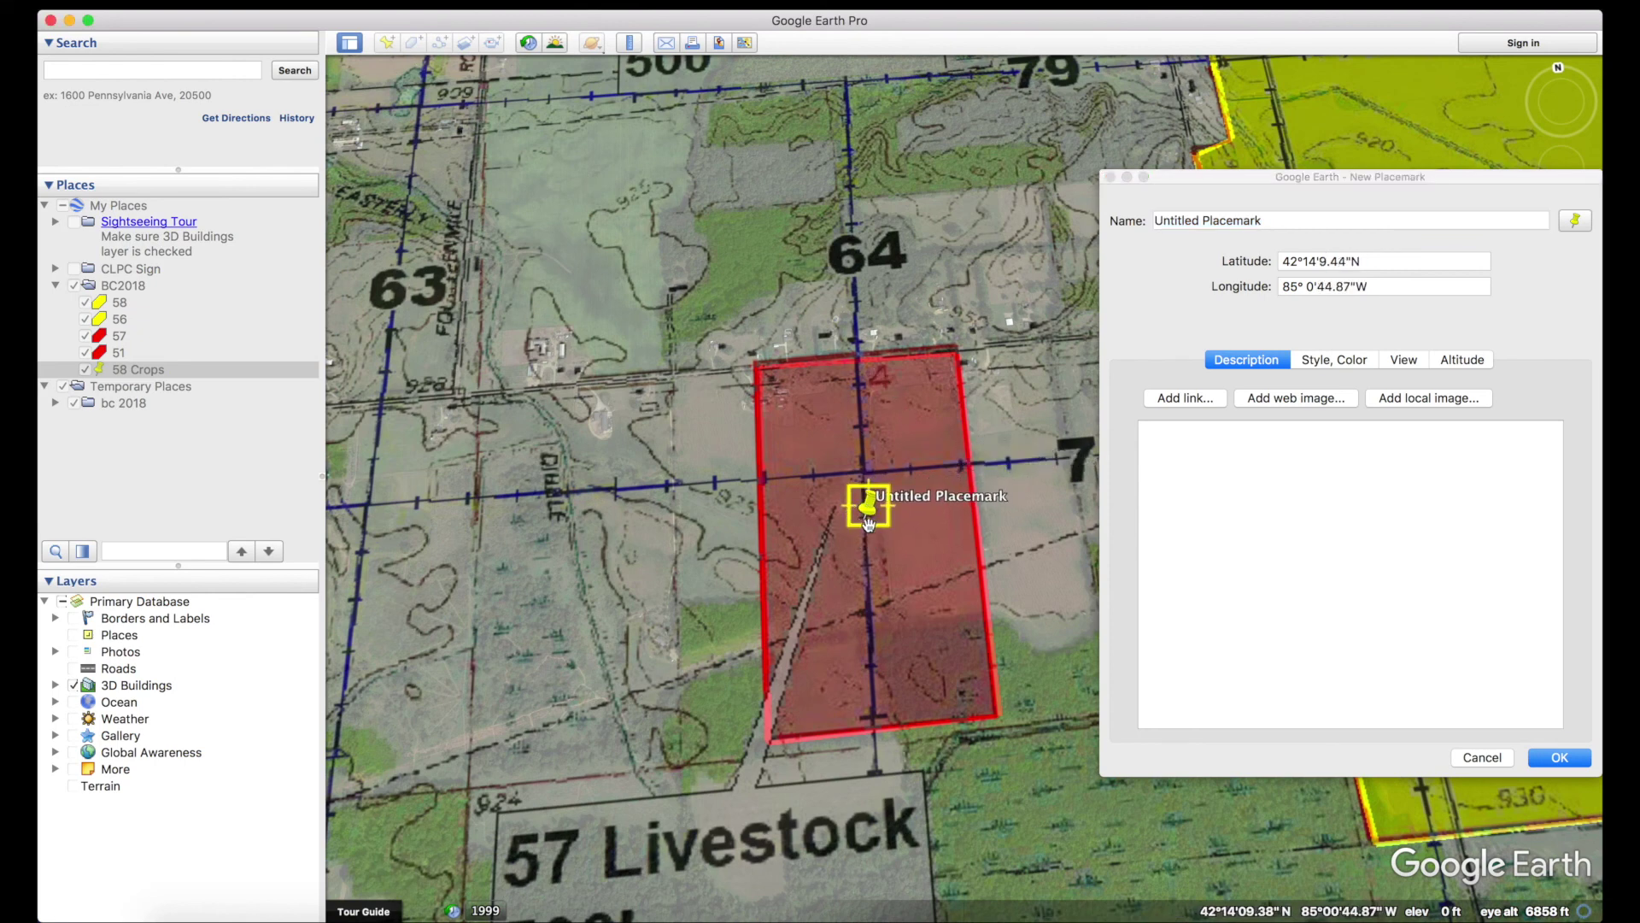
Name the placemark 57 Livestock, enter 500' as its description, and save it.
double_click(1286, 220)
click(1286, 221)
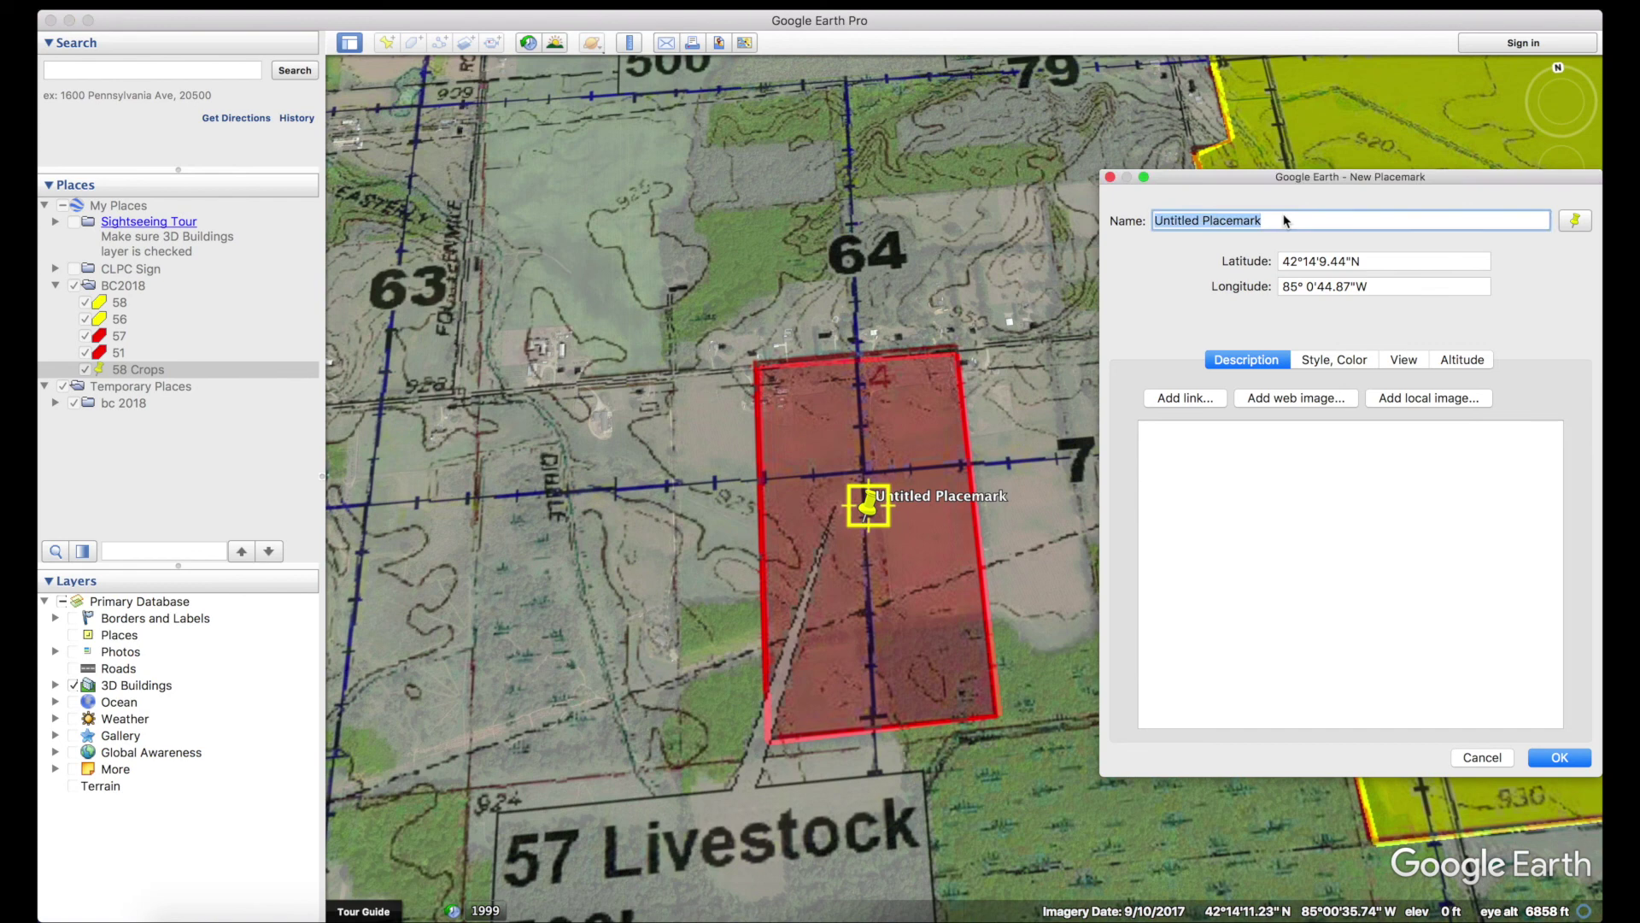
text(5)
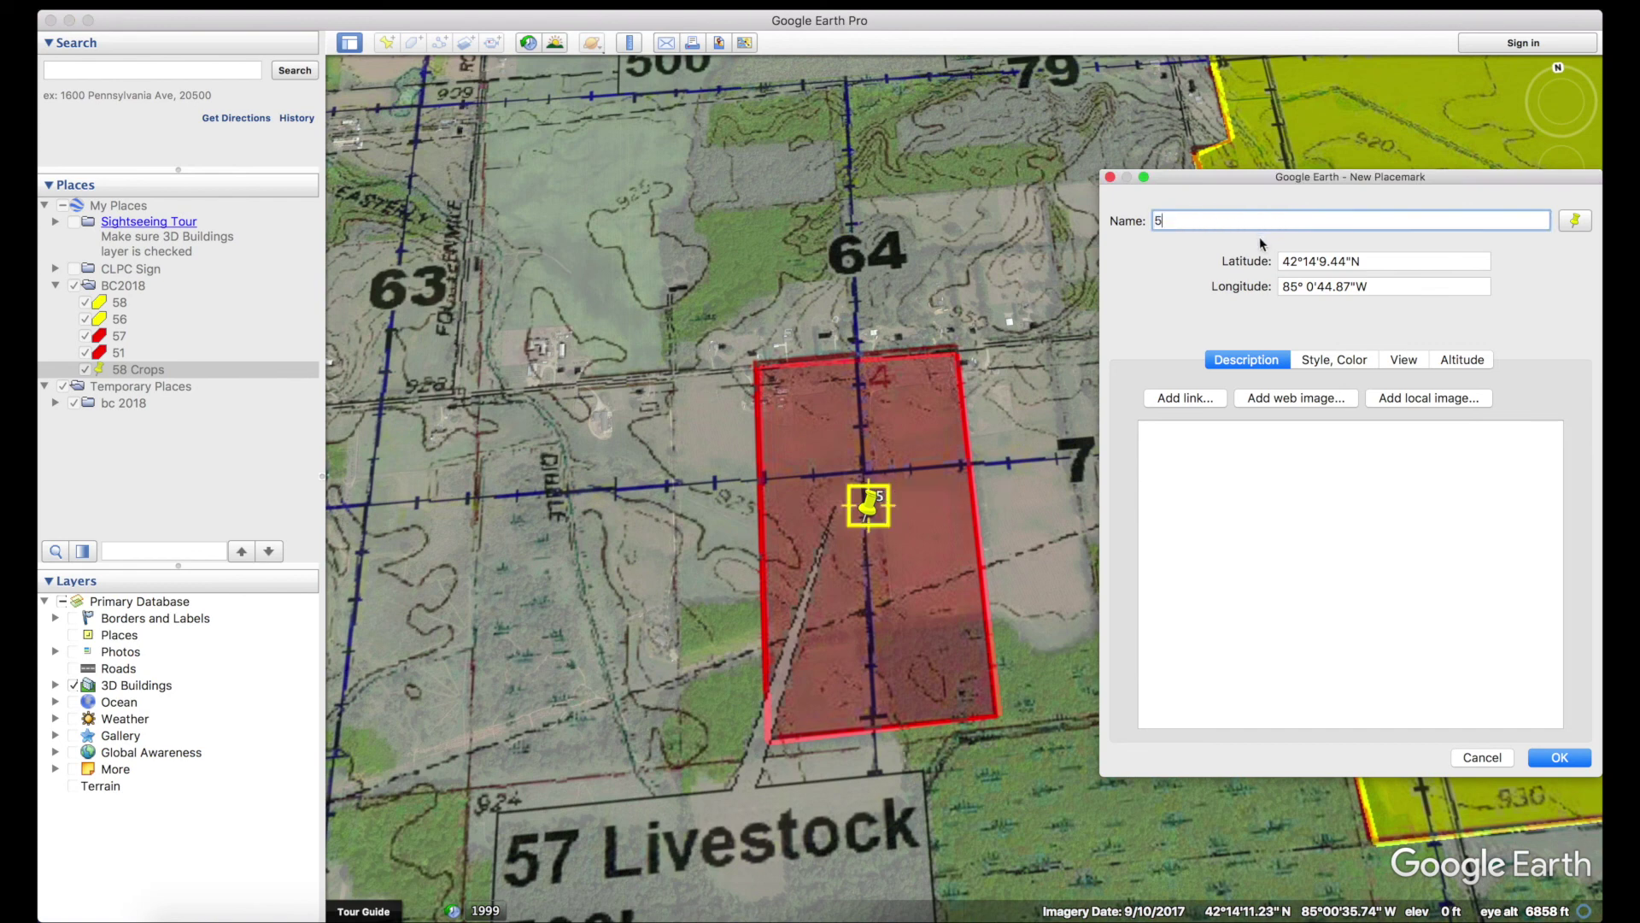
text(7 Livestock)
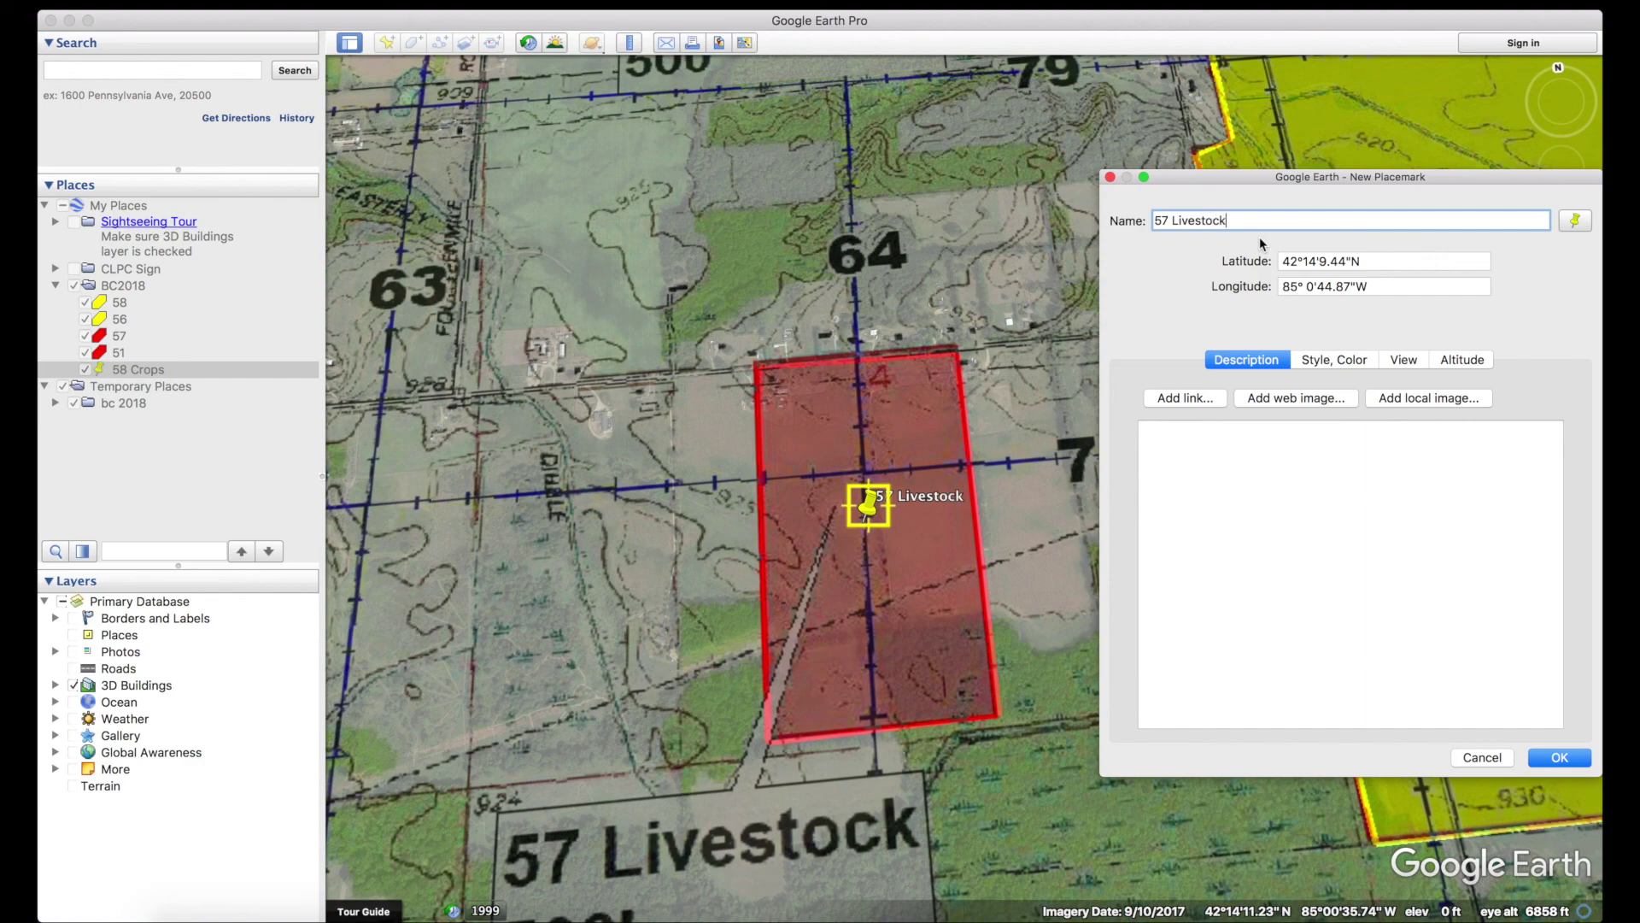
click(860, 669)
drag(859, 669, 835, 589)
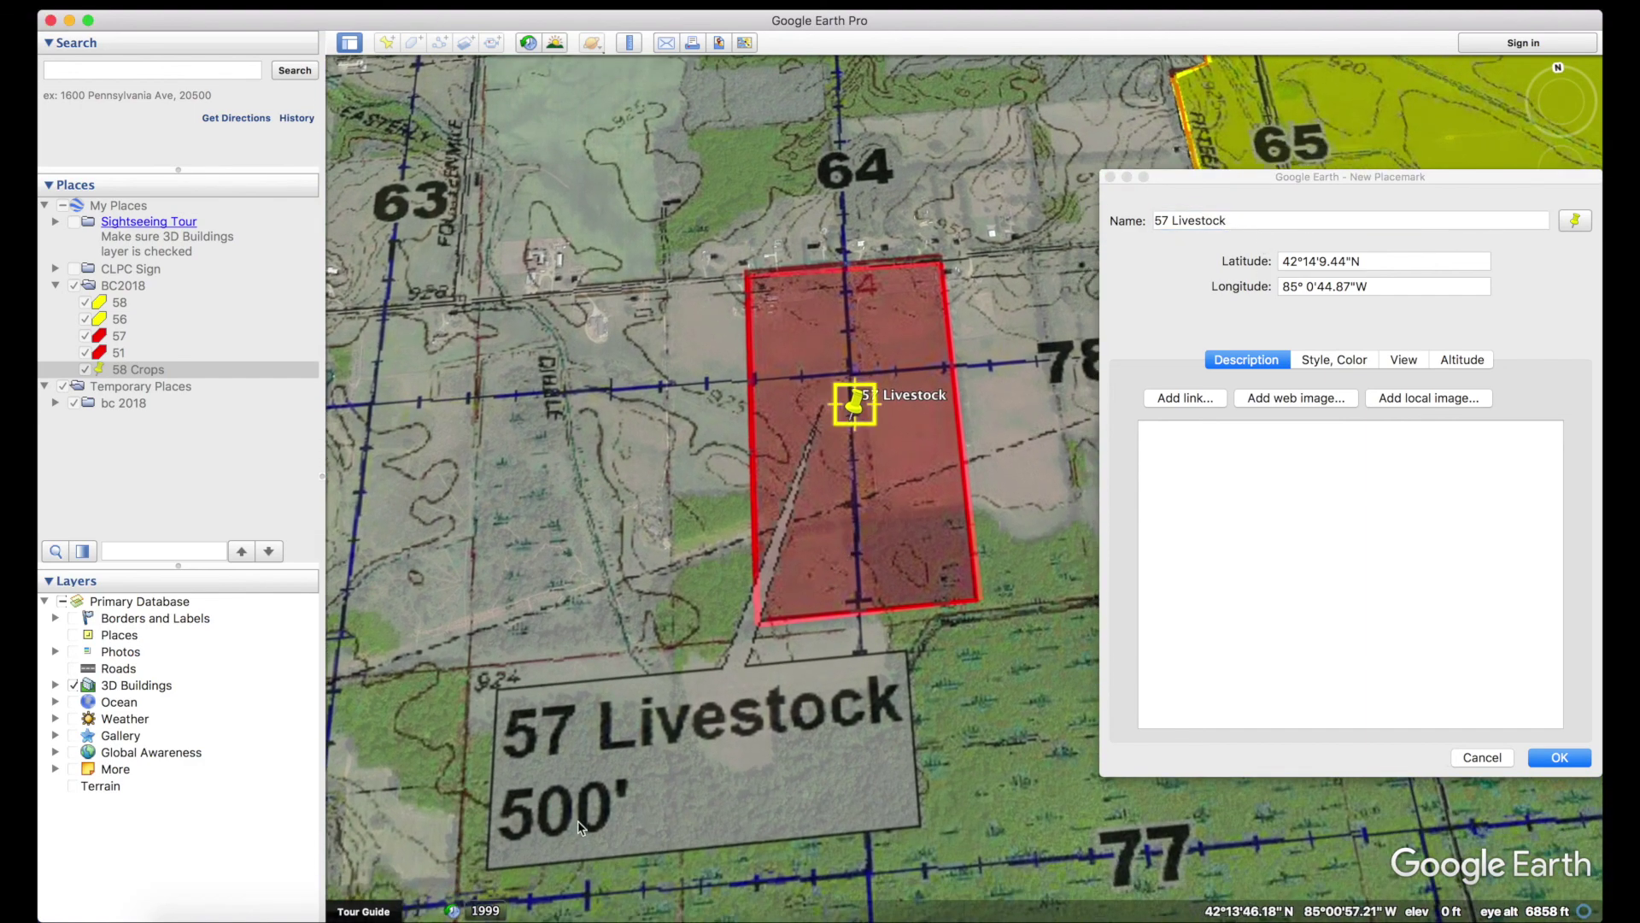
click(1193, 547)
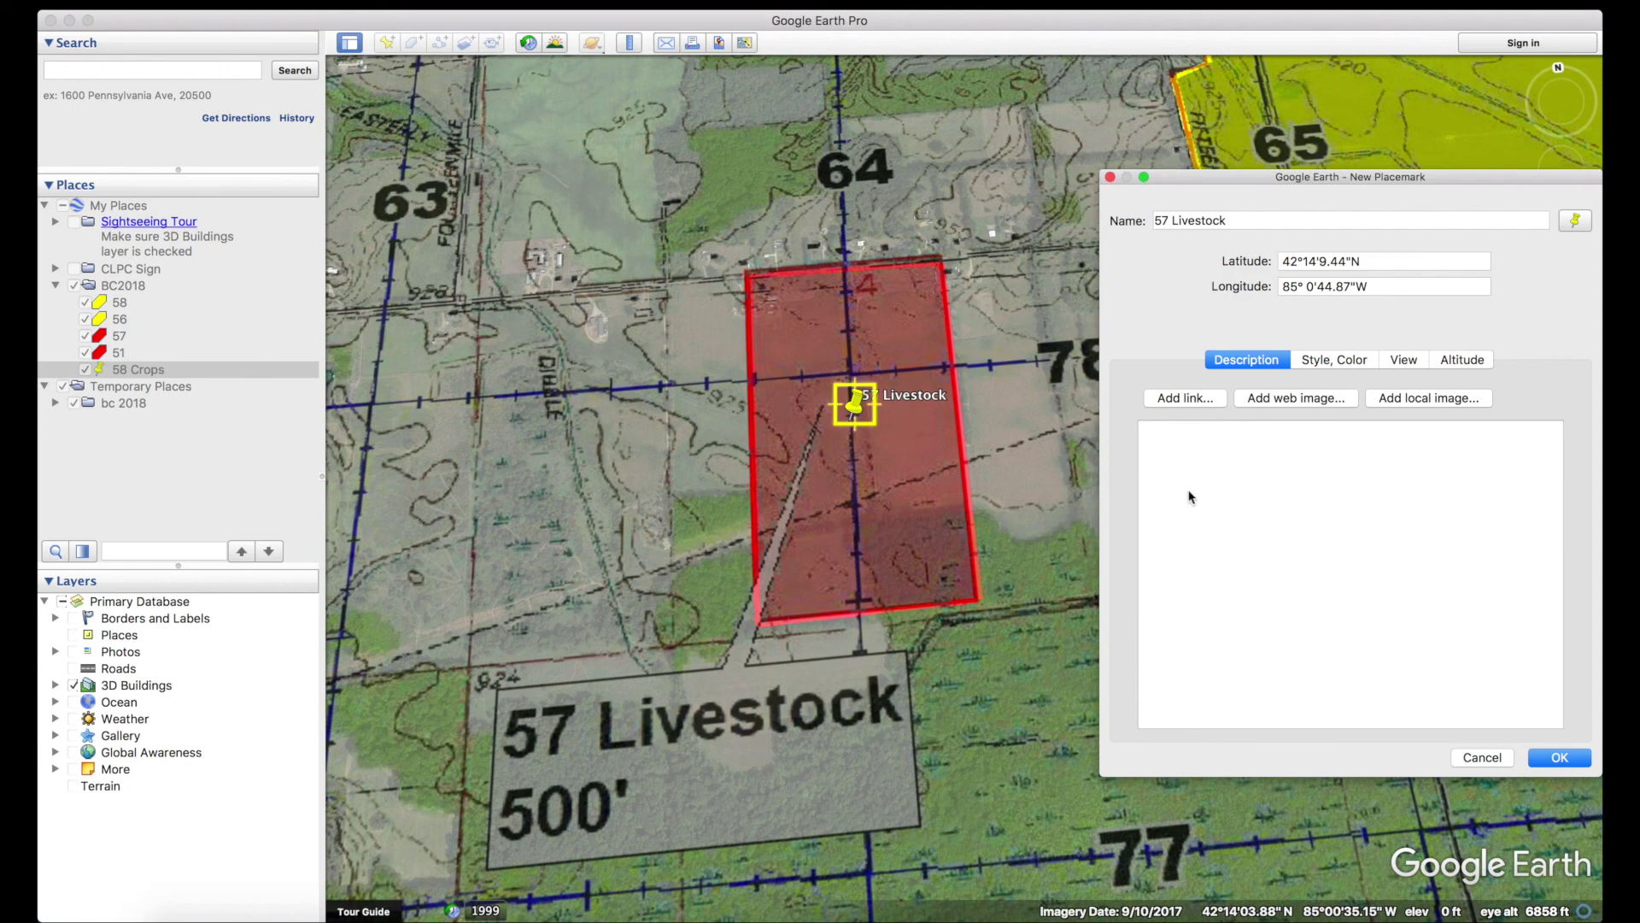
text(500)
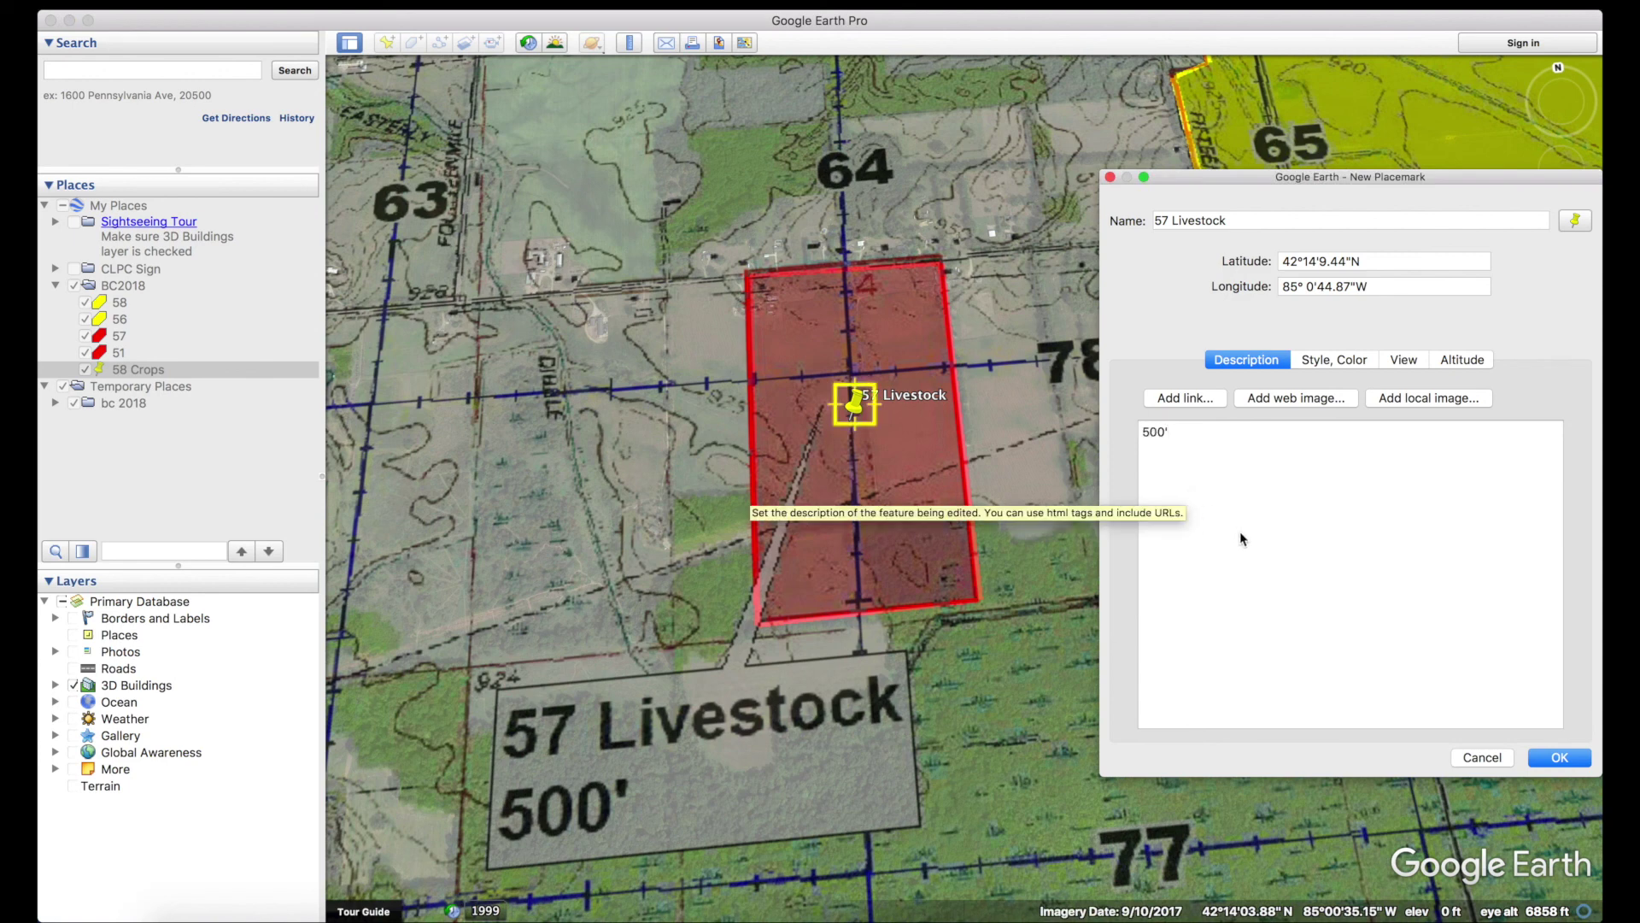
click(1561, 758)
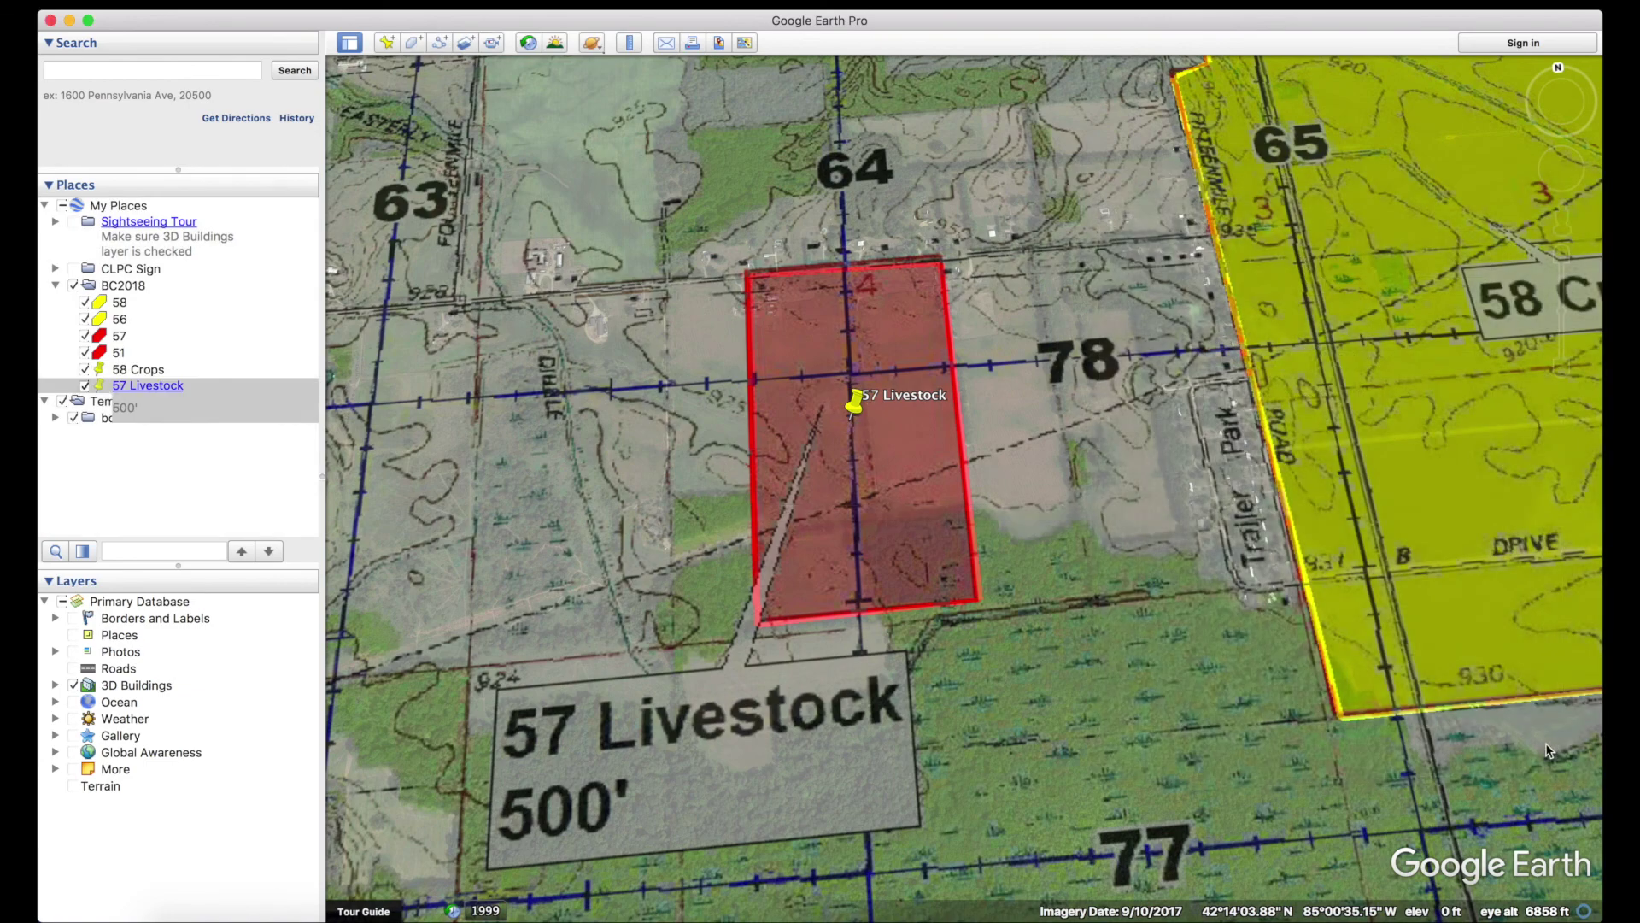
Add a placemark named 51 Livestock inside polygon 51 with the description 500' and save it.
scroll(1212, 541, down, 3)
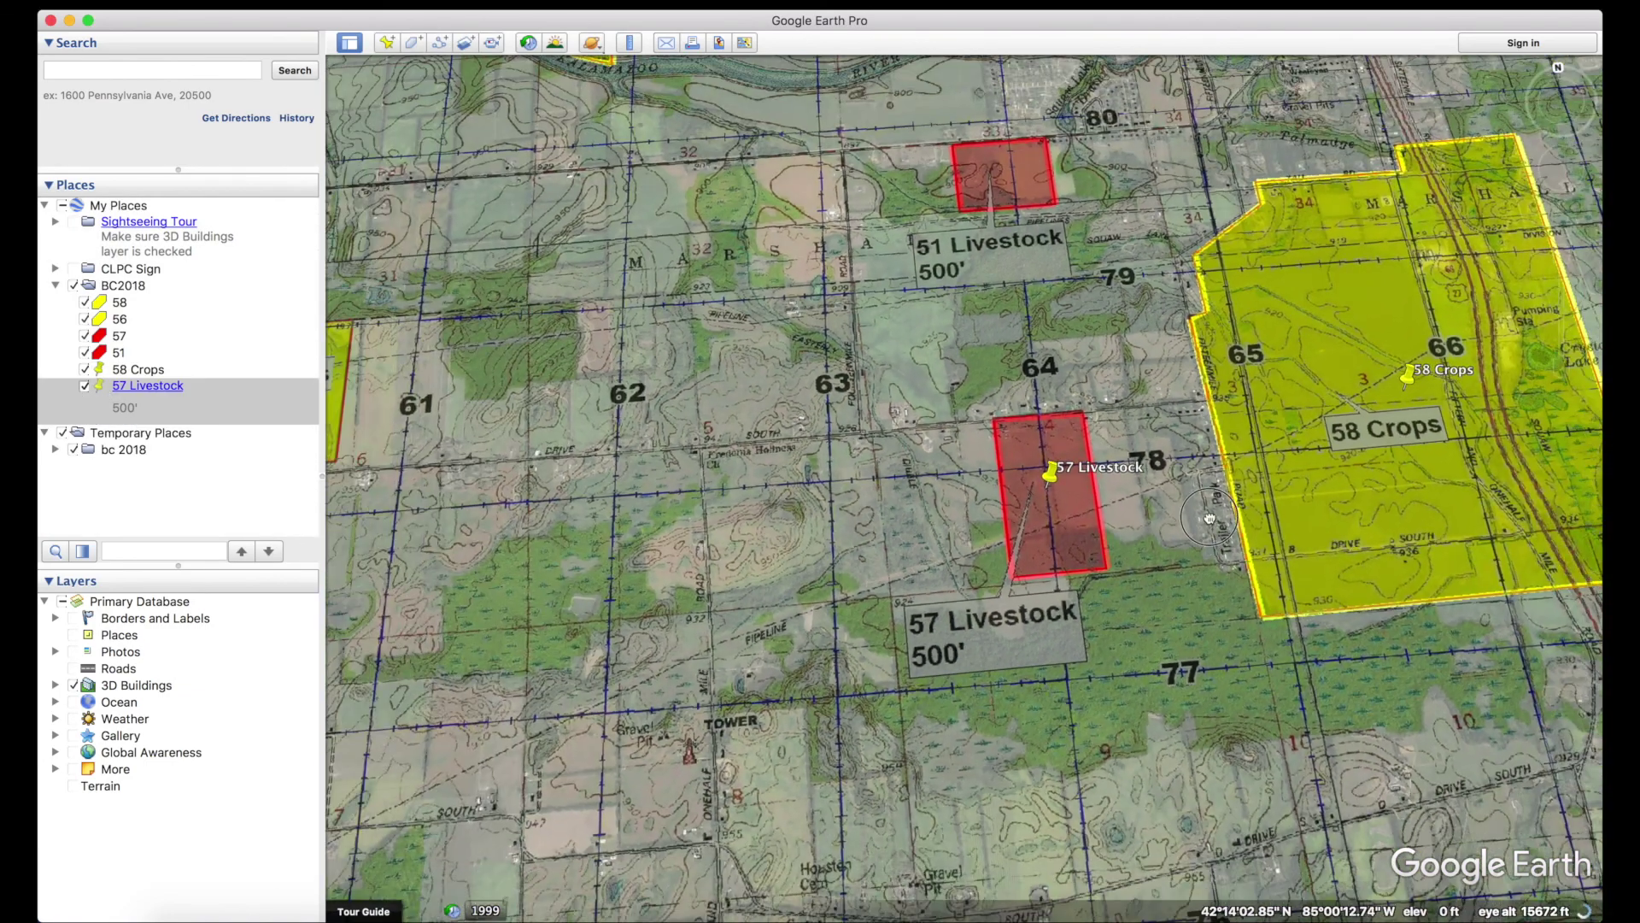
drag(1125, 199, 1077, 341)
scroll(1044, 321, up, 2)
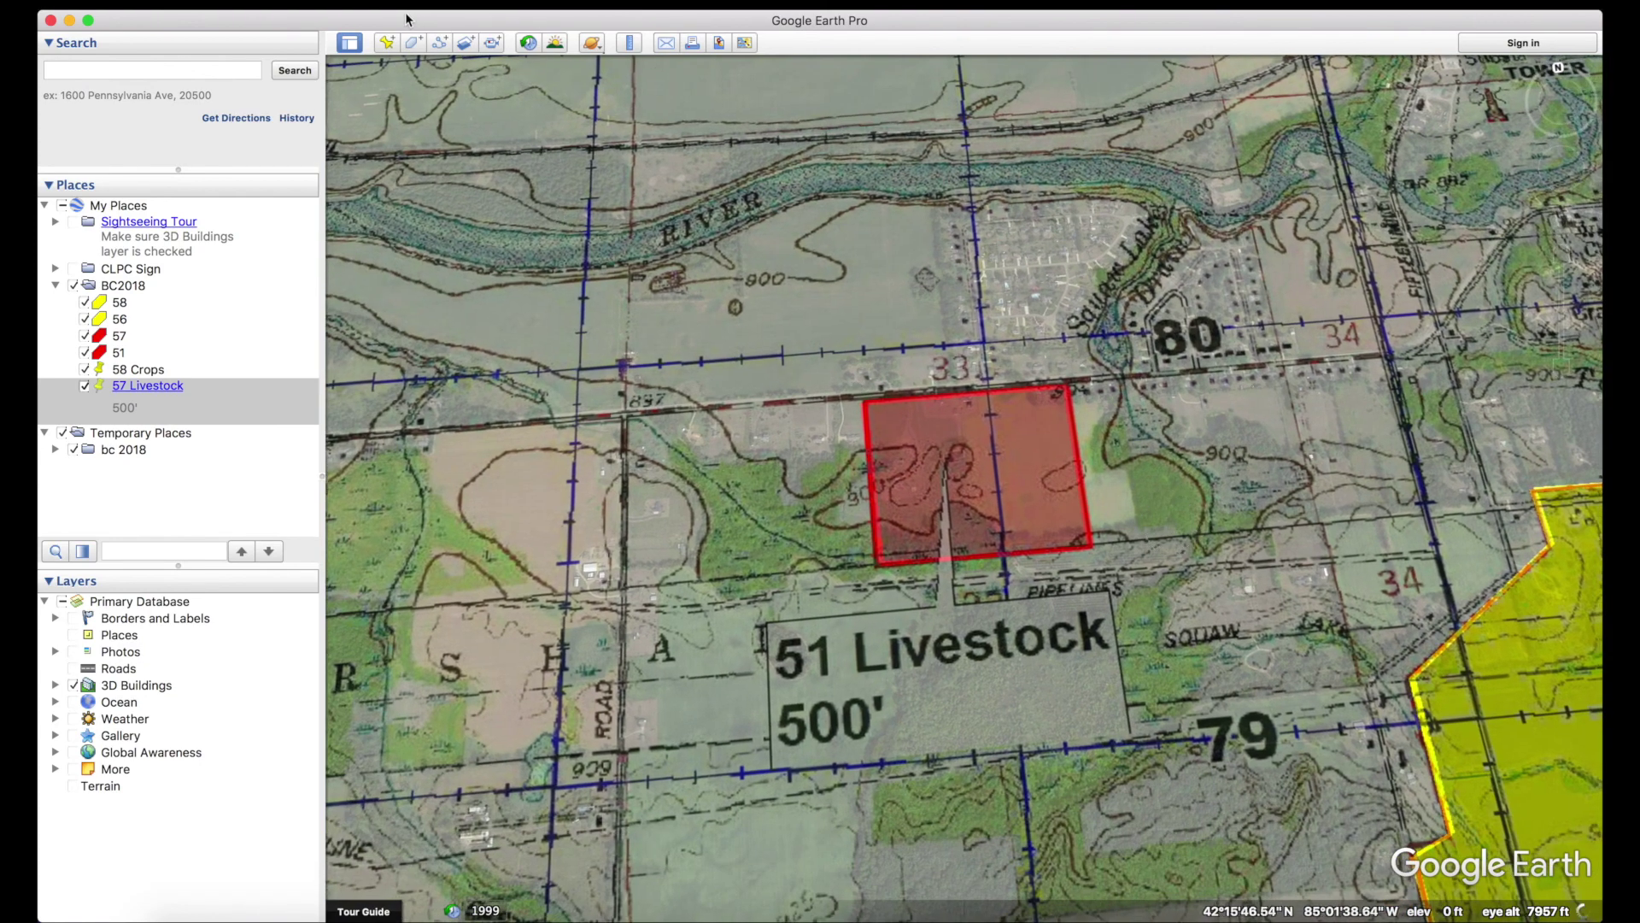
click(387, 42)
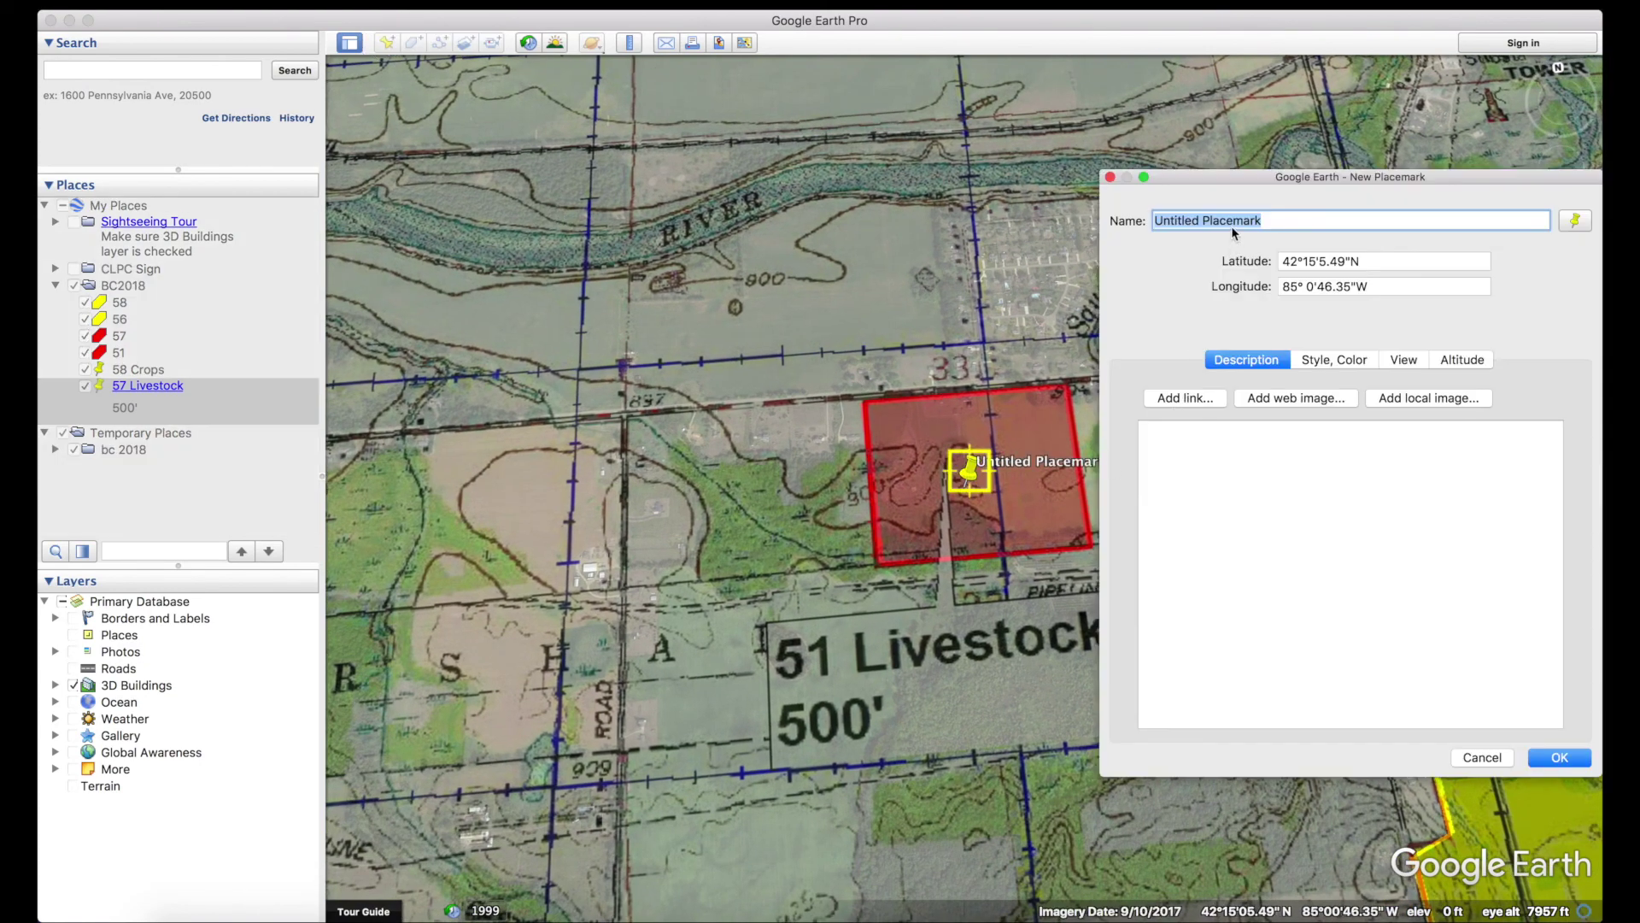
text(51 Livestock)
click(1230, 478)
text(500)
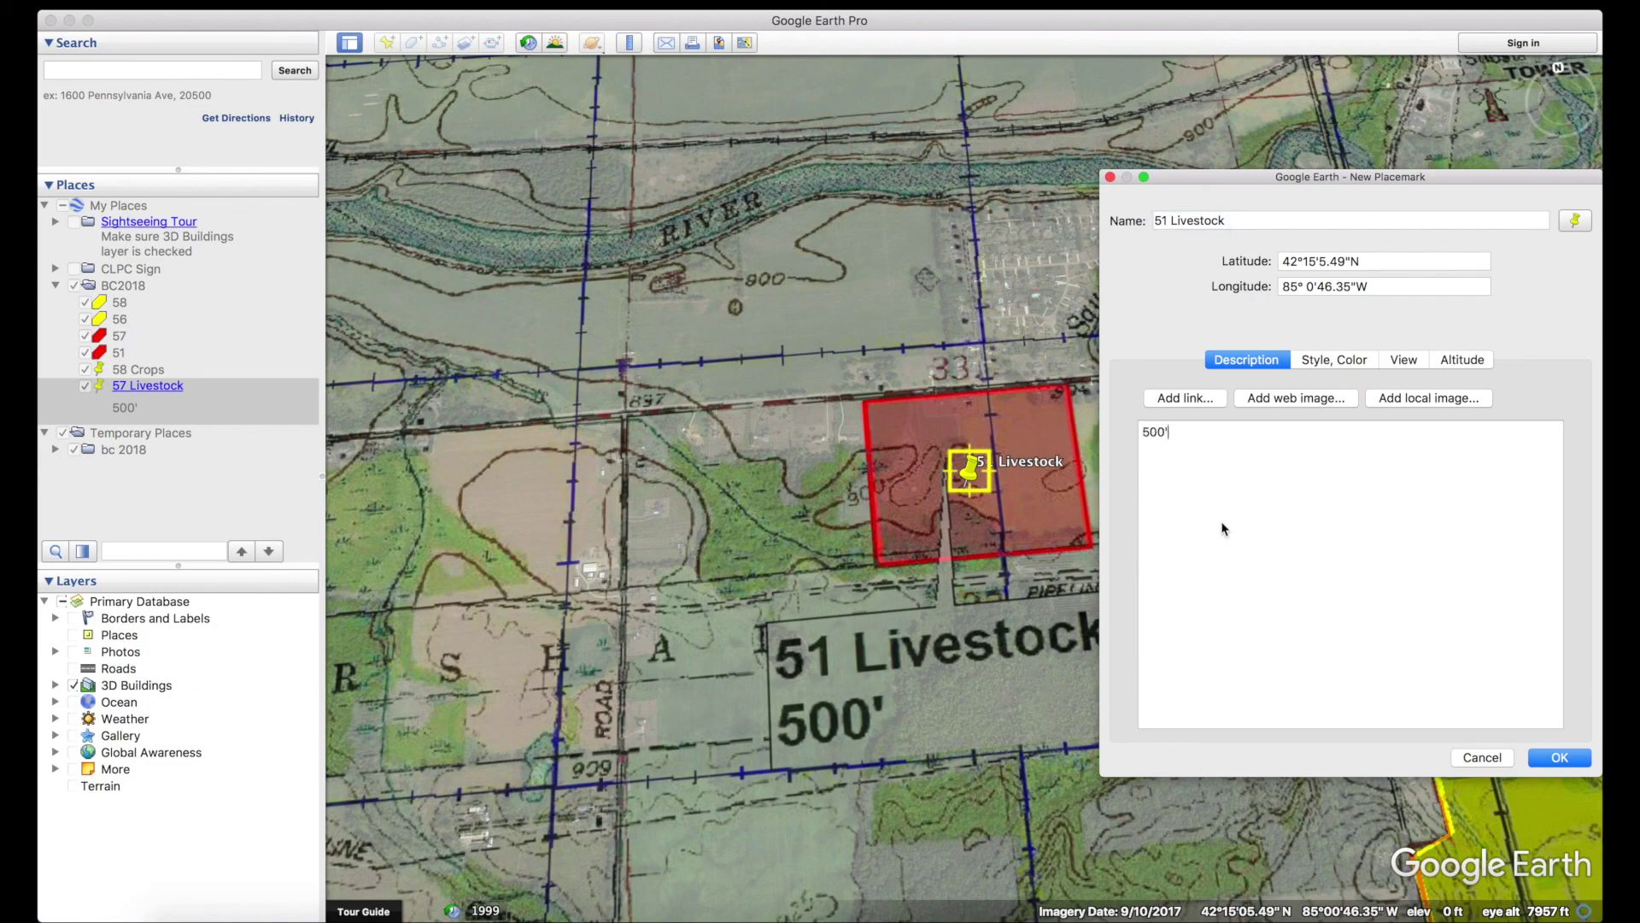
click(1561, 758)
Add a placemark named 56 Crops inside polygon 56, on its map label, and save it without a description.
scroll(754, 478, down, 5)
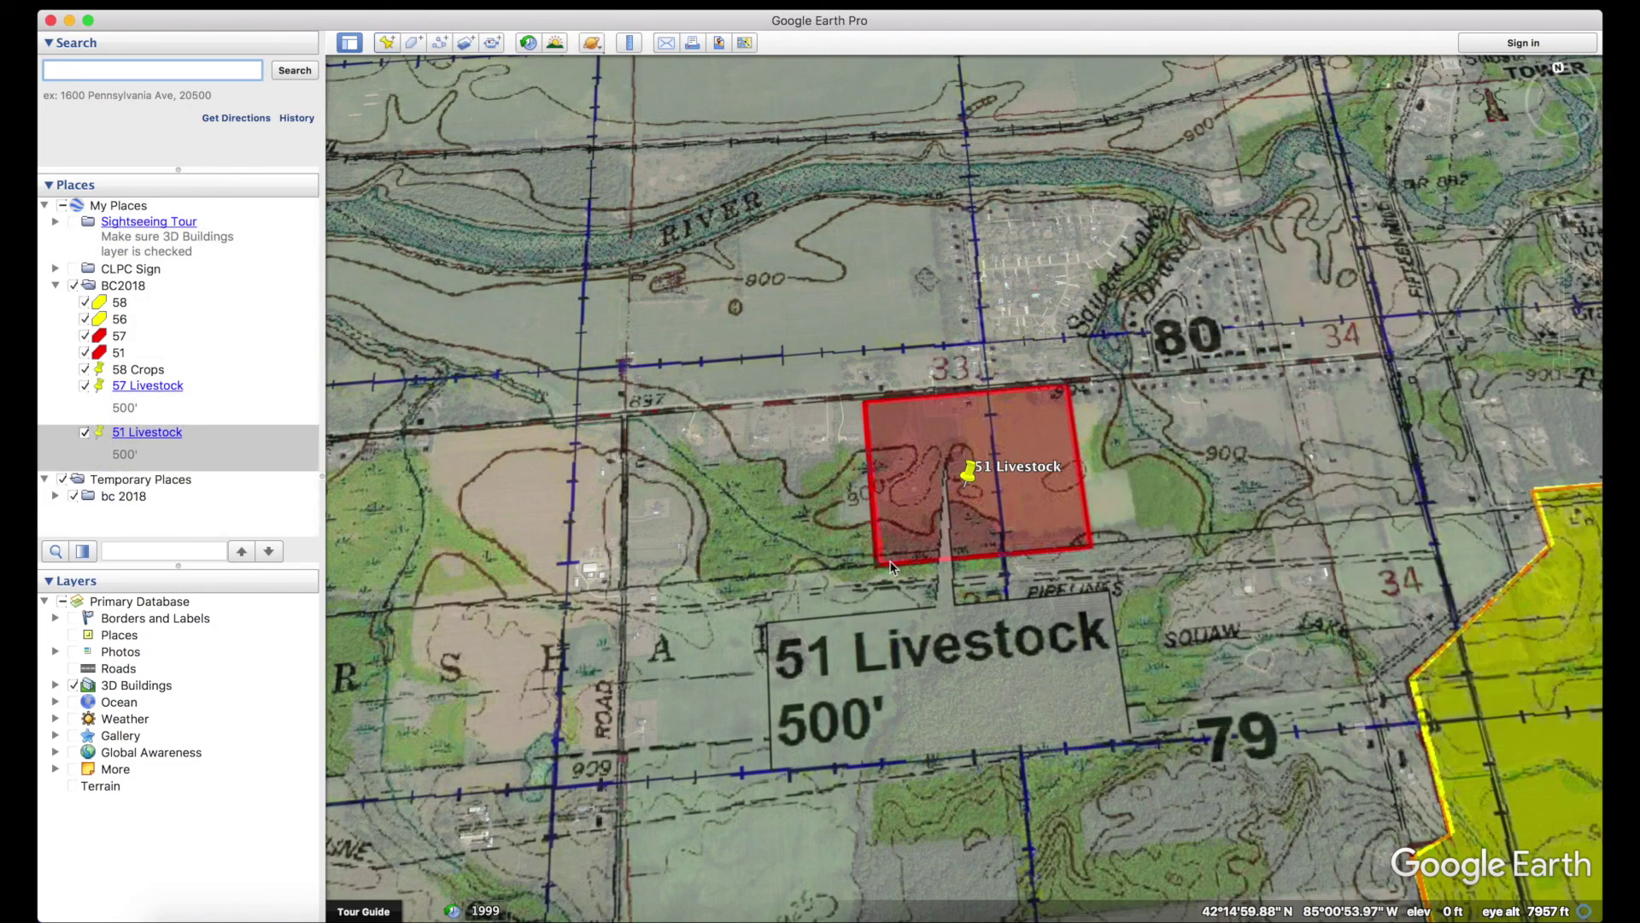
scroll(754, 485, up, 5)
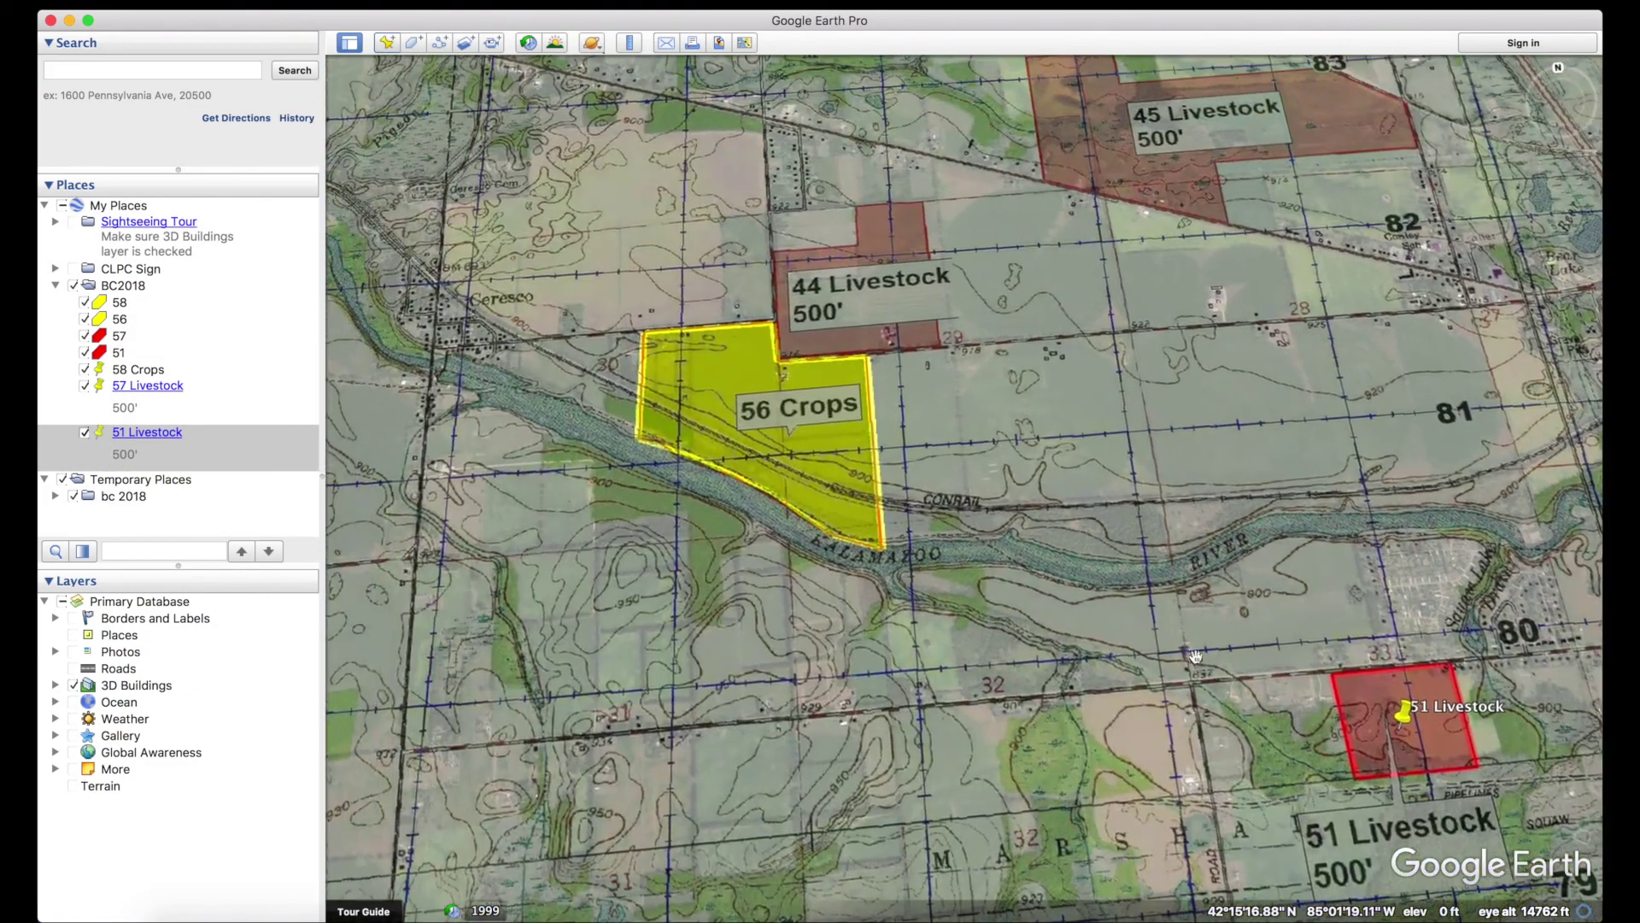
scroll(677, 418, up, 3)
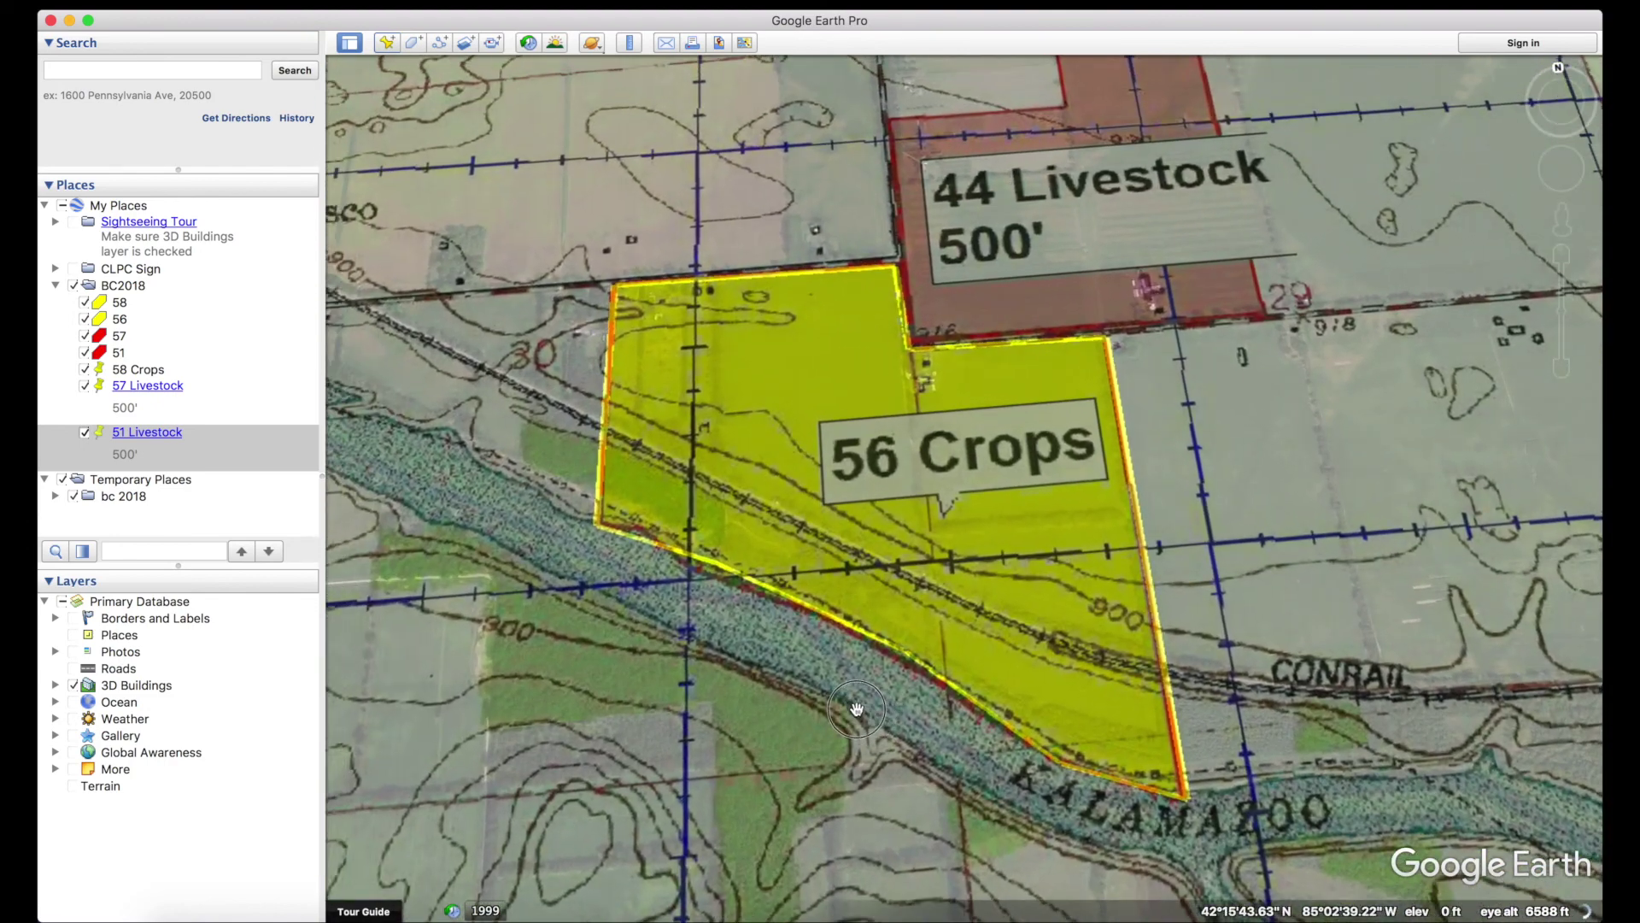
click(390, 43)
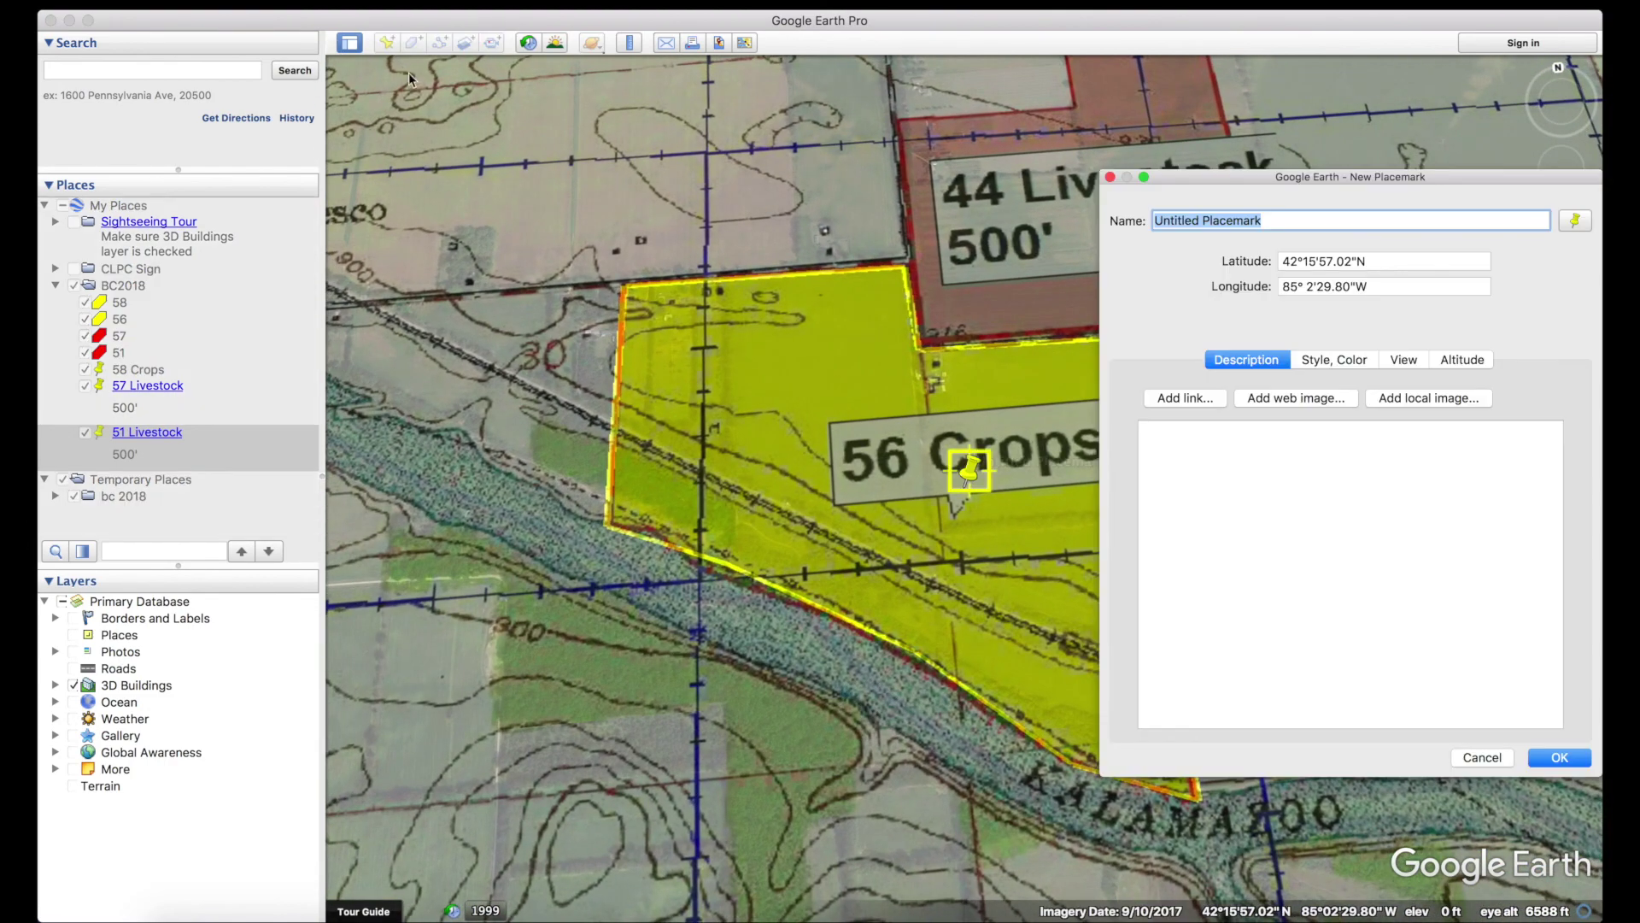
text(5)
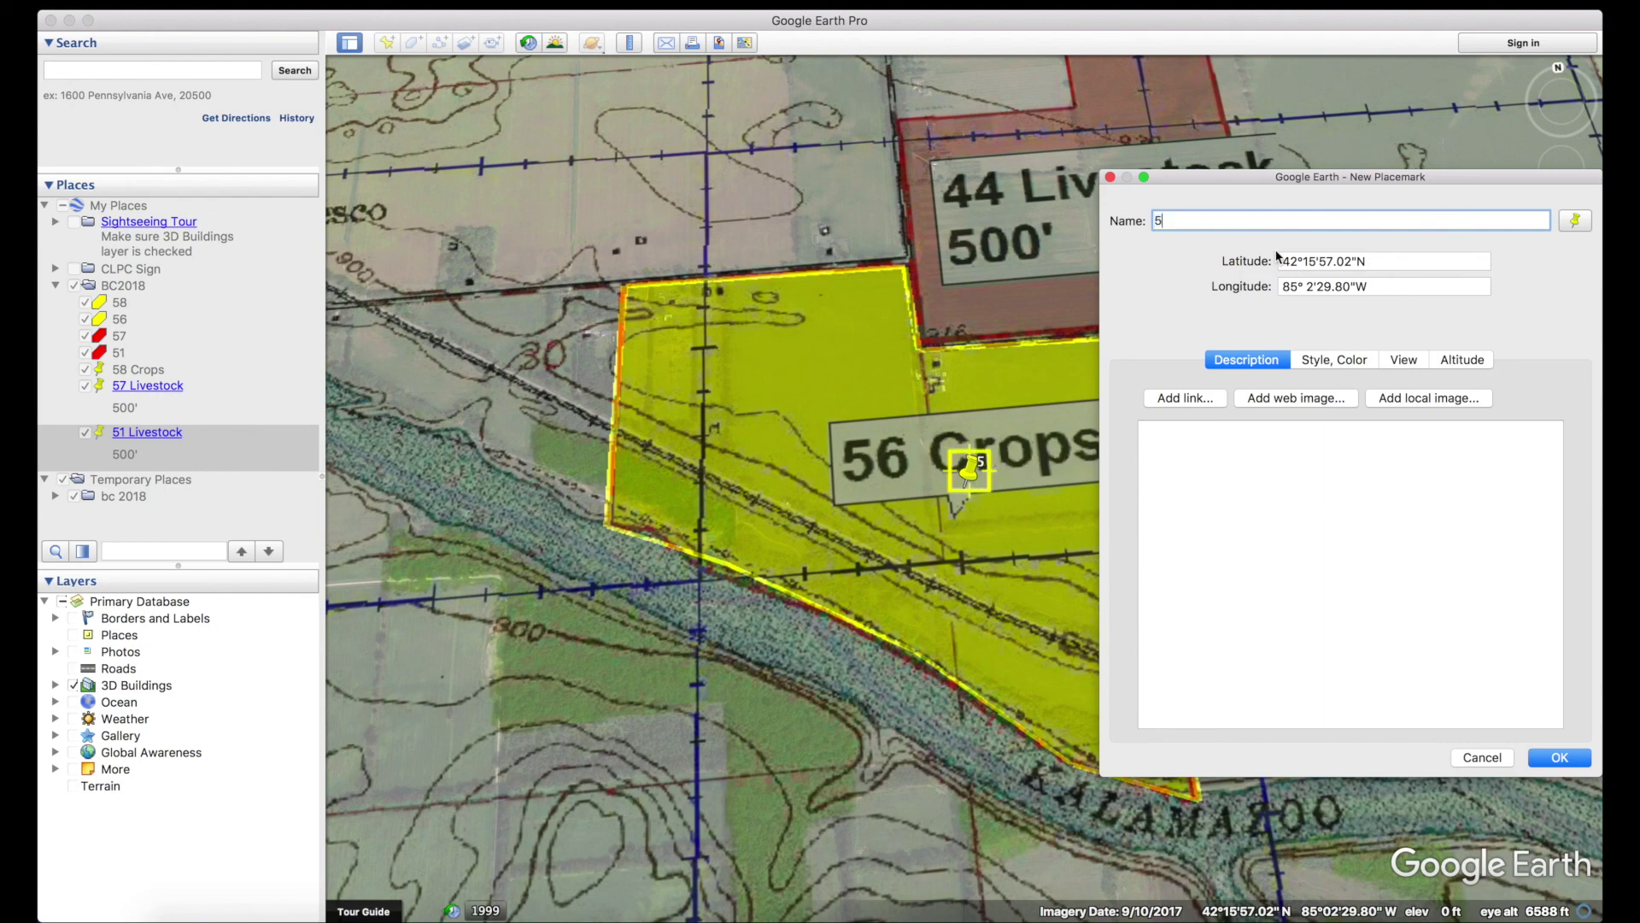
text(6 Crop)
click(1560, 757)
Collapse and re-expand the BC2018 folder, and toggle its visibility off and on to check its polygons and placemarks.
scroll(1239, 616, down, 2)
drag(1239, 615, 892, 359)
scroll(943, 474, down, 2)
scroll(942, 474, down, 3)
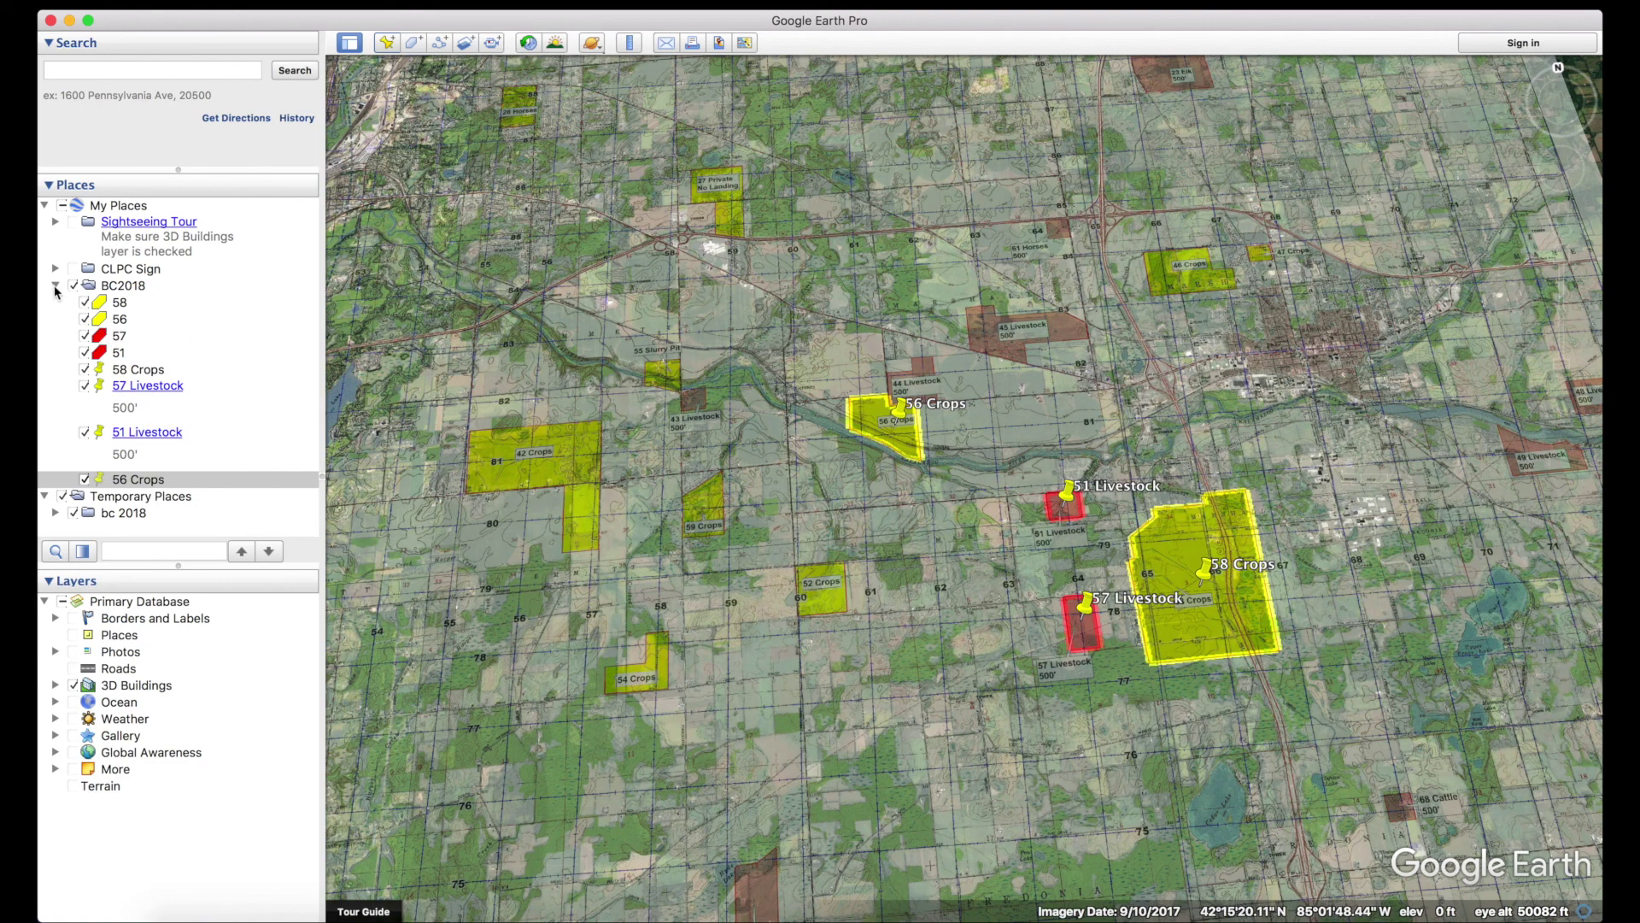
click(56, 286)
click(55, 286)
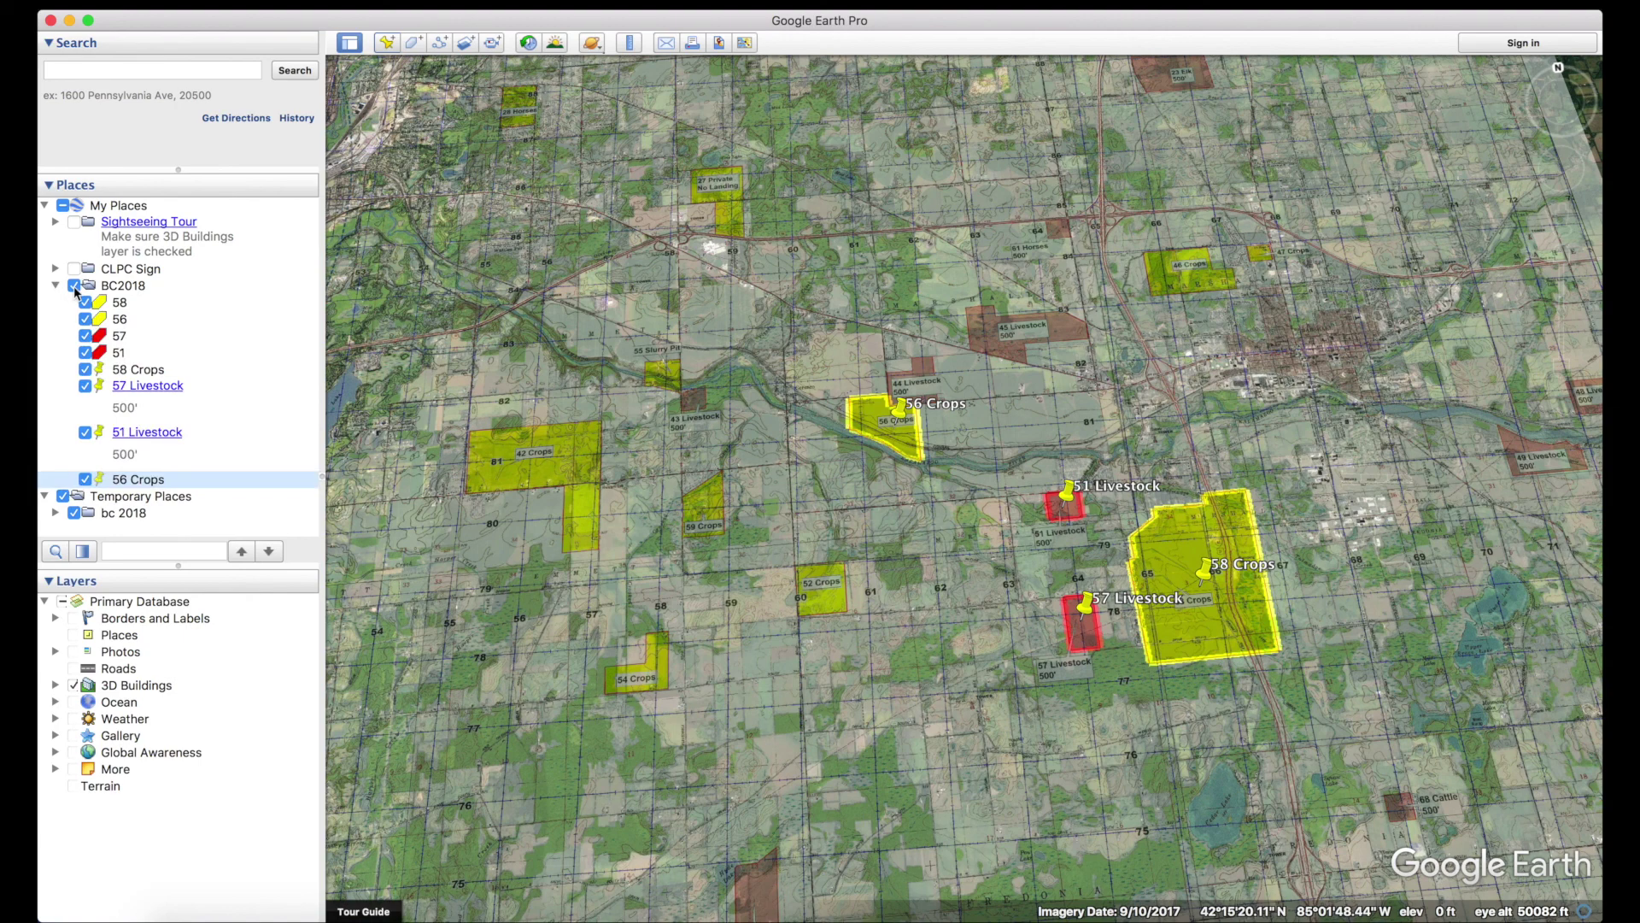
click(74, 286)
click(75, 286)
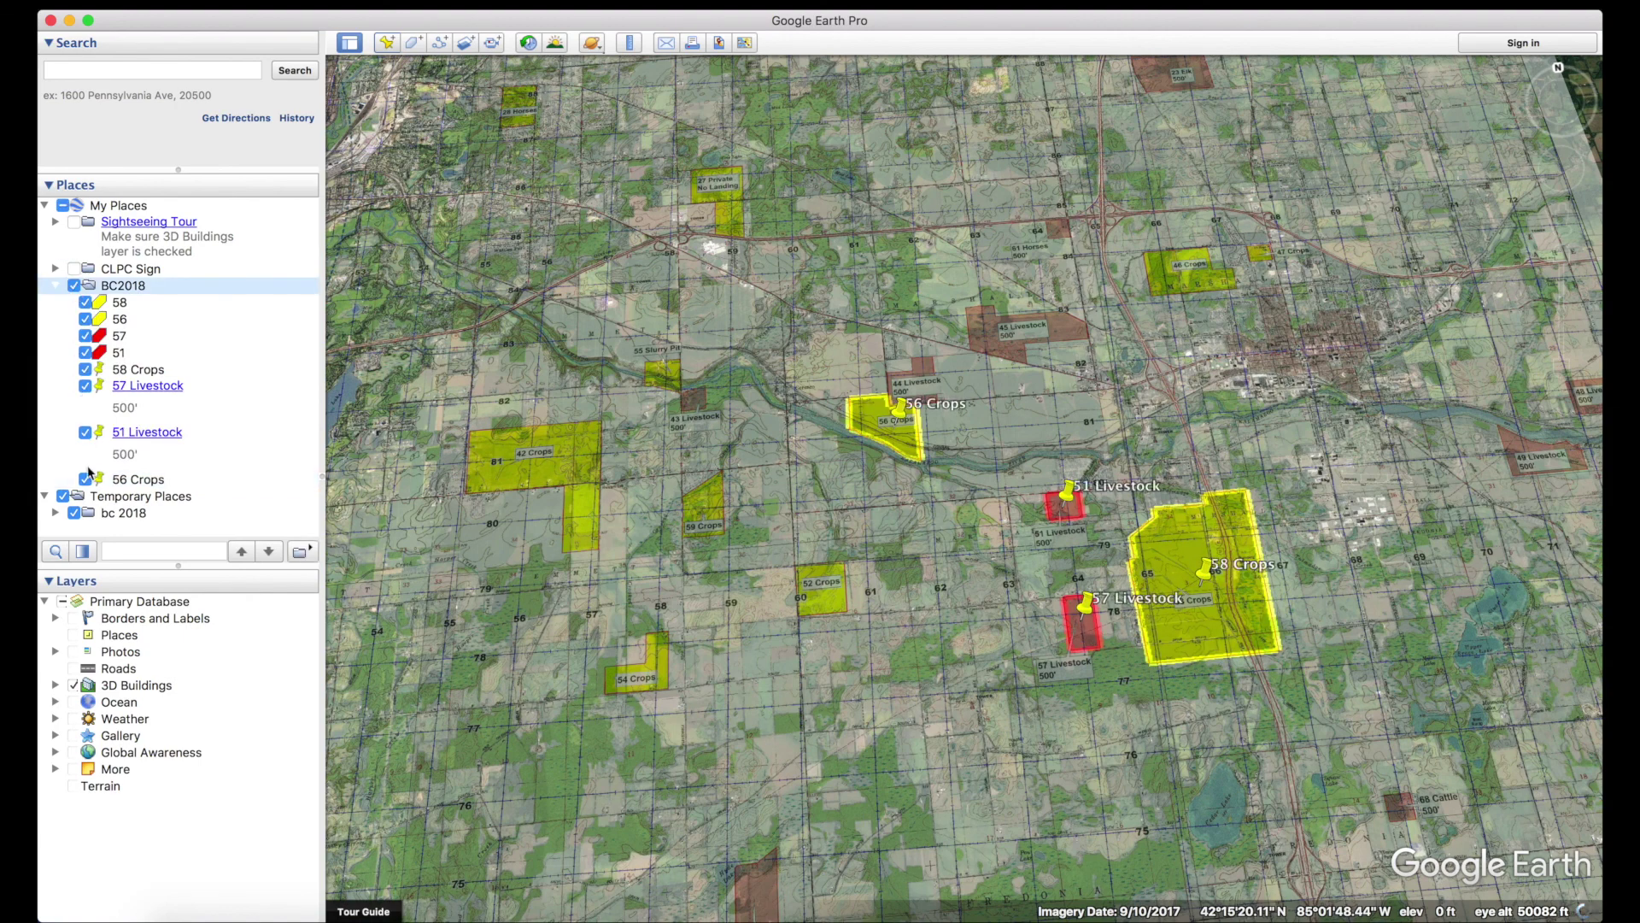
Hide the bc 2018 overlay to inspect the traced polygons and placemarks over the satellite imagery, and show it again.
click(74, 513)
scroll(1145, 616, up, 3)
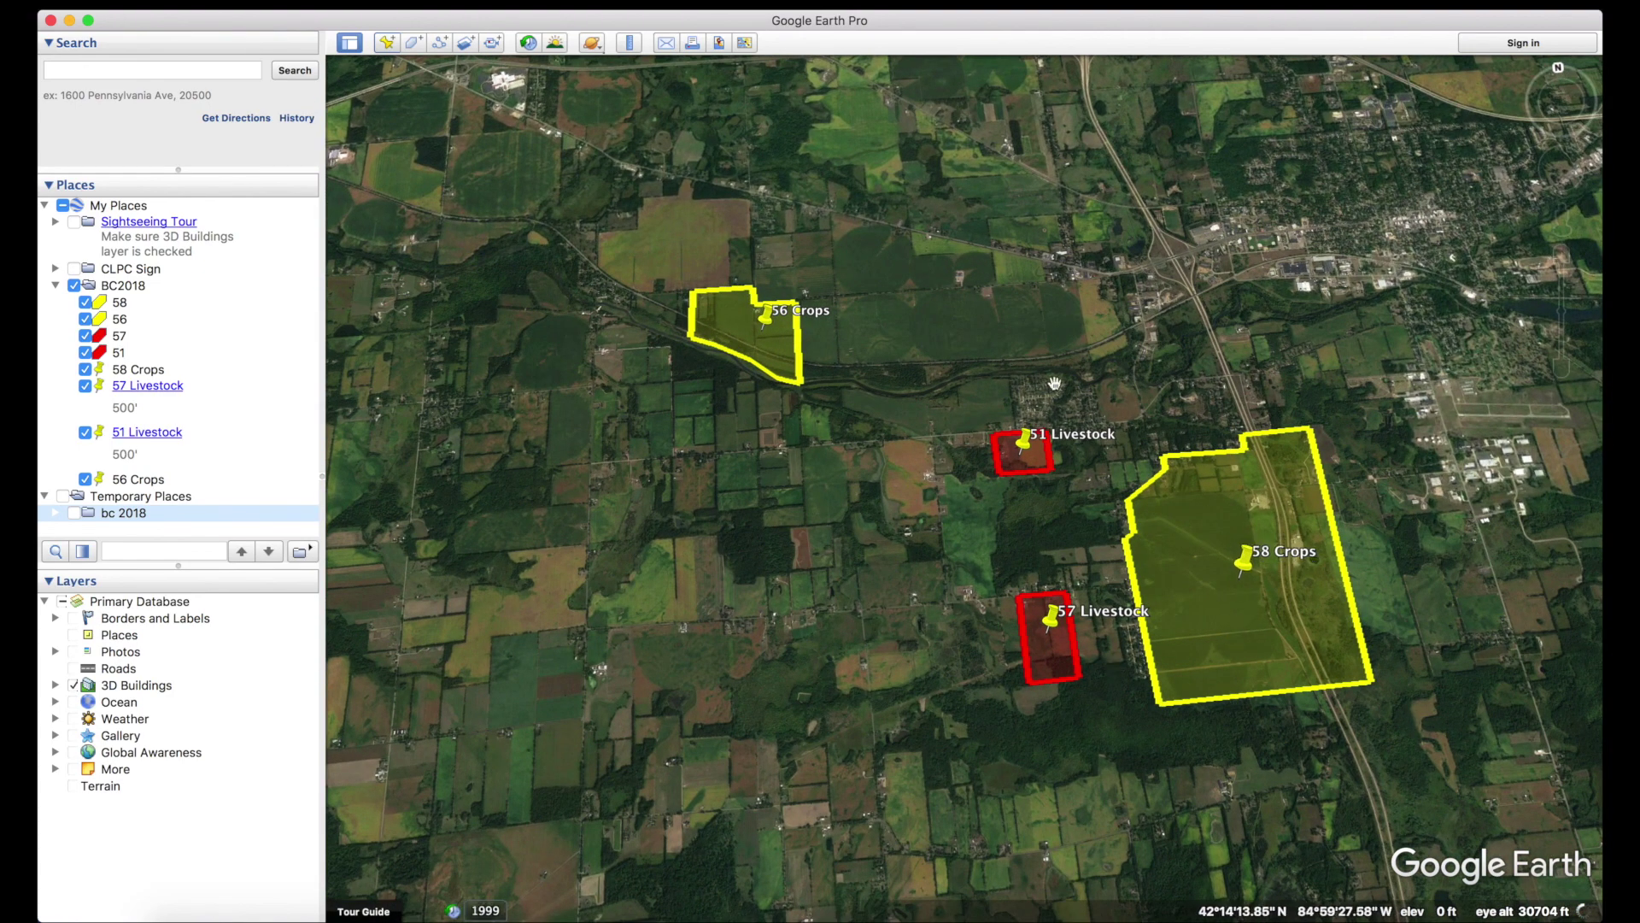
click(897, 636)
drag(897, 637, 944, 659)
scroll(944, 653, down, 5)
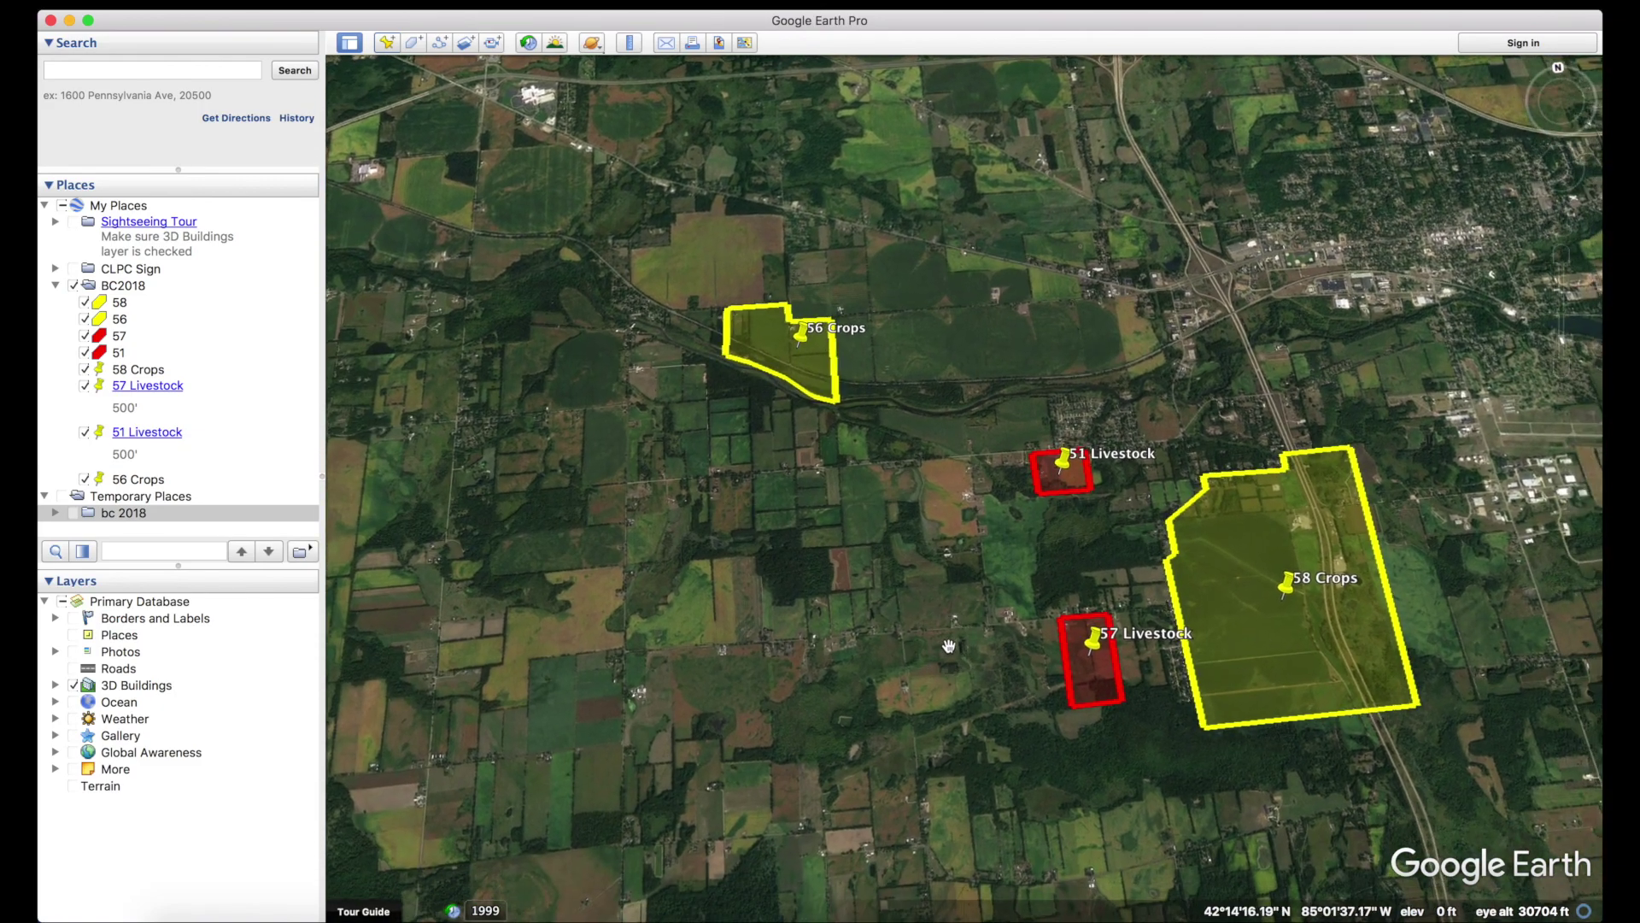
scroll(951, 640, up, 5)
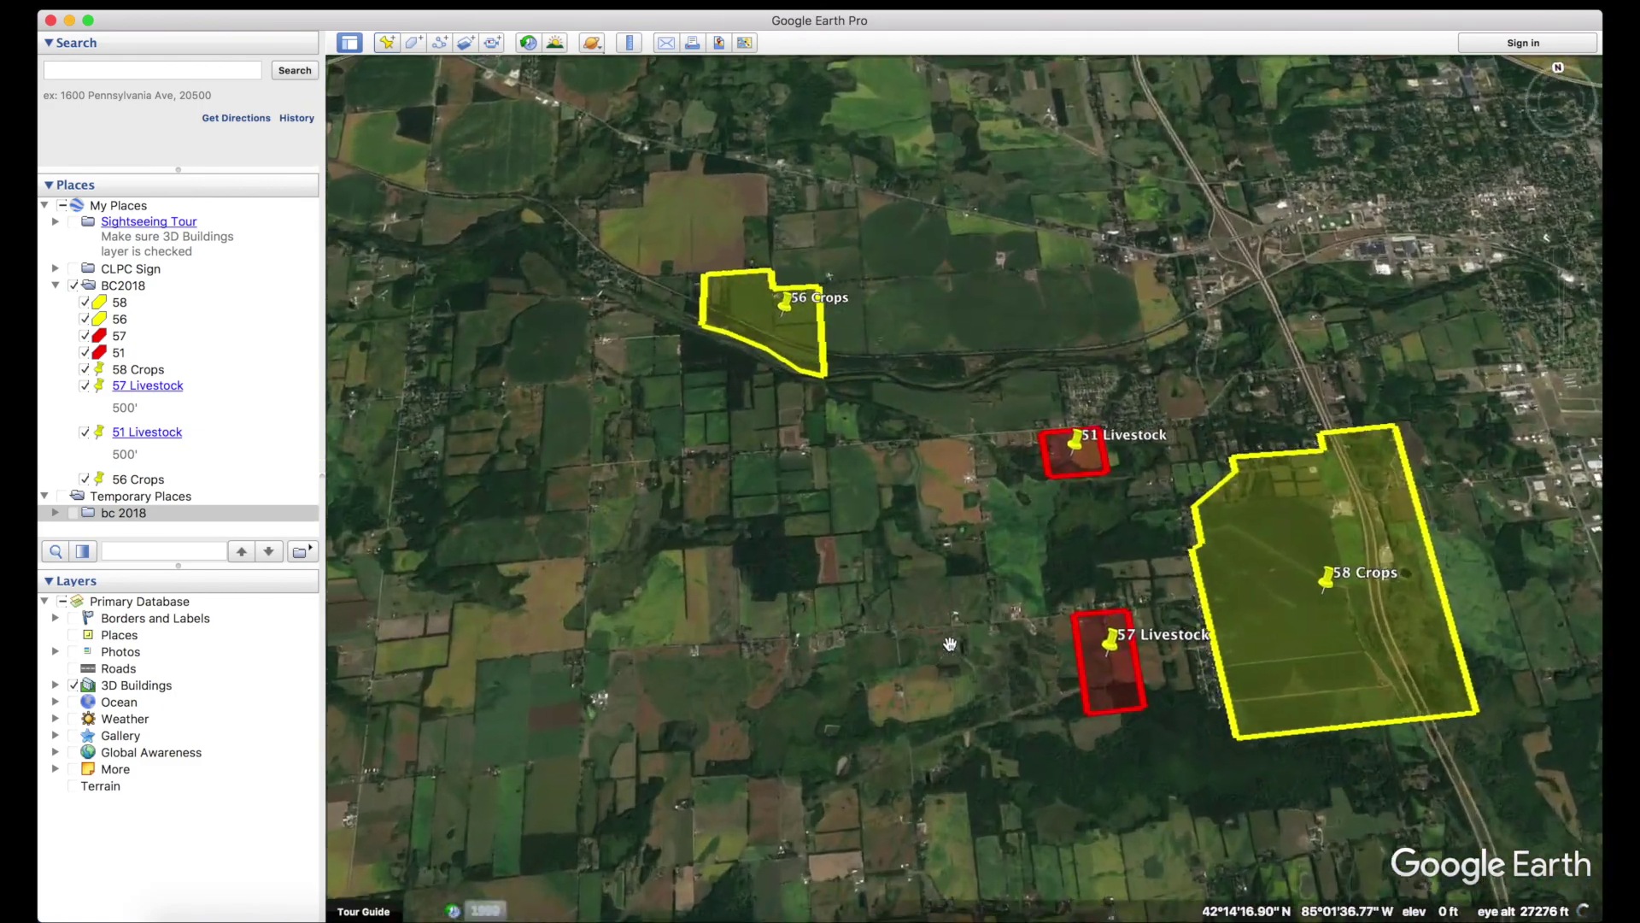
scroll(948, 627, down, 2)
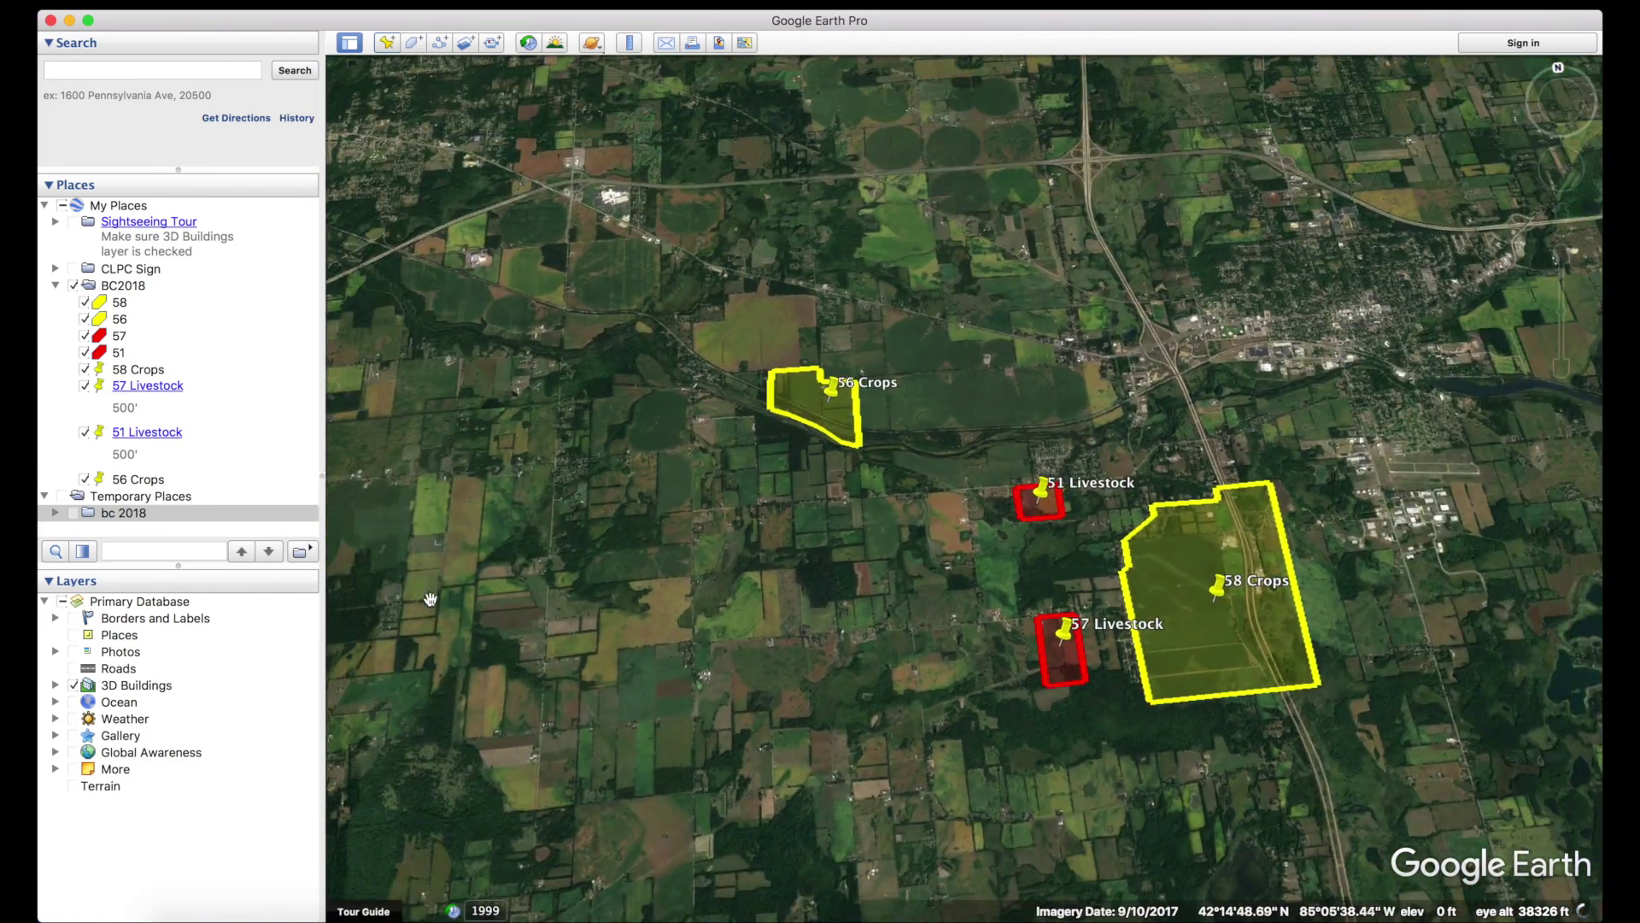
click(73, 514)
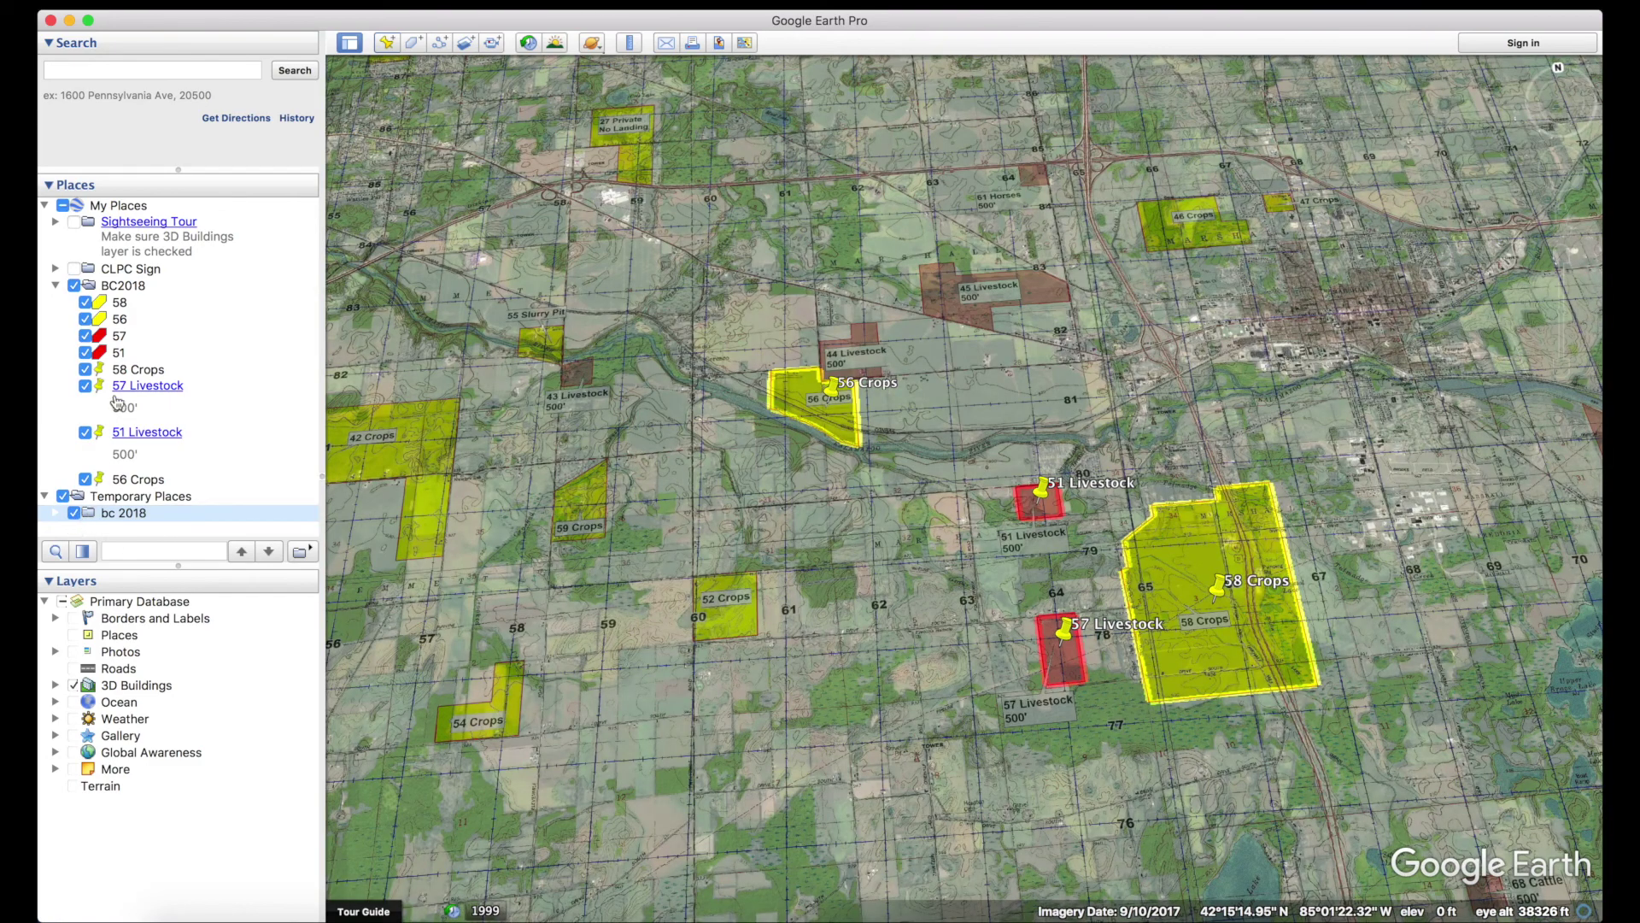
Save the BC2018 folder to the Desktop as BC2018_Demo.kmz in Kmz format.
click(122, 290)
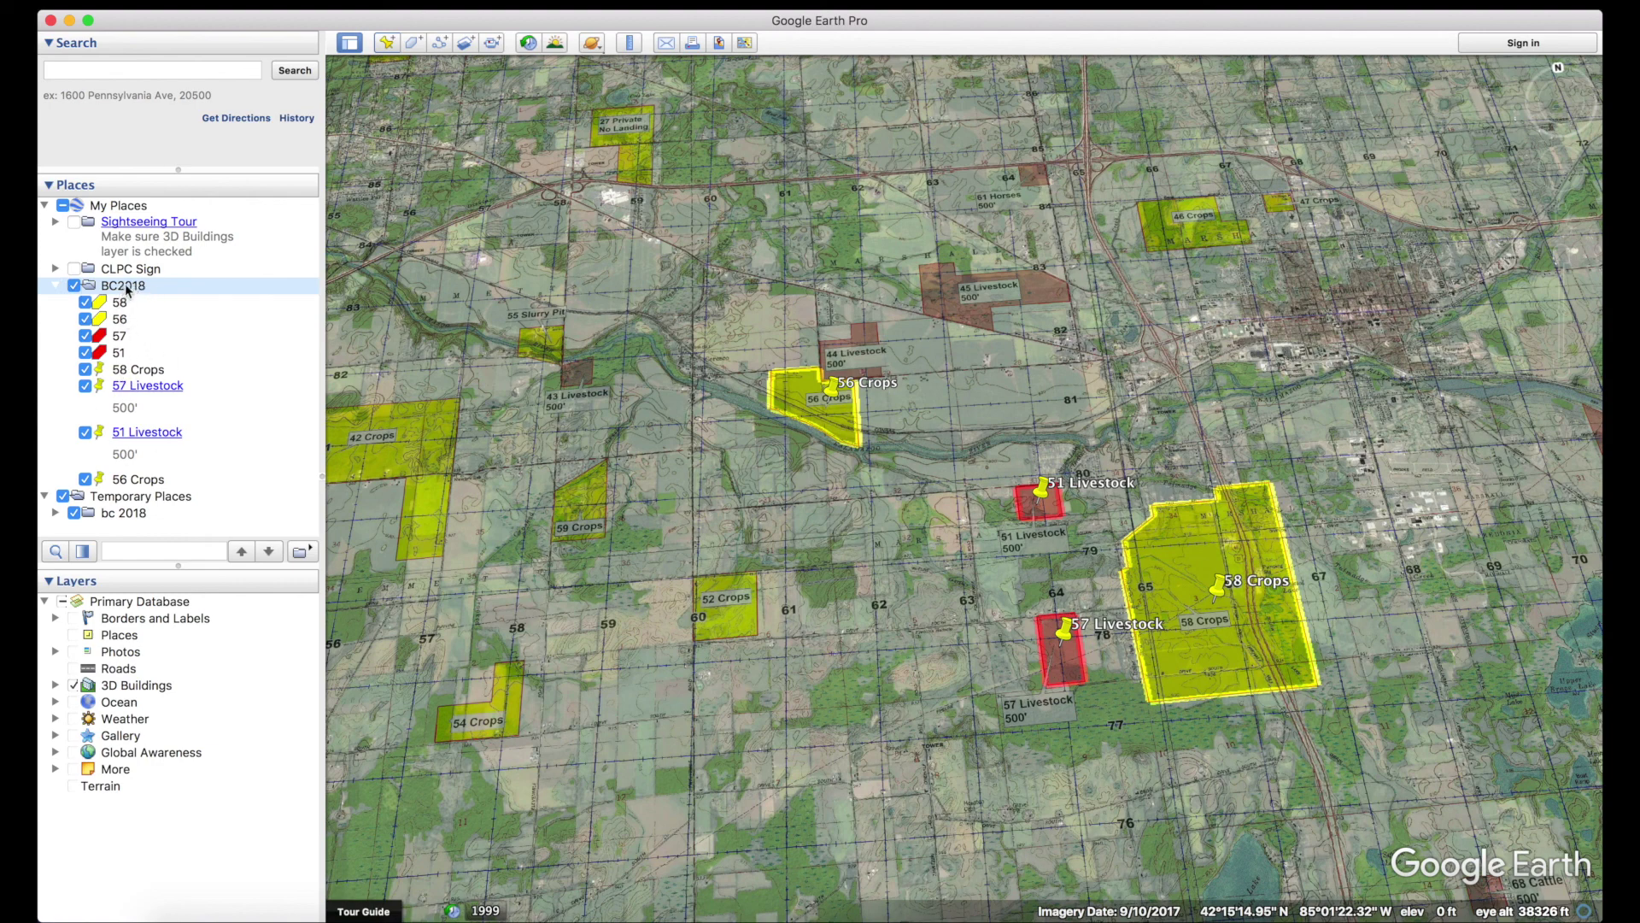
click(231, 9)
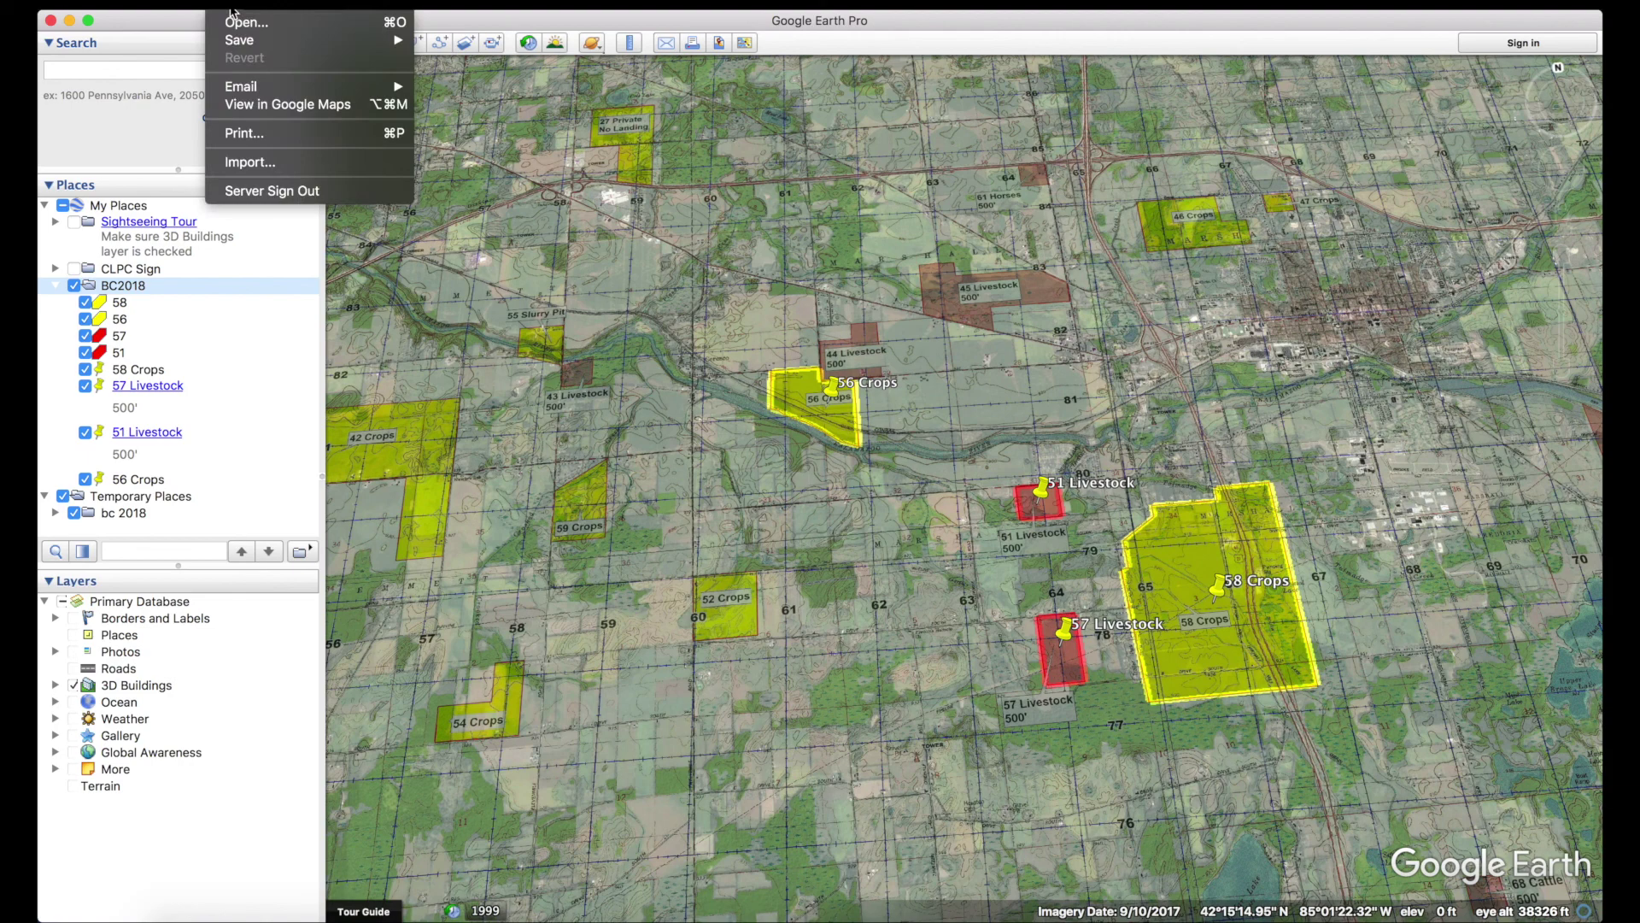
mouse_move(249, 47)
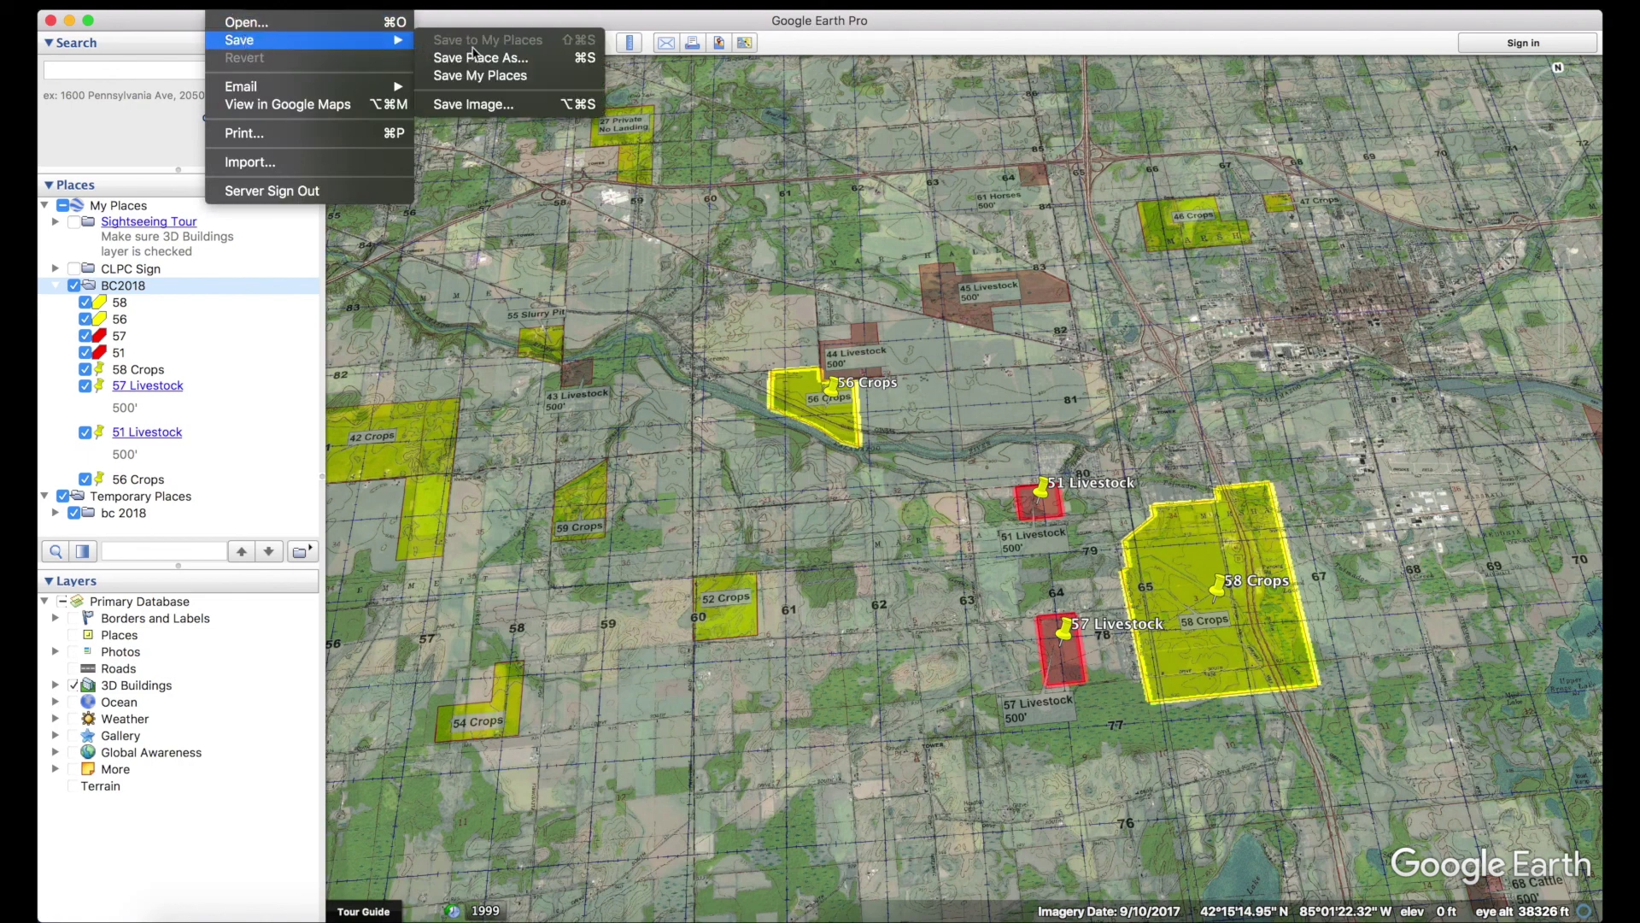
click(517, 58)
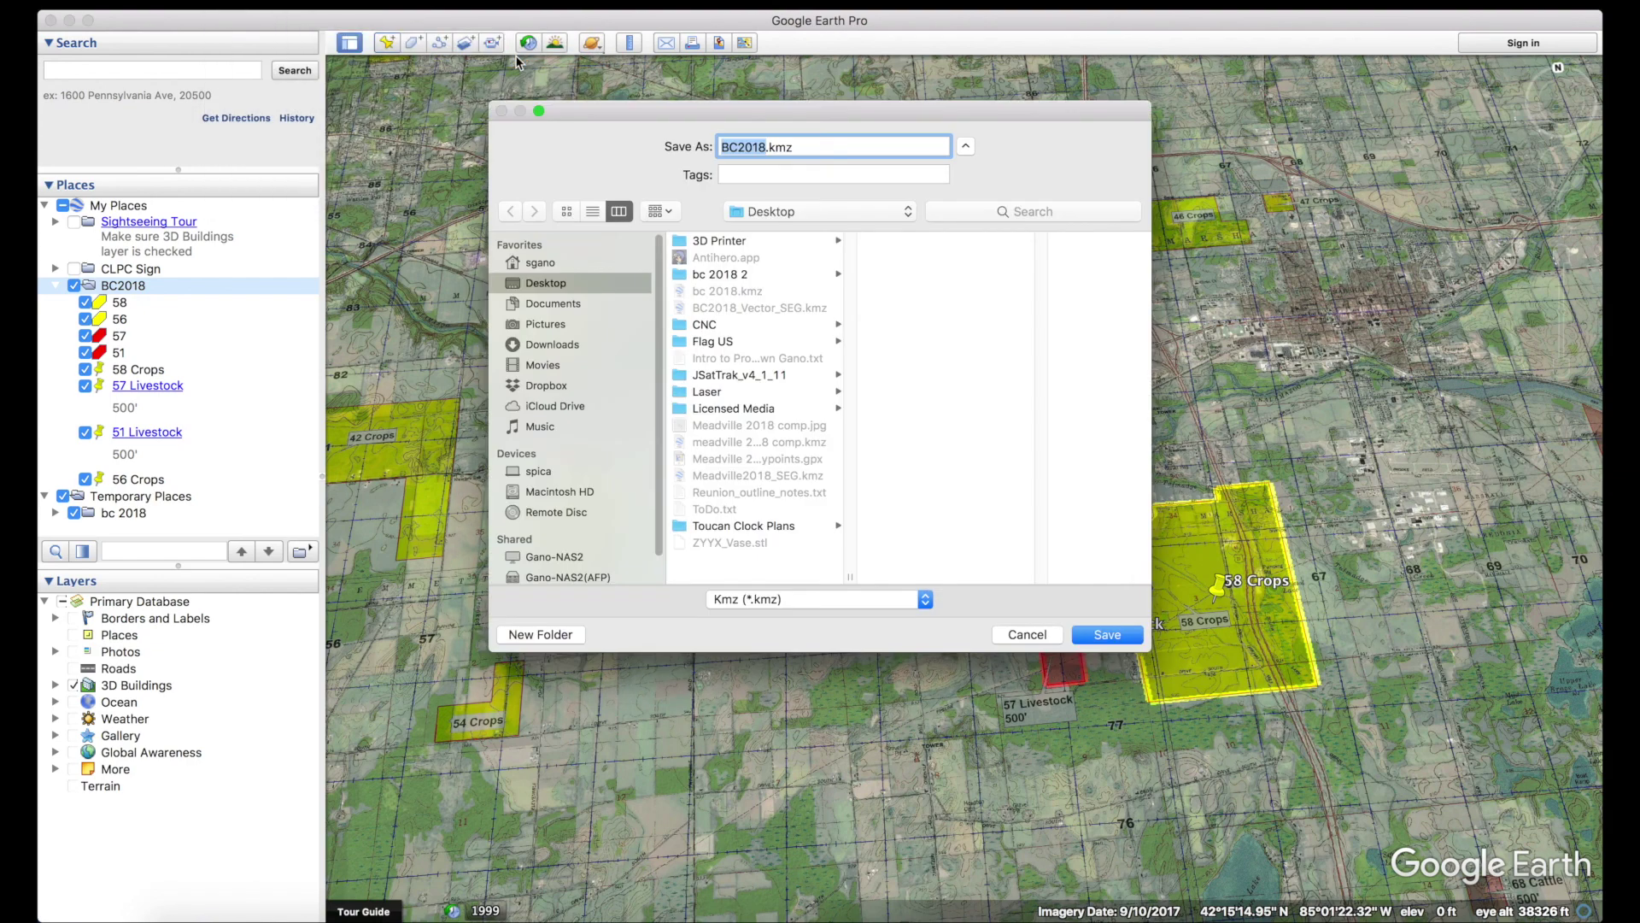
click(765, 148)
text(_T)
text(emo)
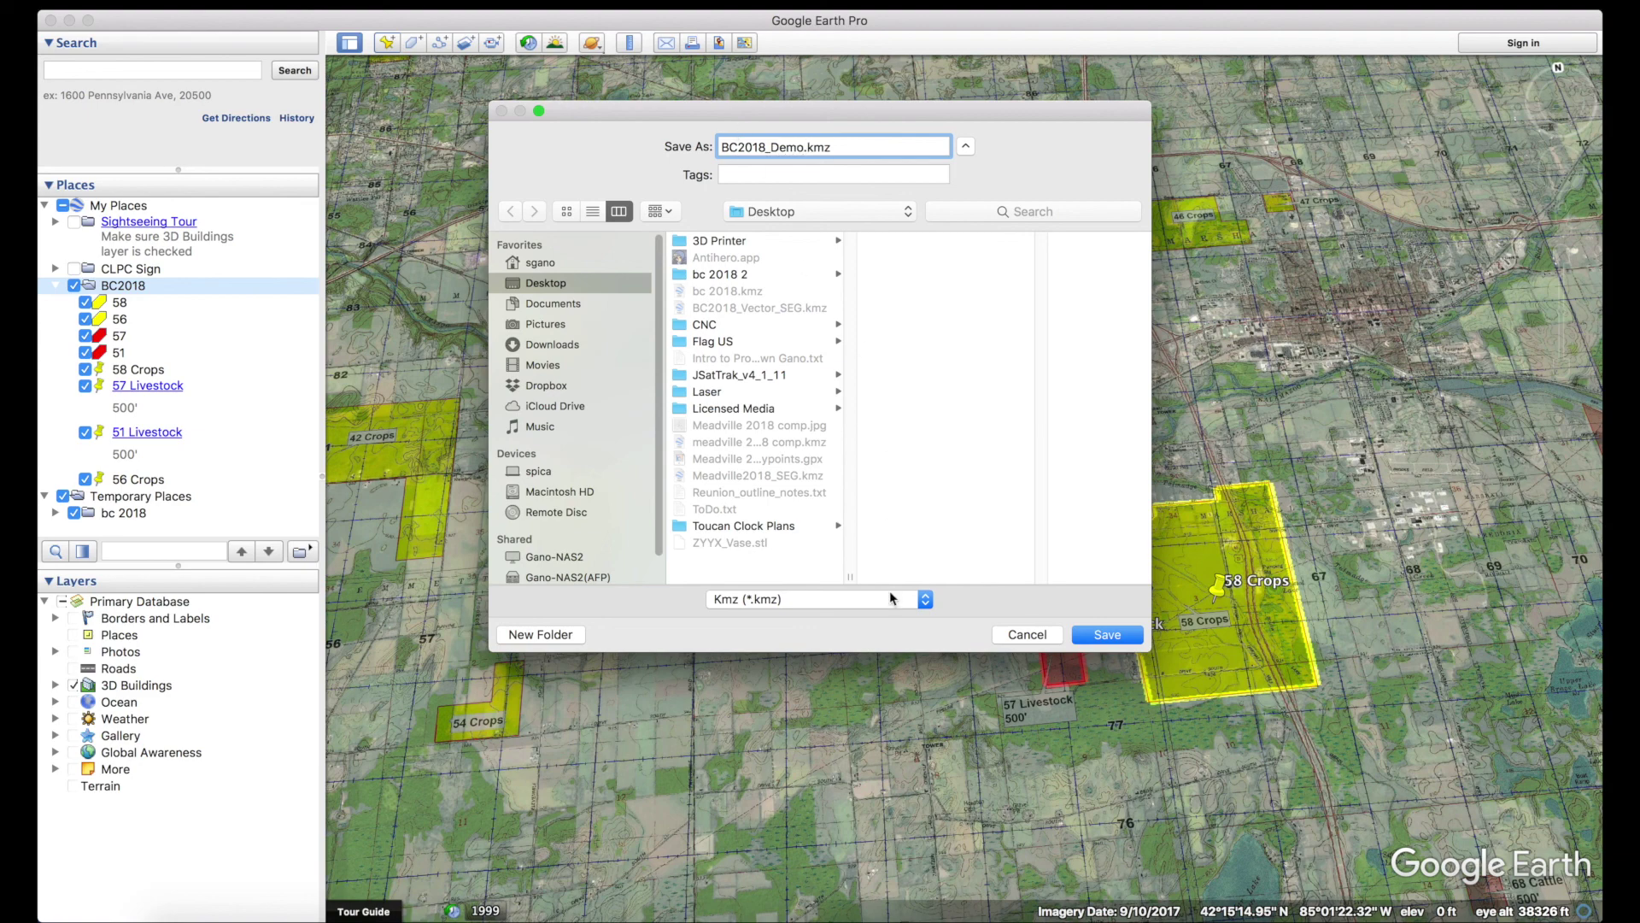
click(922, 604)
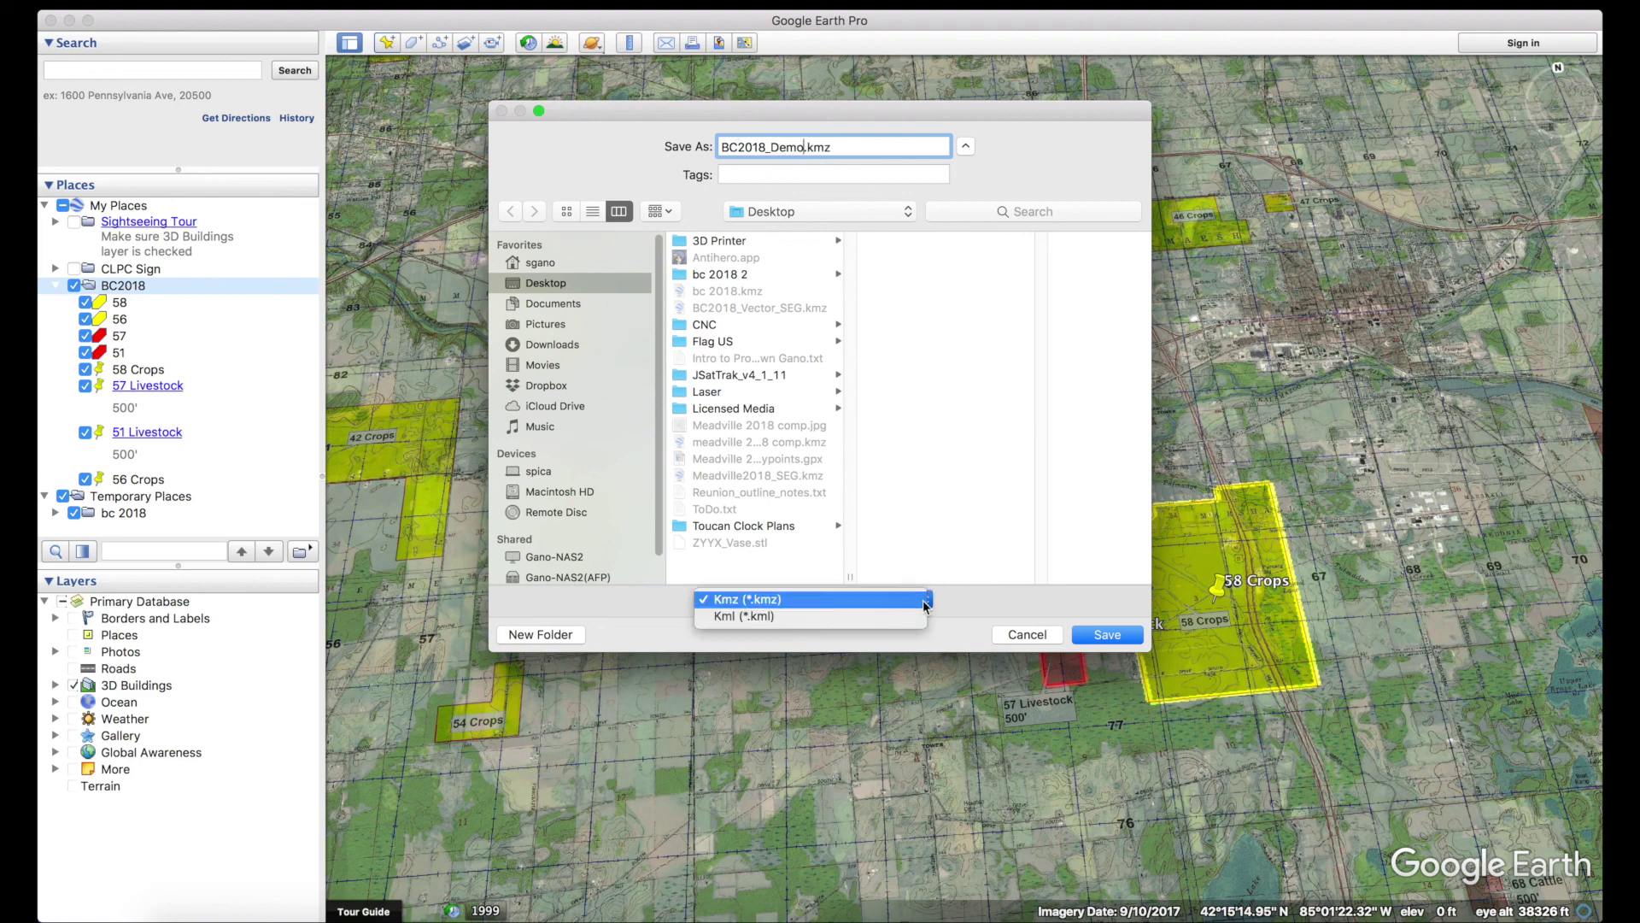
click(781, 598)
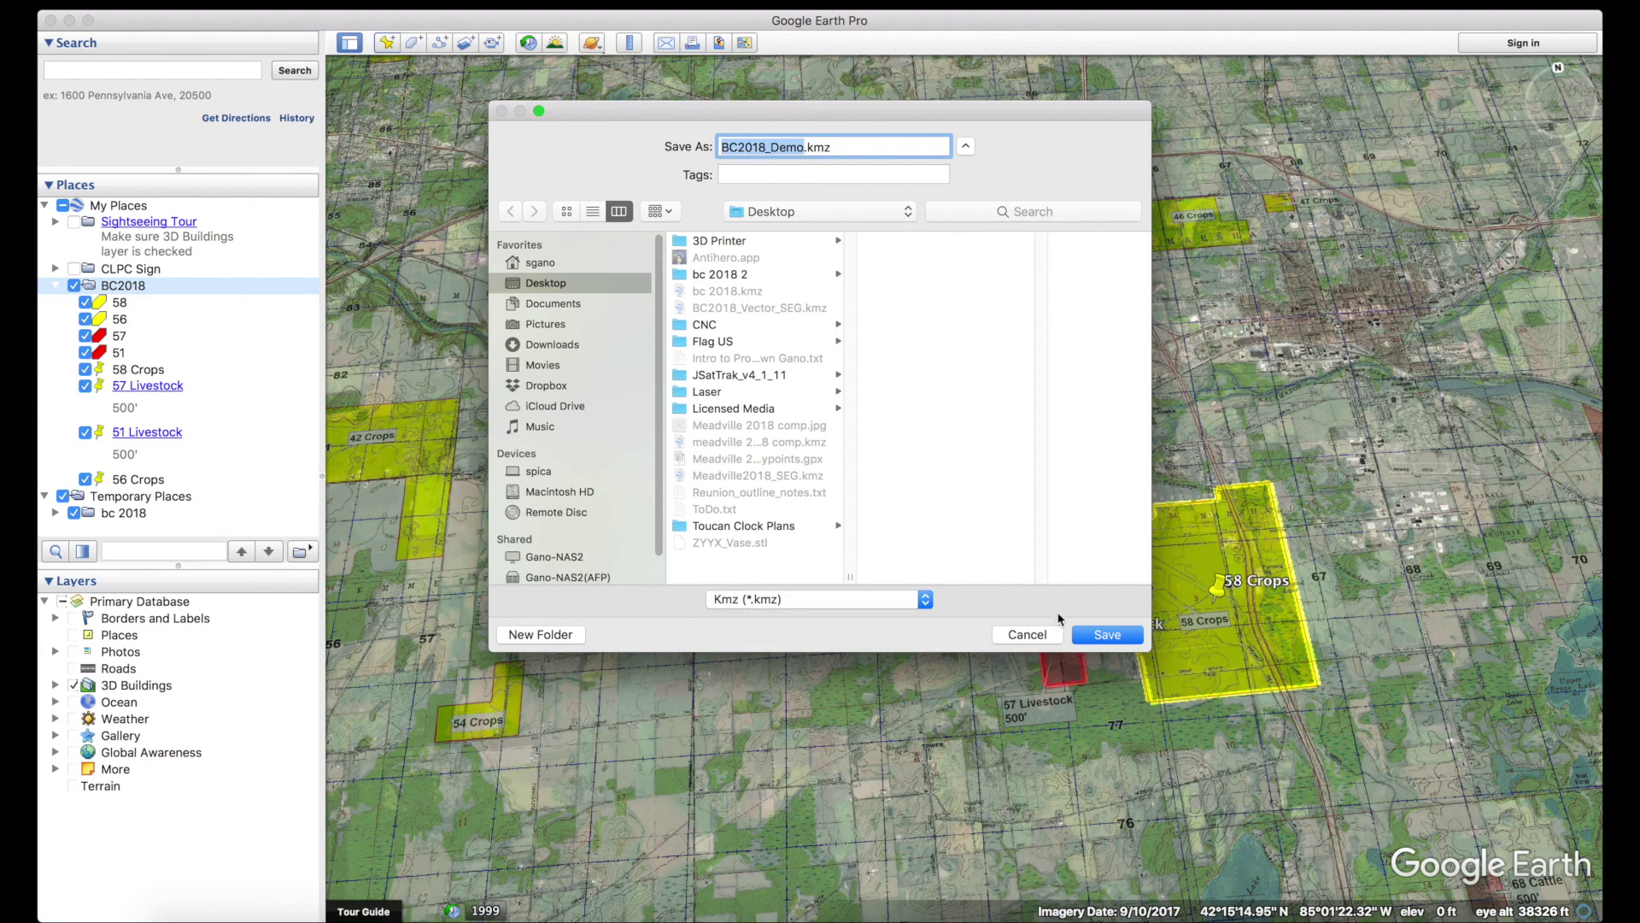
click(1108, 635)
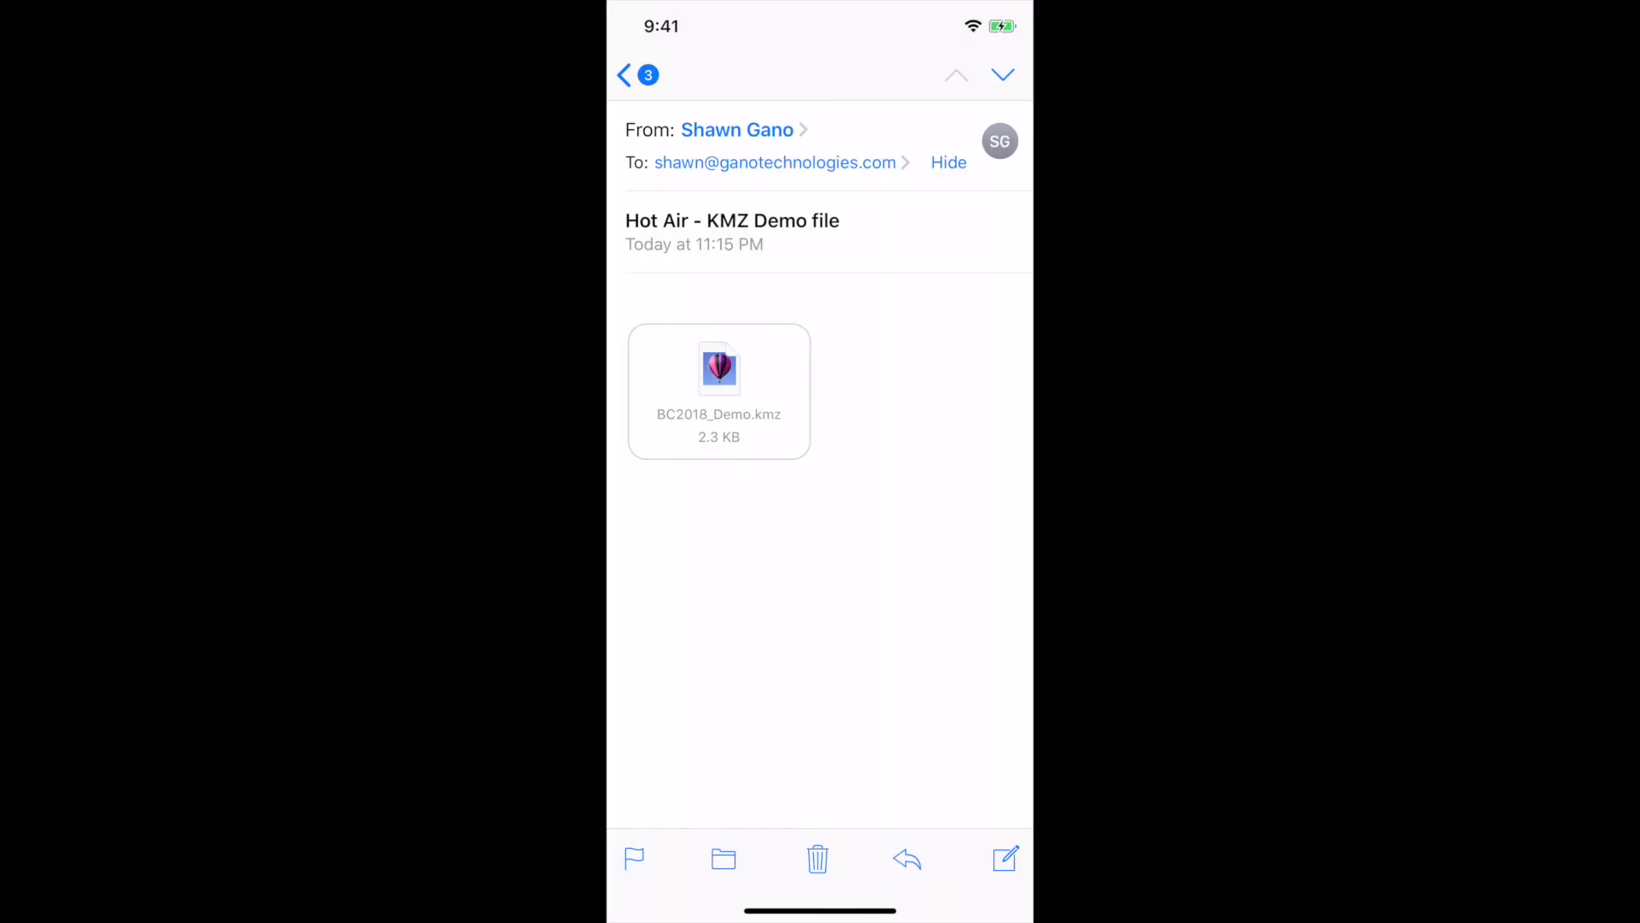
Switch to Mail on the phone, open the BC2018_Demo.kmz attachment of the Hot Air demo message, and import it into the Hot Air app.
scroll(820, 461, down, 1)
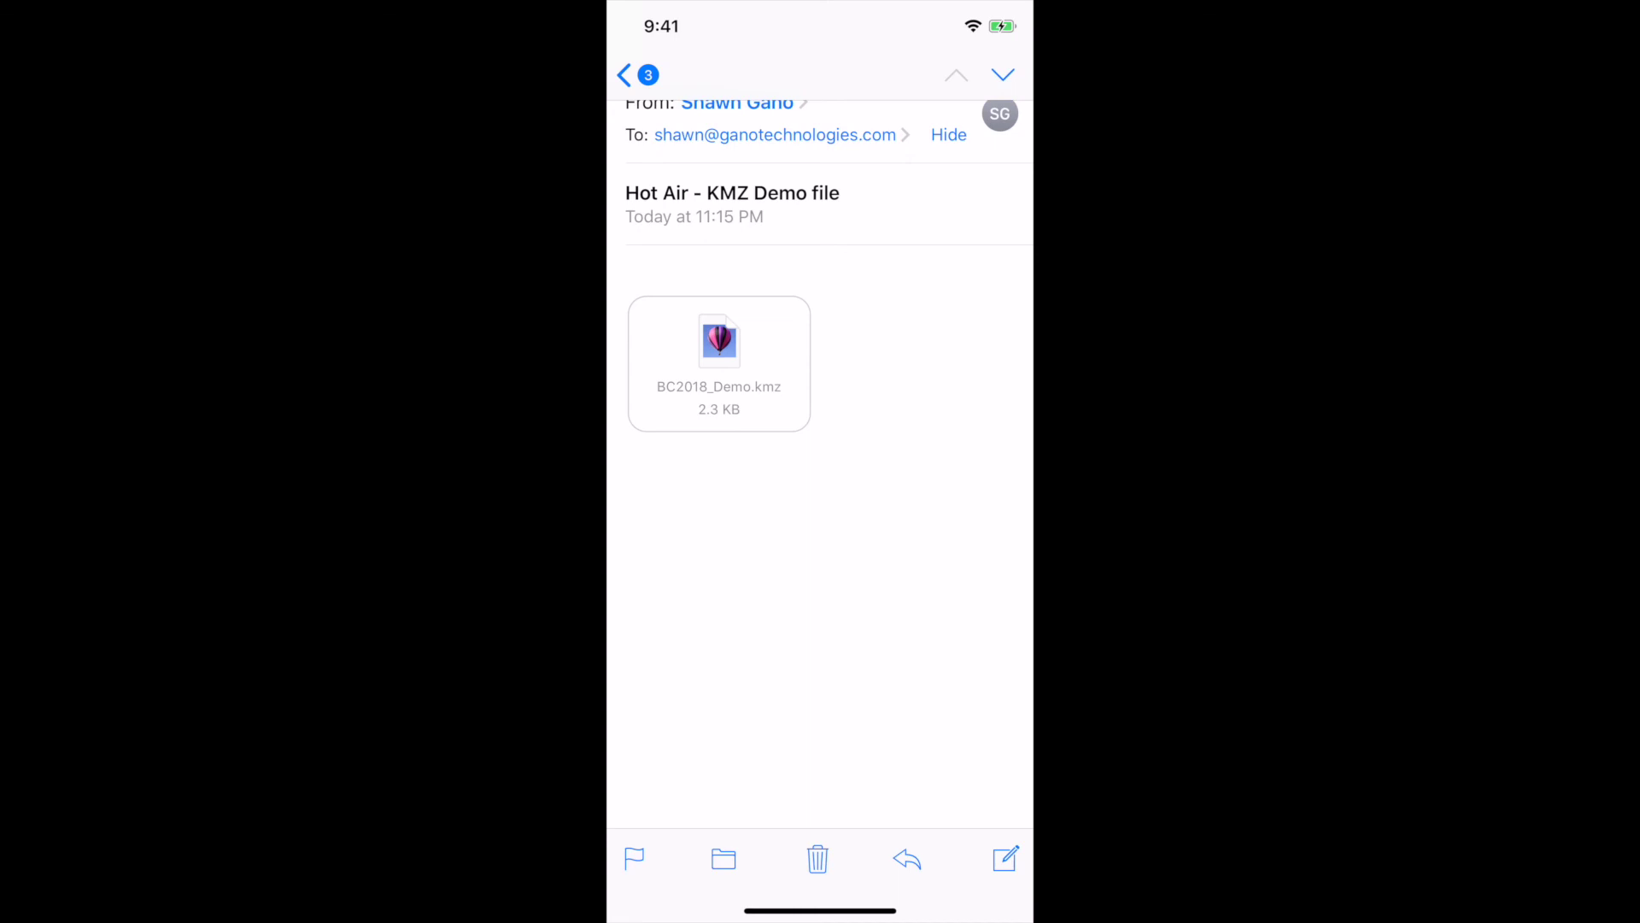
scroll(820, 410, up, 2)
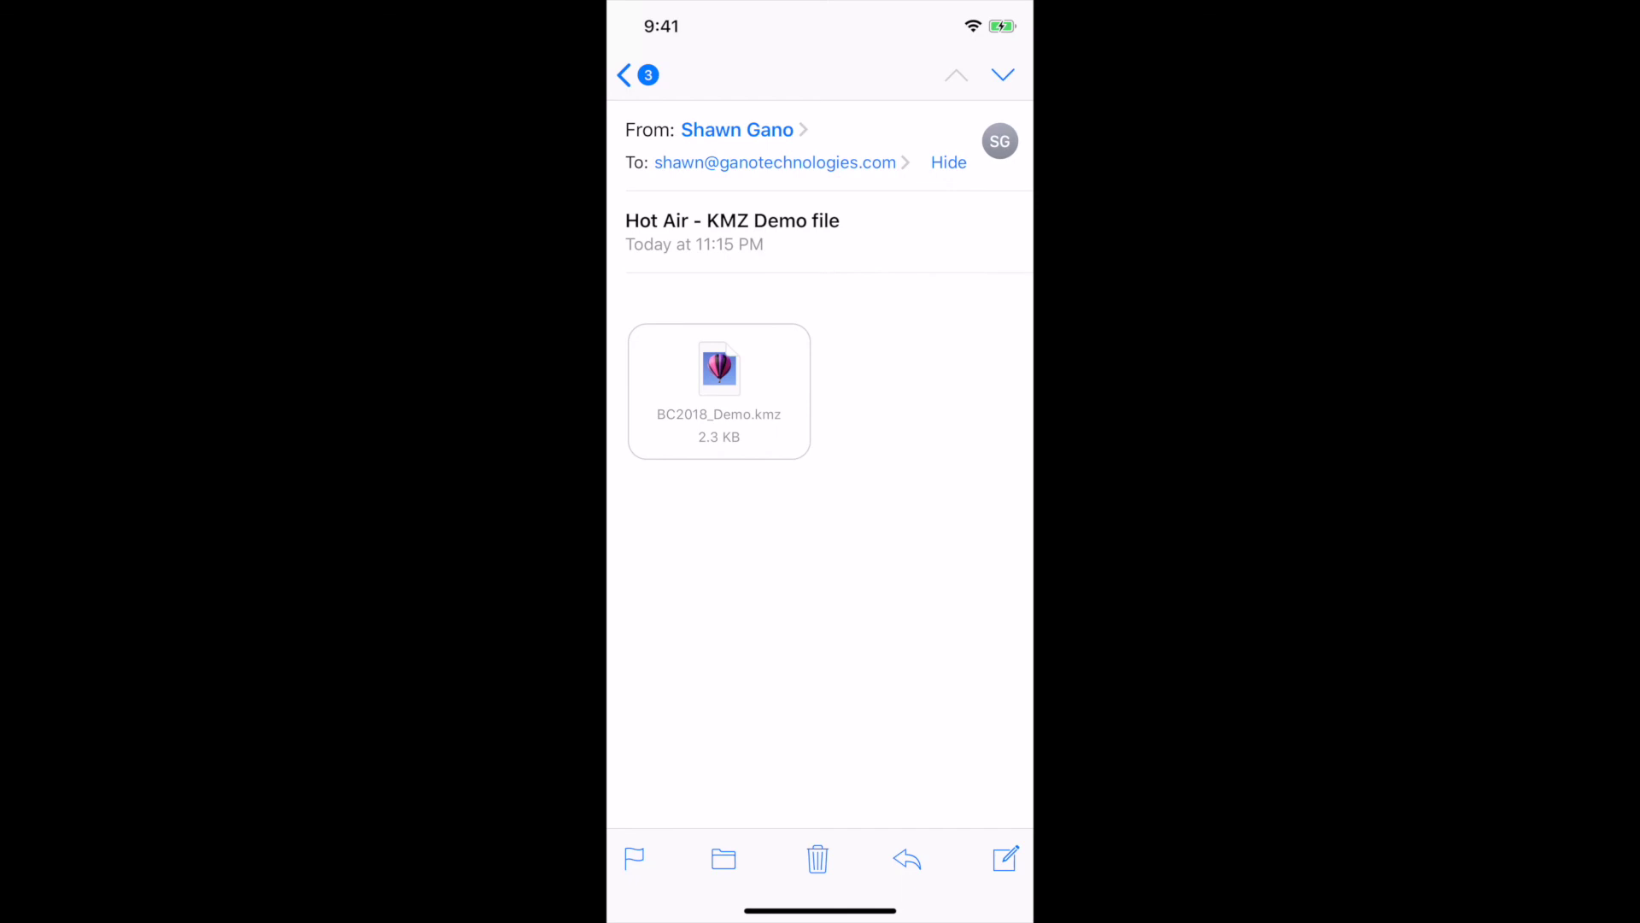
scroll(820, 461, up, 3)
click(719, 391)
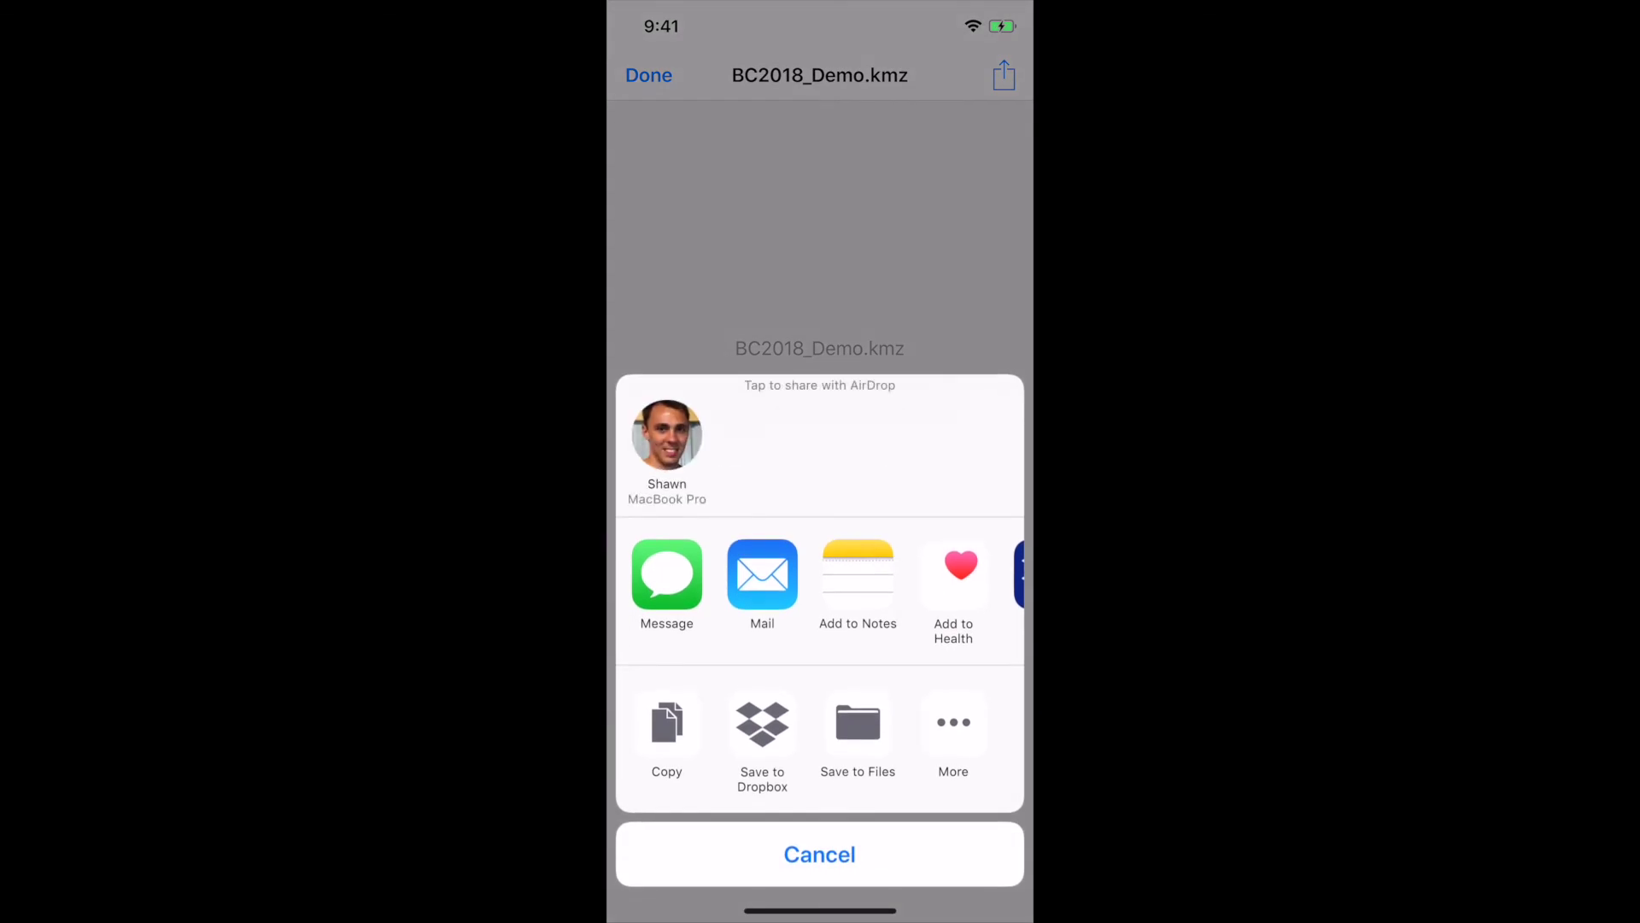
scroll(820, 574, right, 5)
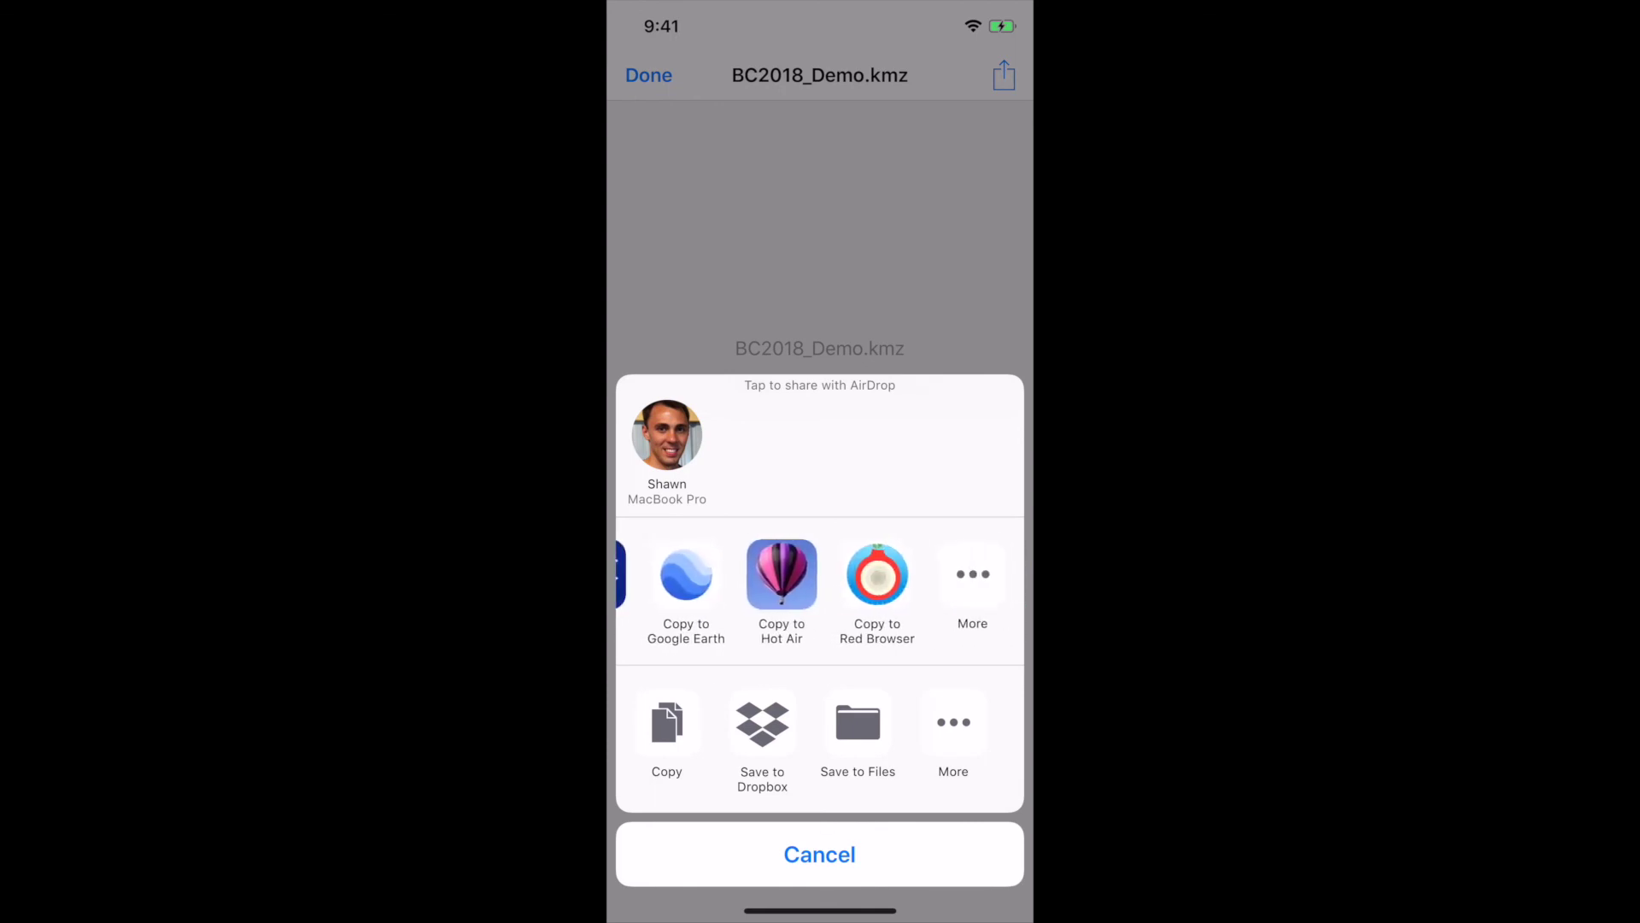
click(781, 575)
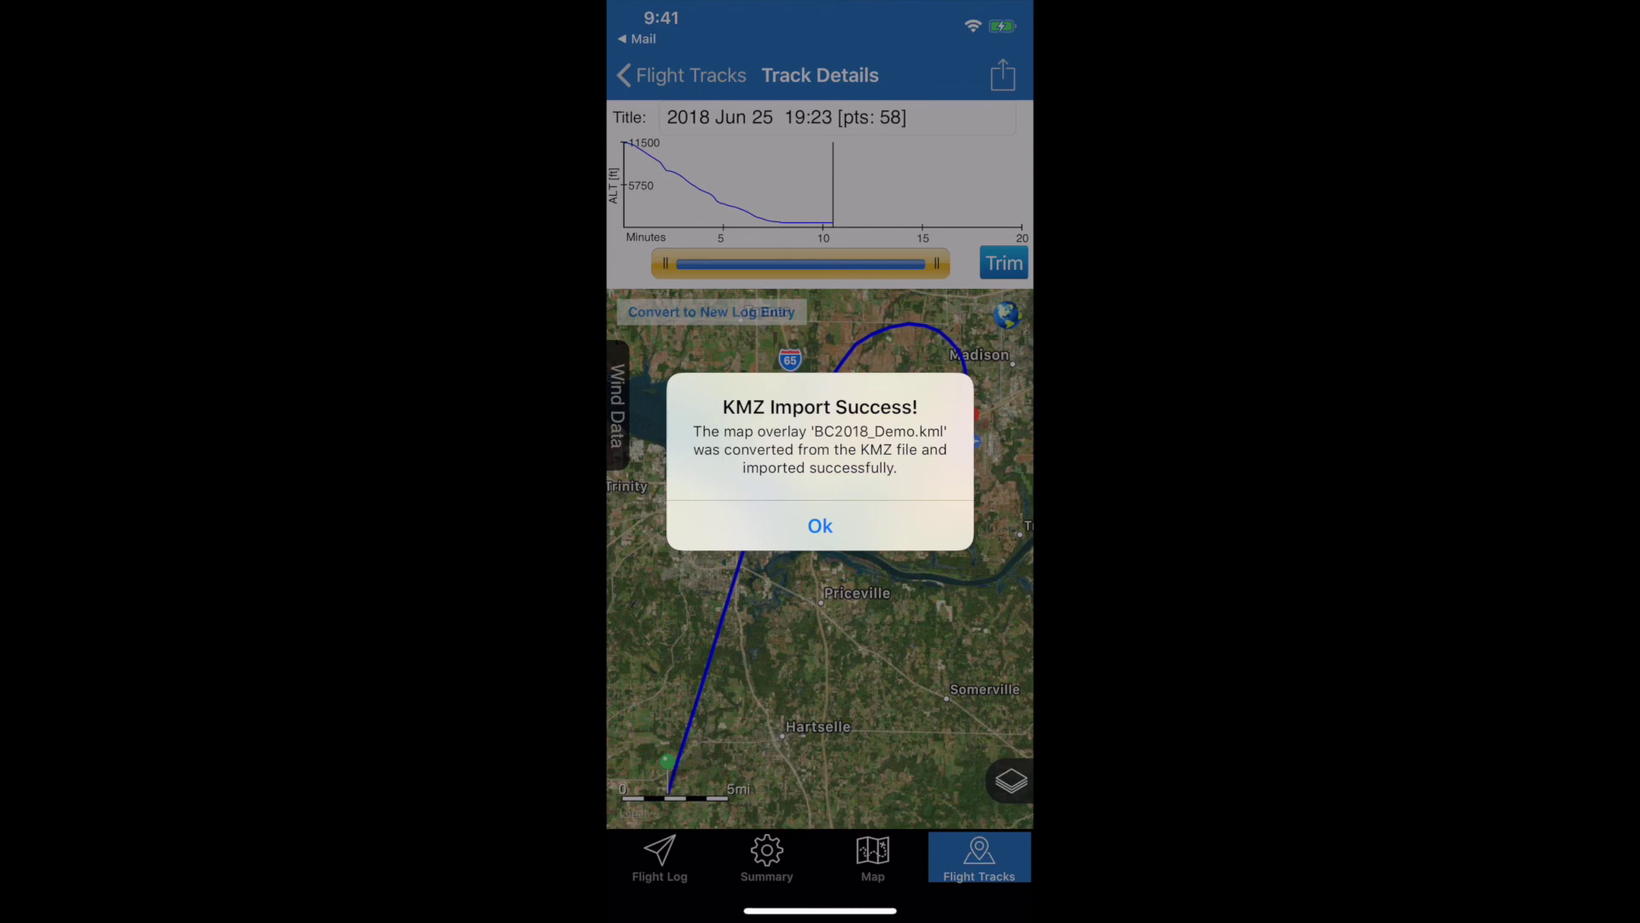
click(820, 526)
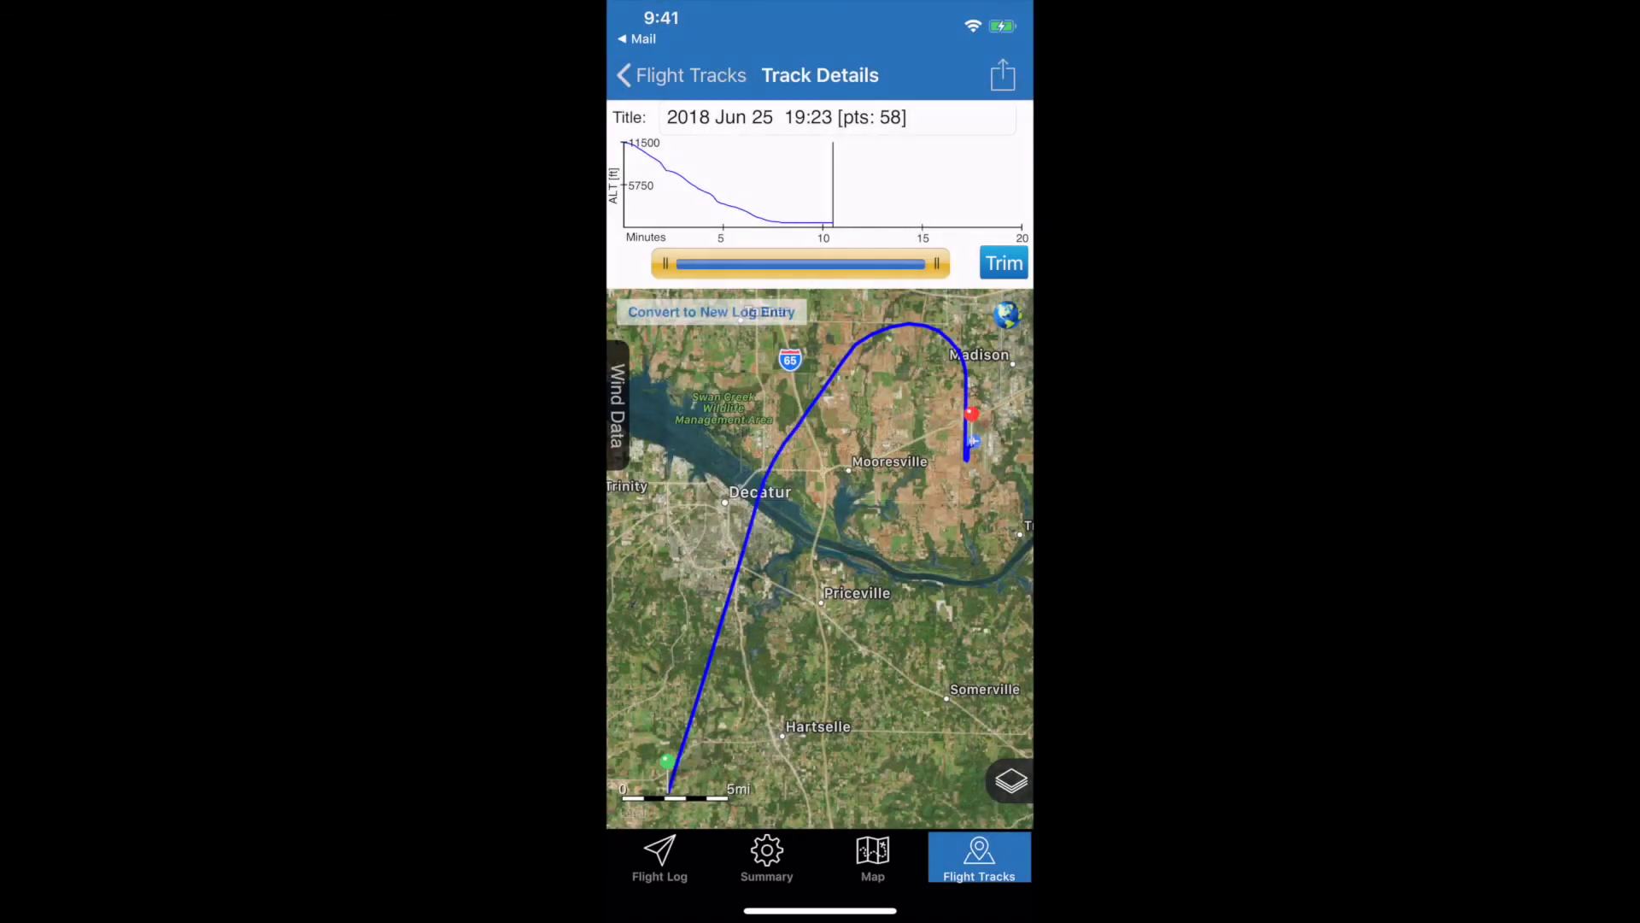
In the custom KML map overlays, turn off Meadville2018_SEG.kml, Houston.kml and BC2018_Vector_SEG.kml, and enable BC2018_Demo.kml.
click(681, 75)
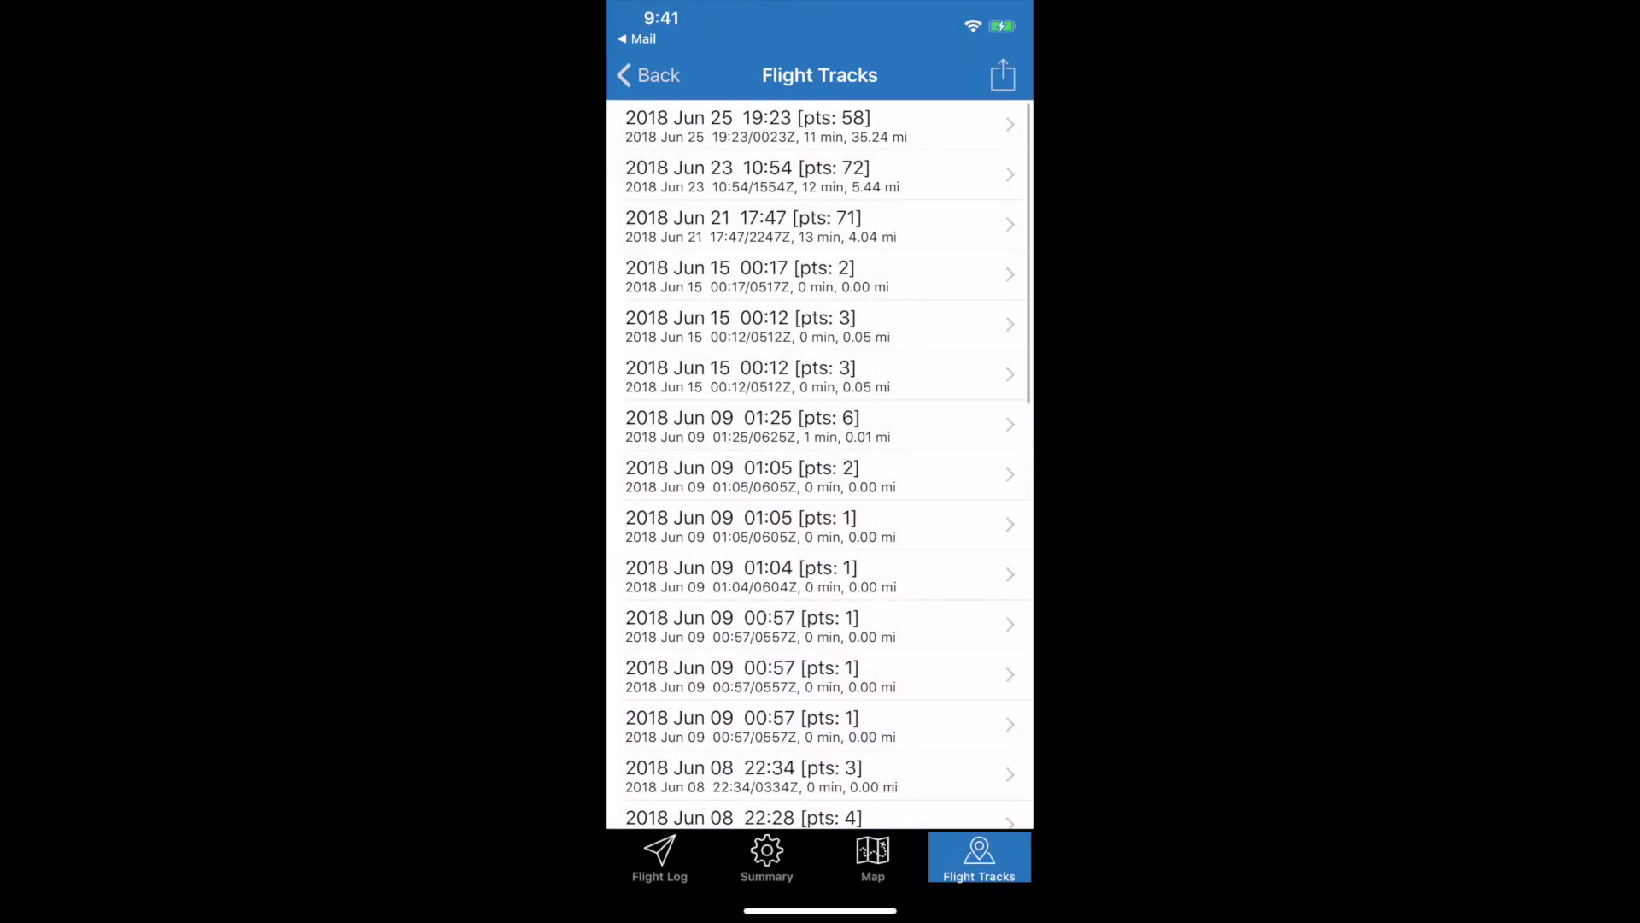
click(650, 75)
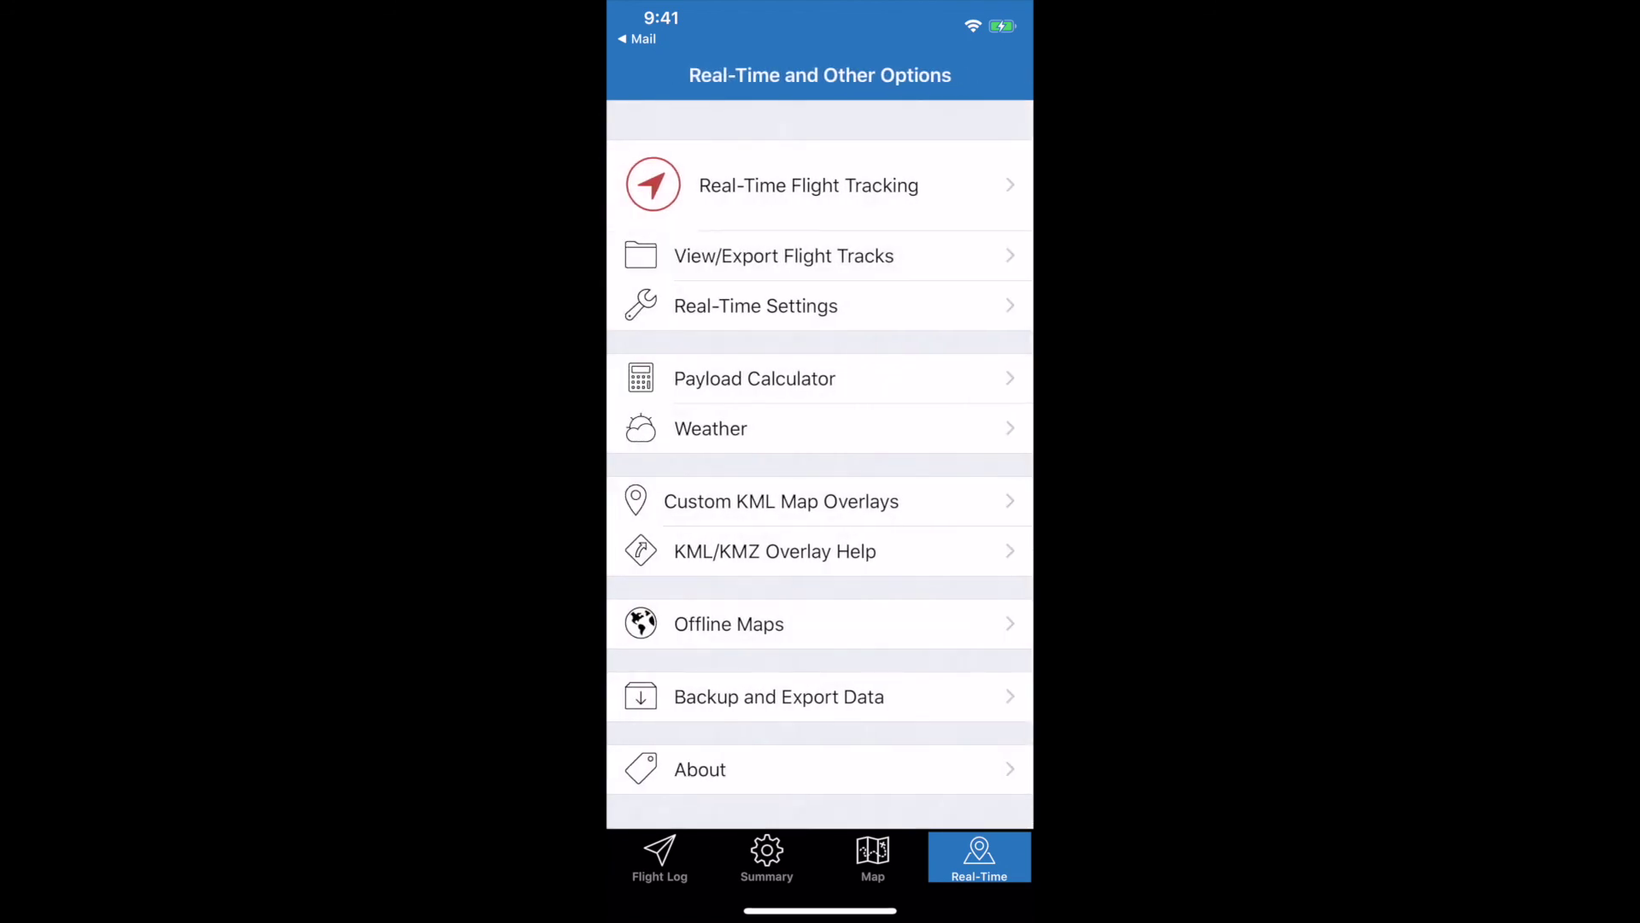
click(781, 502)
click(728, 125)
click(680, 175)
click(731, 375)
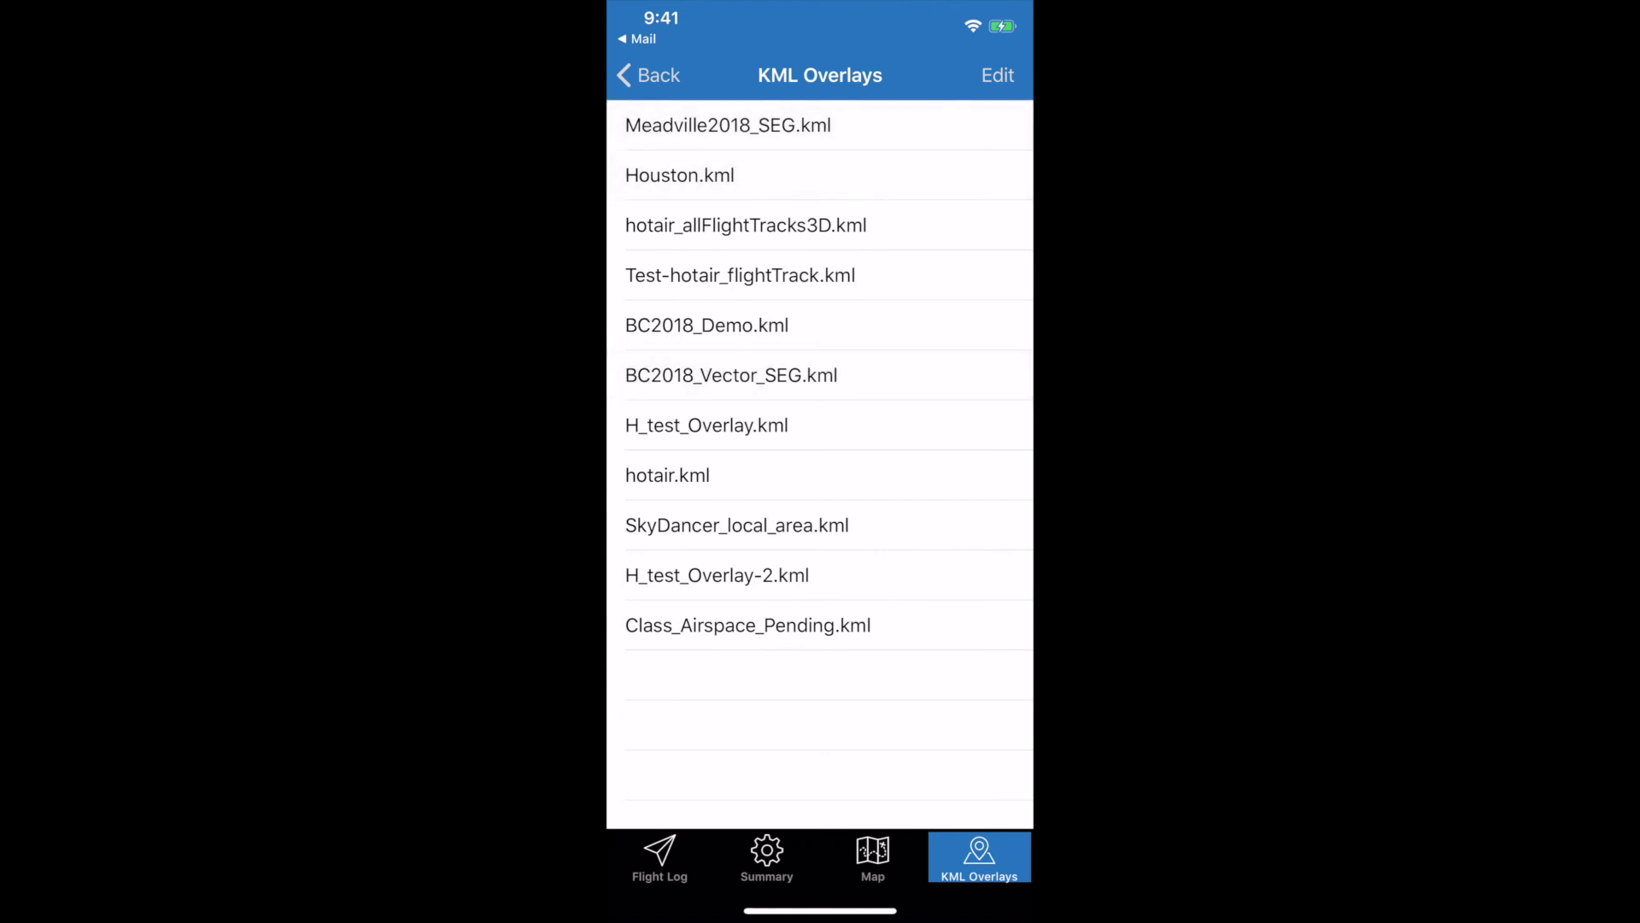
click(708, 324)
click(649, 75)
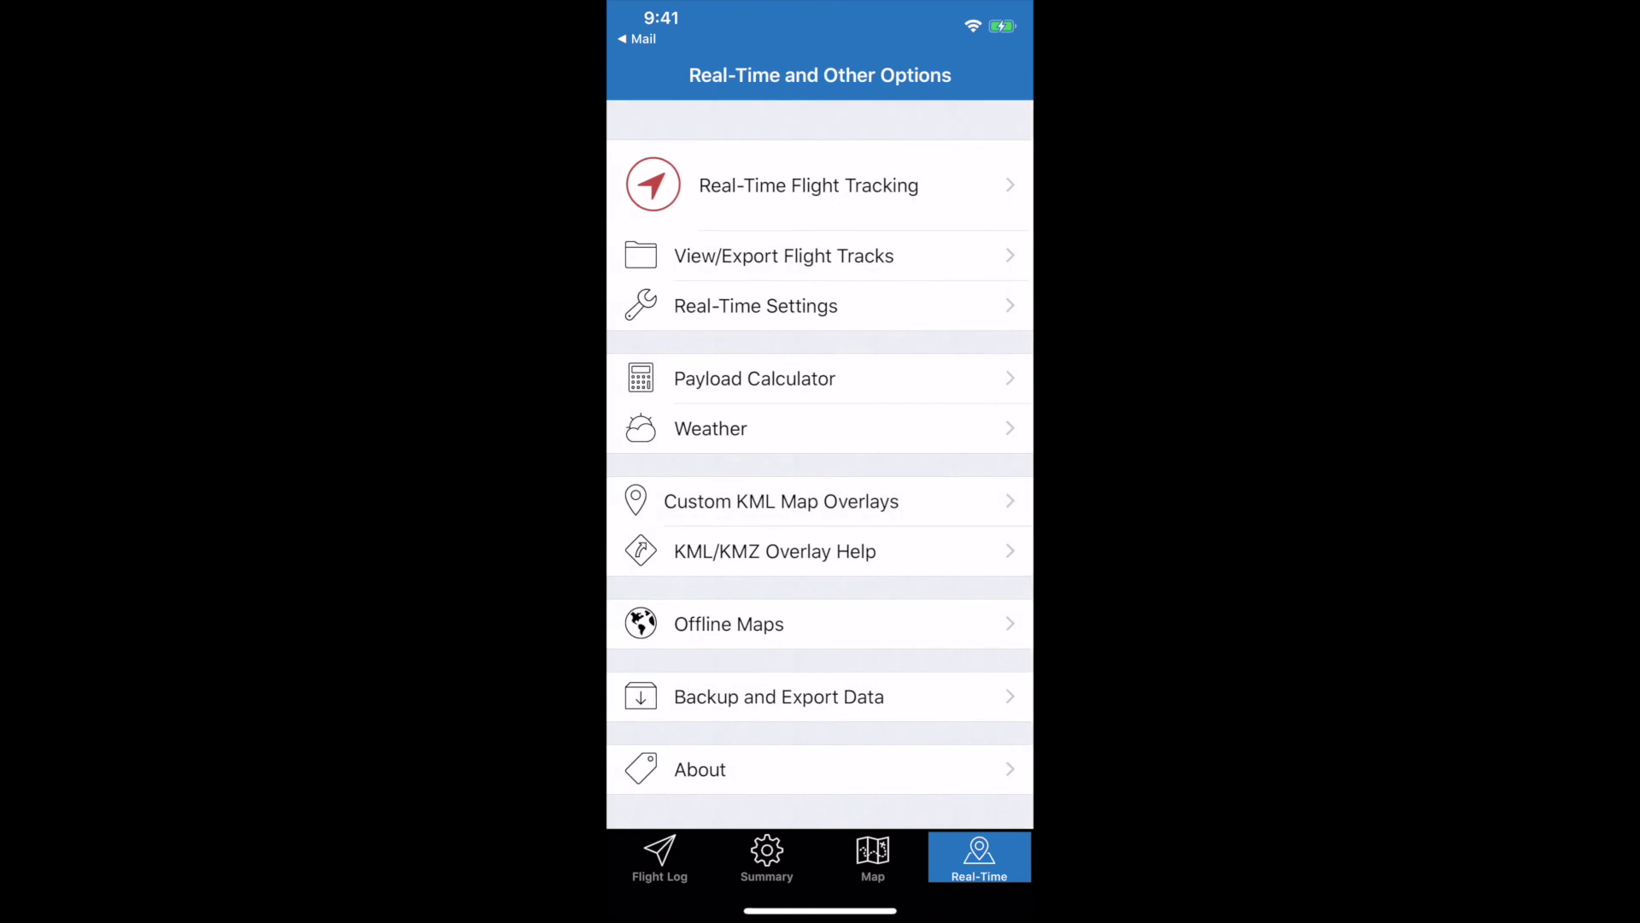
Start Real-Time Flight Tracking and inspect the imported zones on the map, showing the labels of the 57 Livestock and 51 Livestock pins.
click(808, 185)
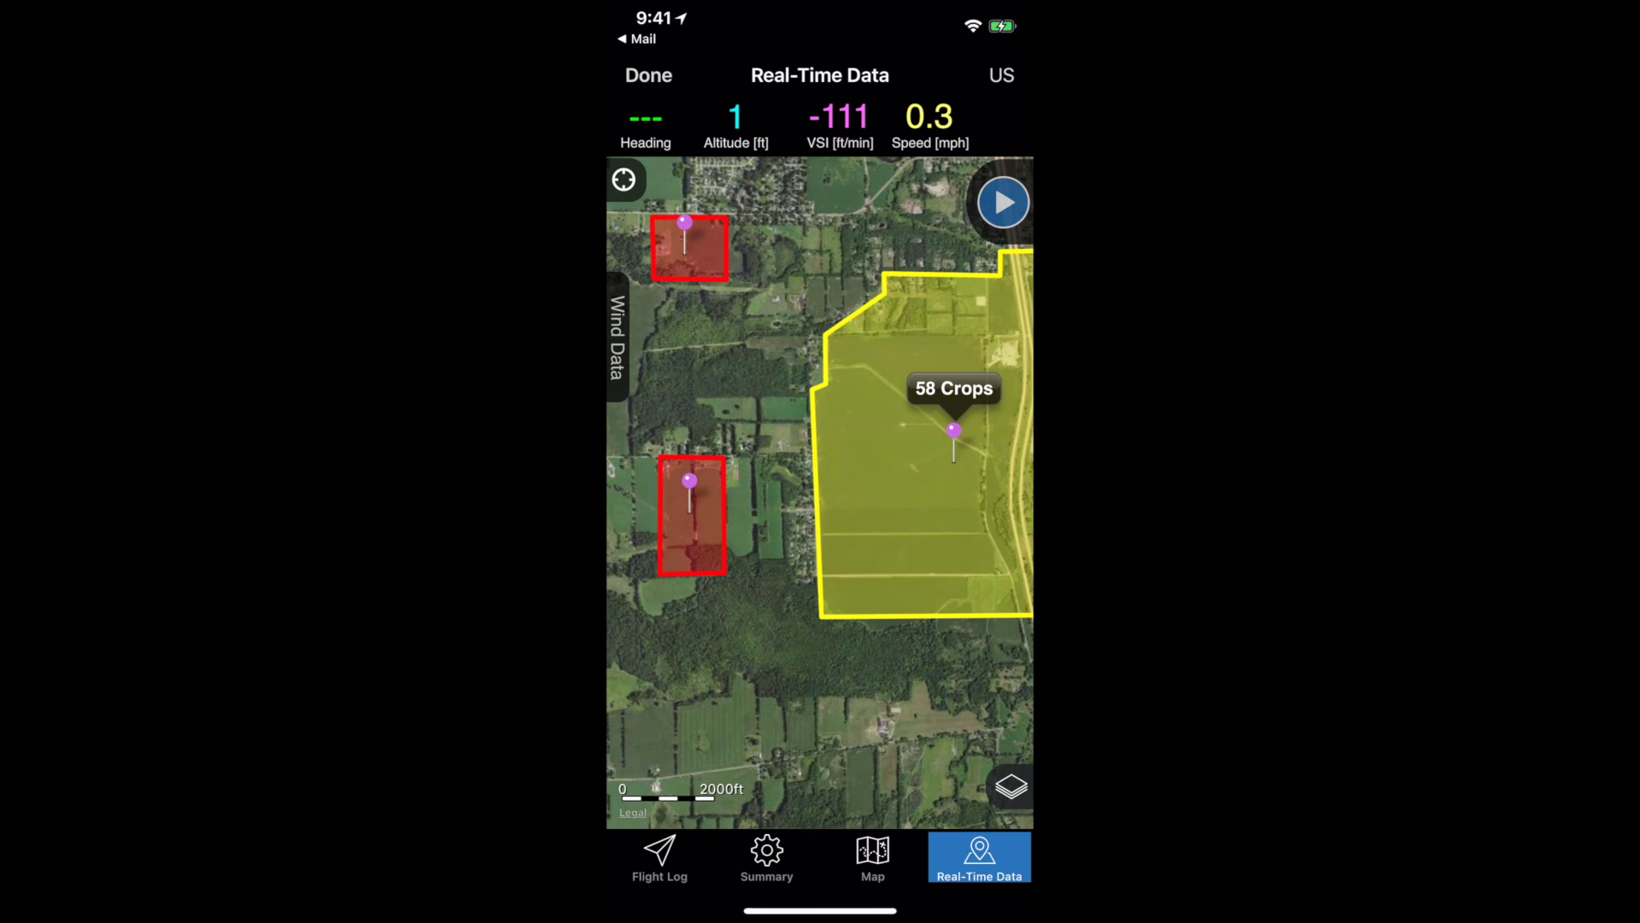
click(752, 500)
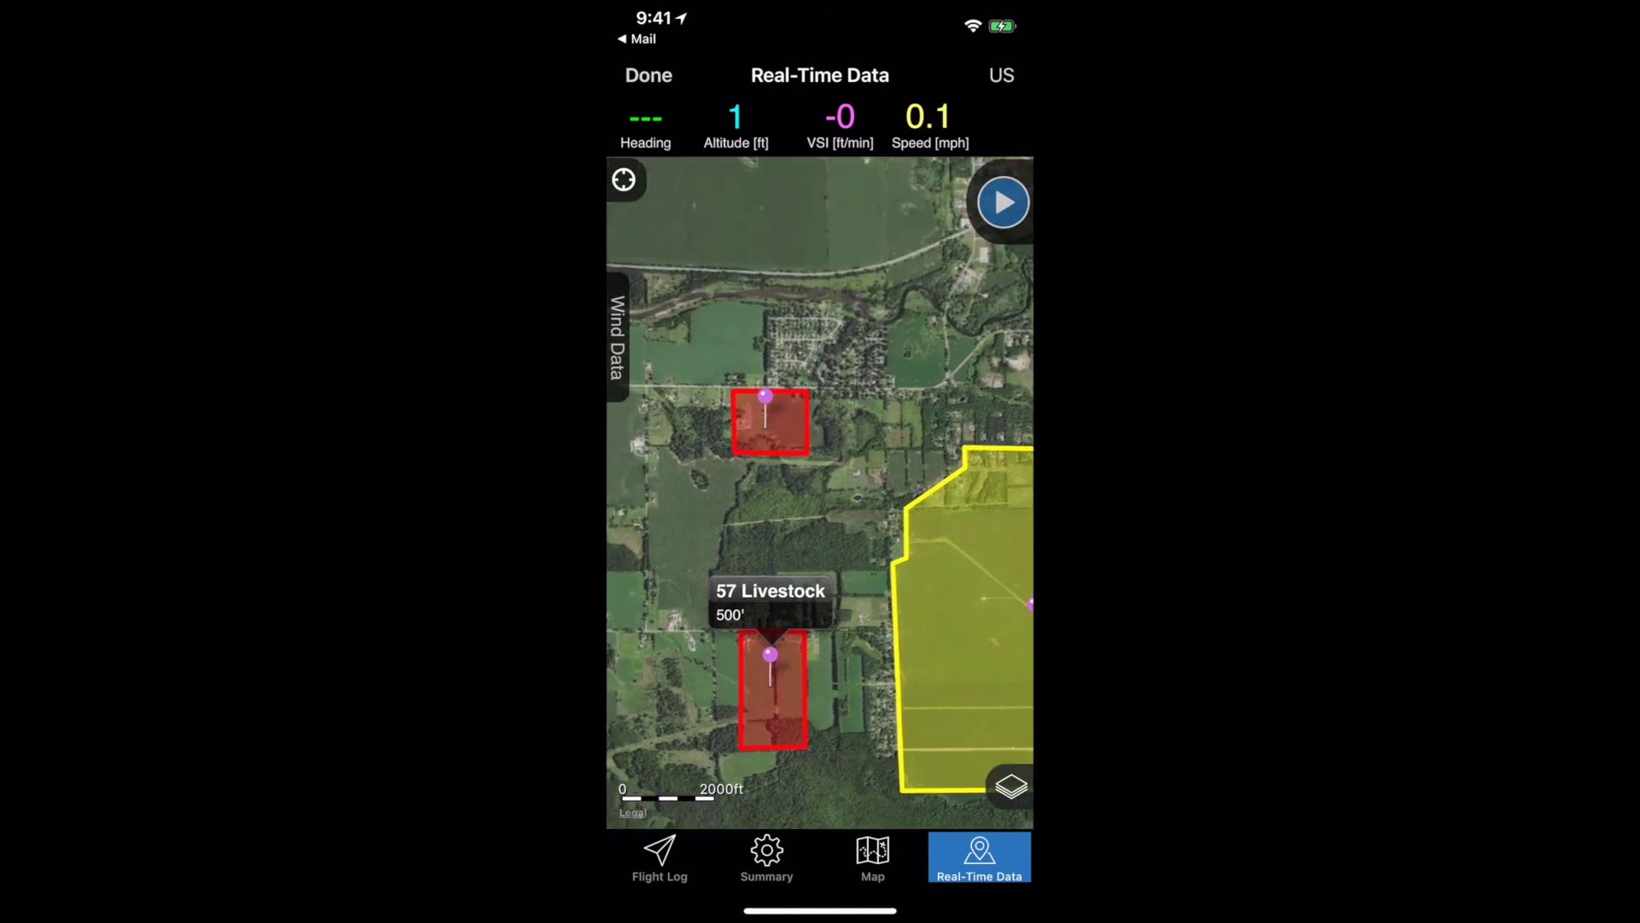
click(769, 421)
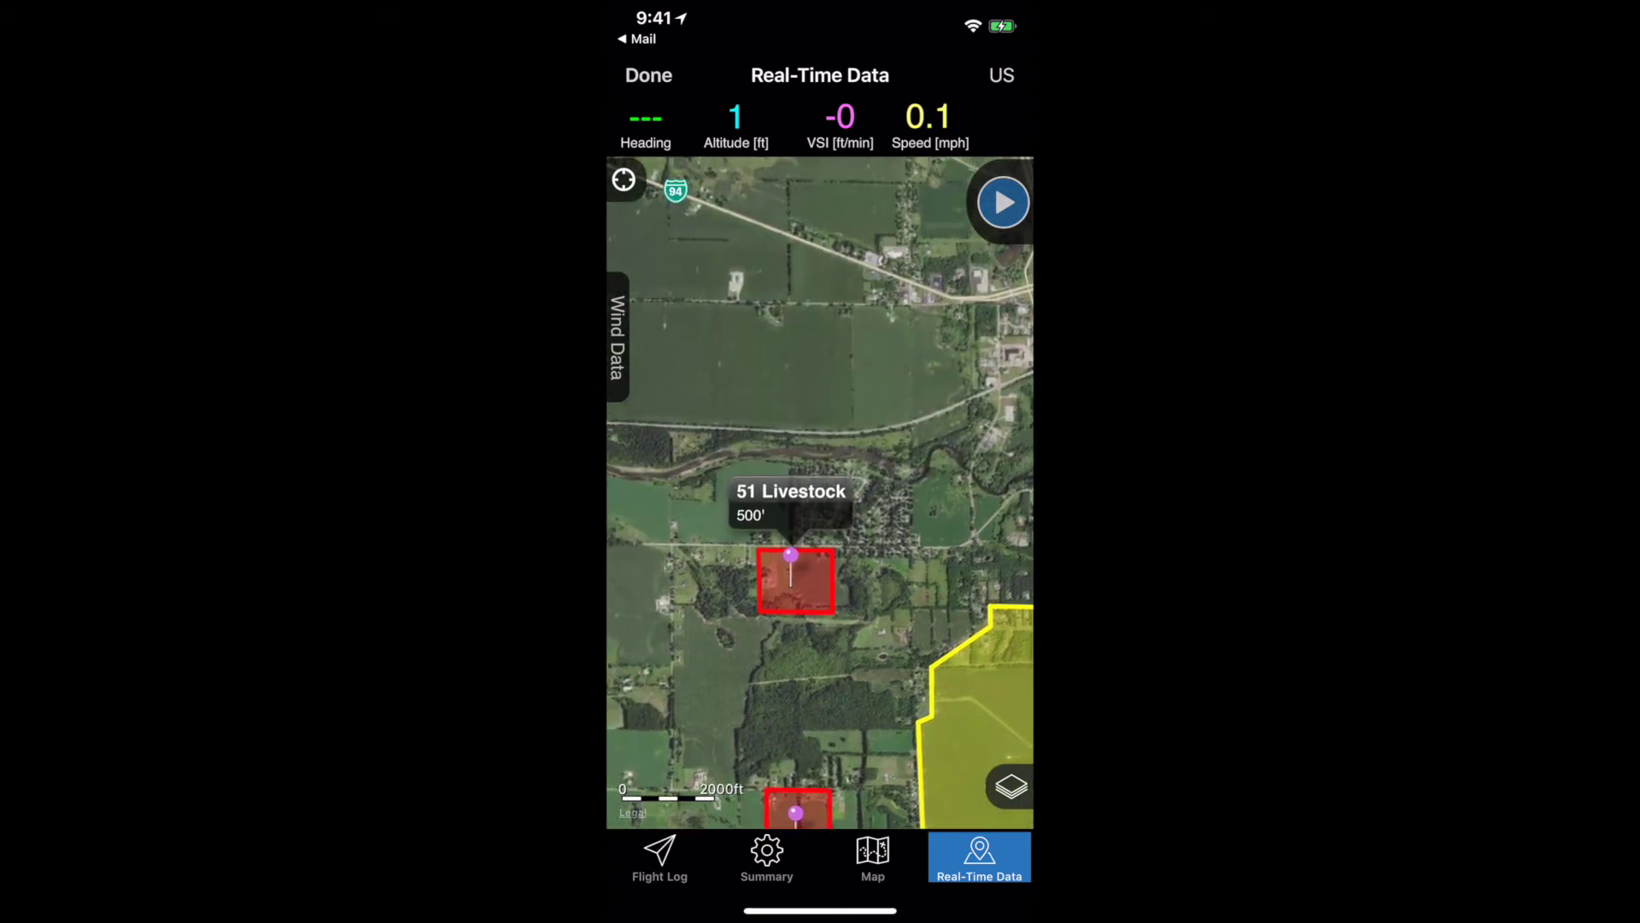